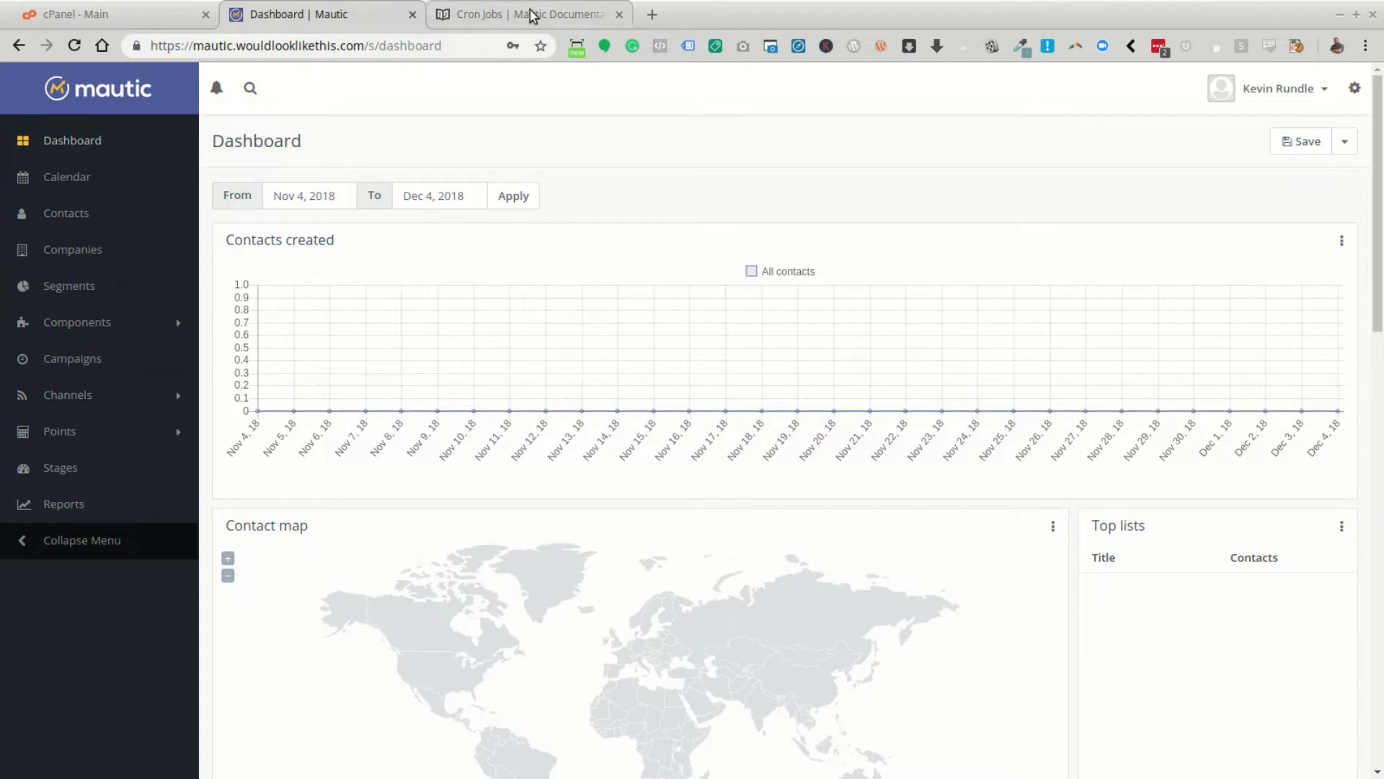
Step: Open Mautic's Configuration settings and copy the cache directory path up to and including "/app/", without "cache"
left_click(1355, 88)
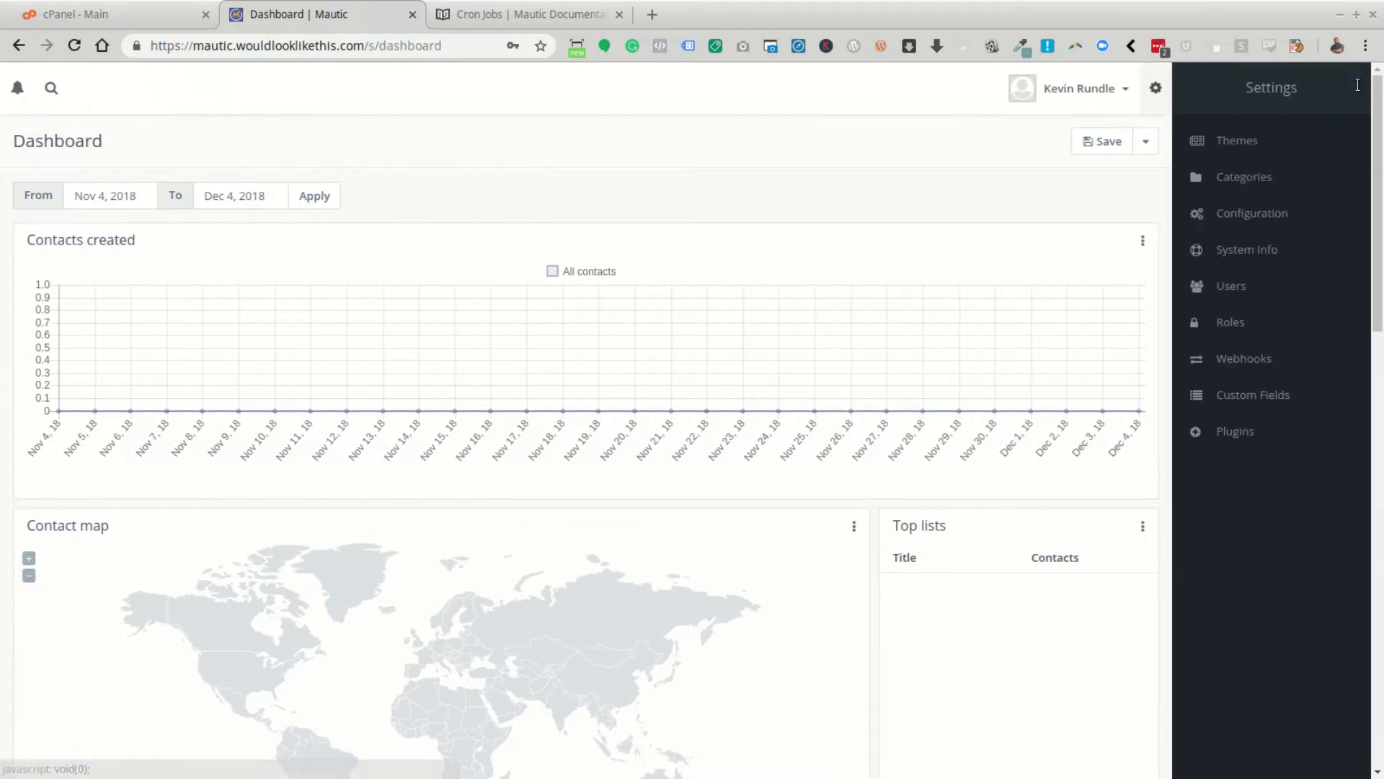
left_click(1238, 215)
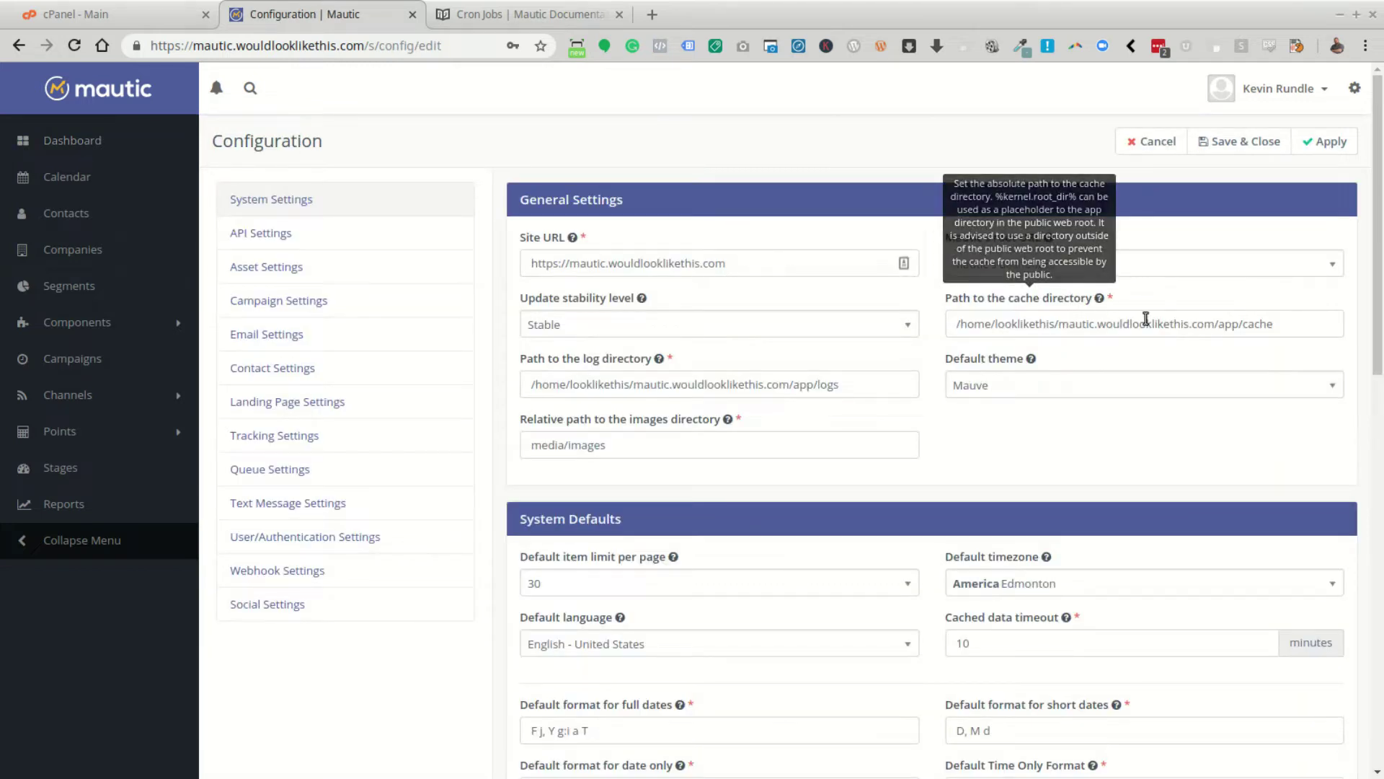
left_click_drag(1243, 324, 959, 321)
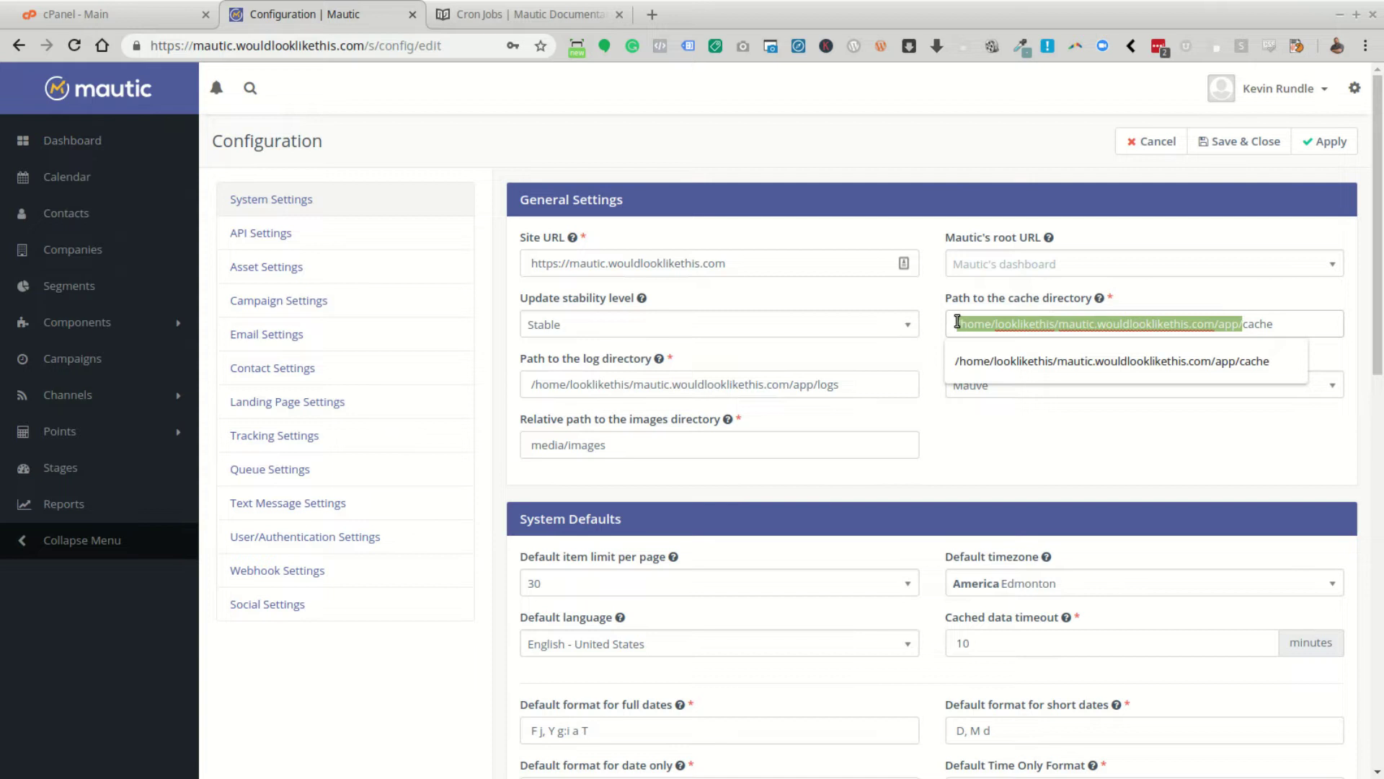
right_click(1024, 330)
left_click(1020, 362)
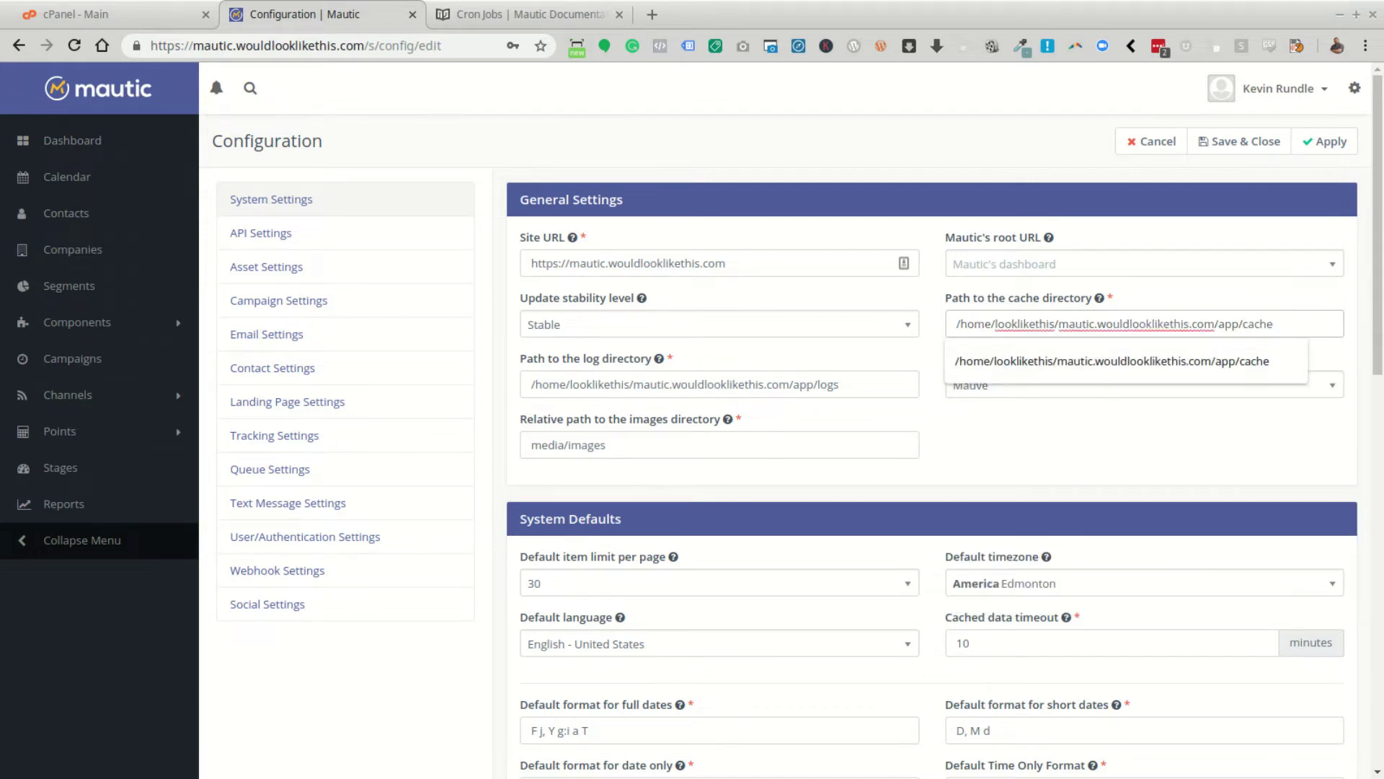
Step: Switch to Sublime Text, paste the copied path into the empty document and maximize the window
key("alt+Tab")
left_click_drag(542, 228, 881, 142)
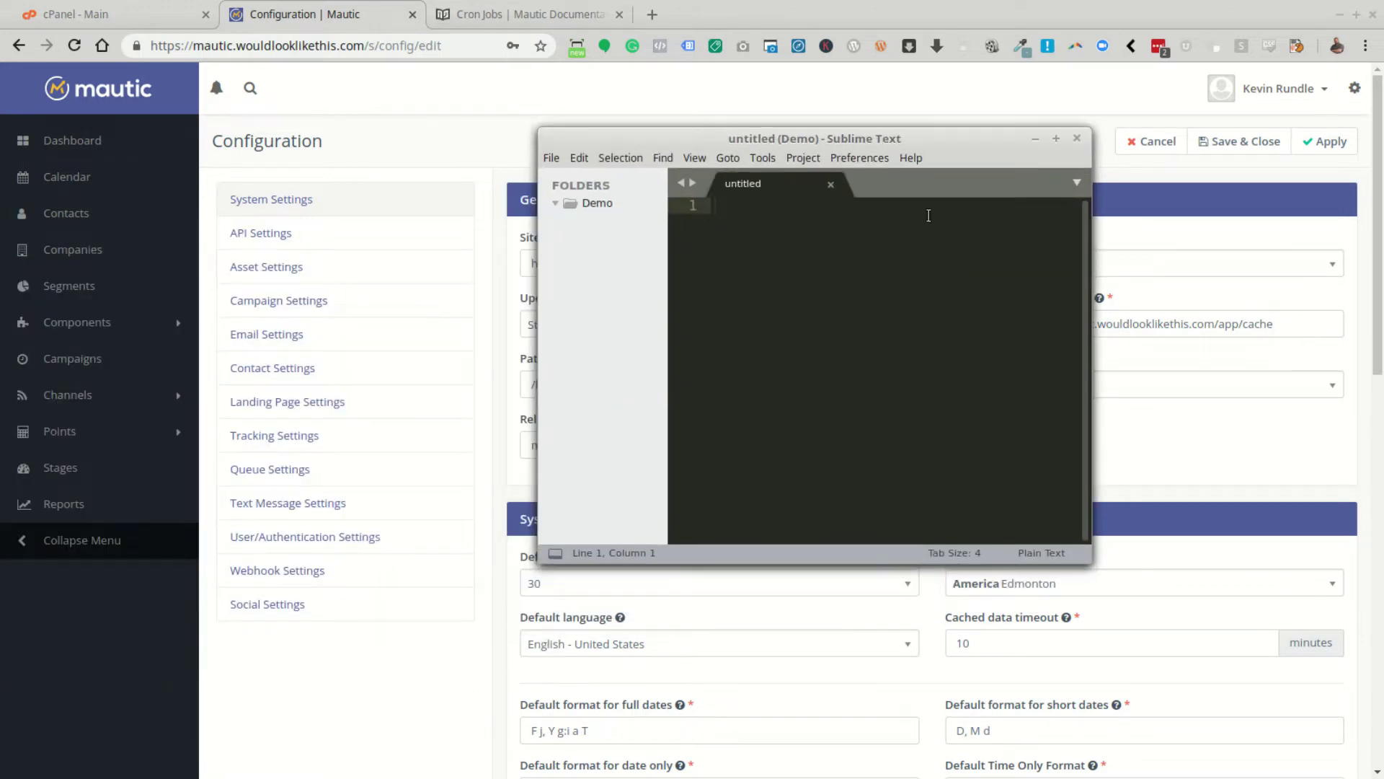
key("ctrl+v")
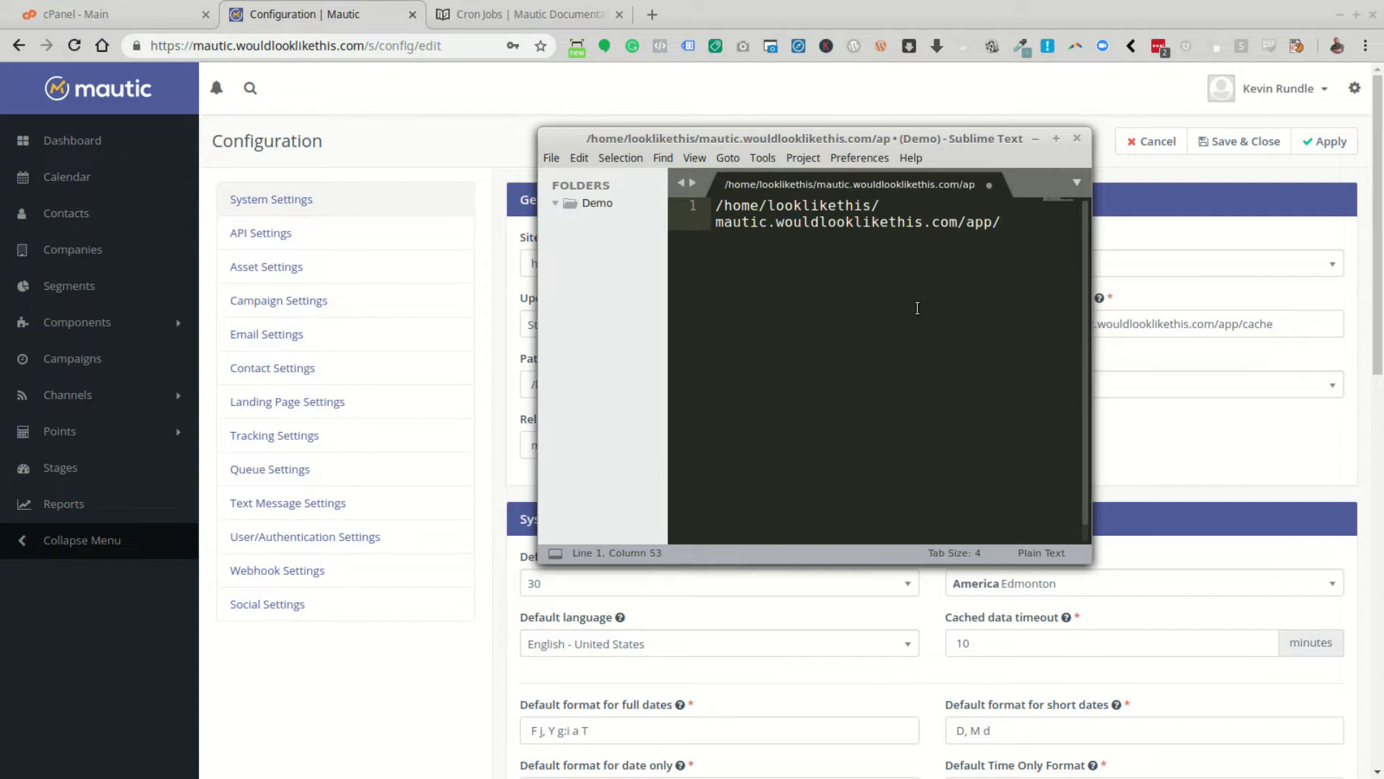
left_click(1055, 138)
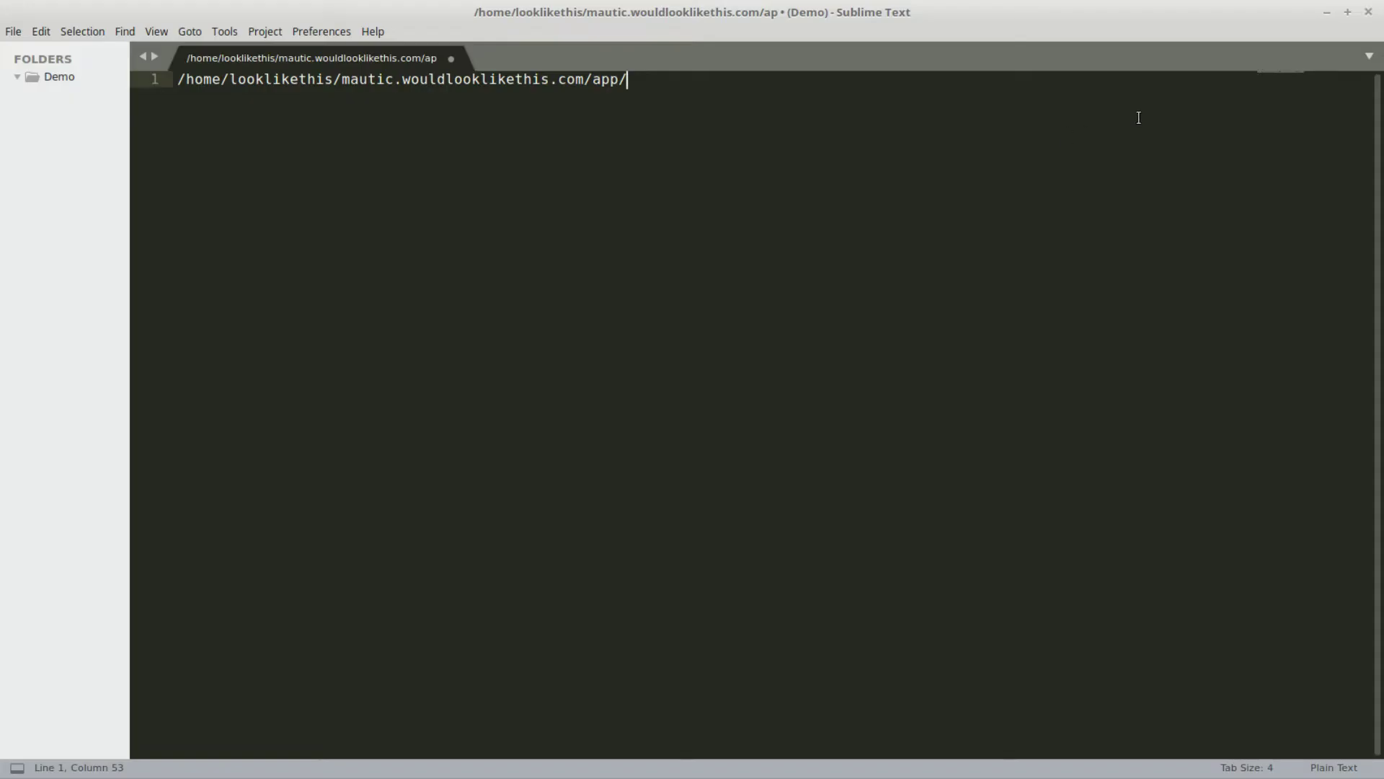
Step: Copy the mautic:segments:update command from the browser's Cron Jobs documentation into the Sublime Text document, leaving two blank lines below the path
left_click(1326, 12)
left_click(541, 14)
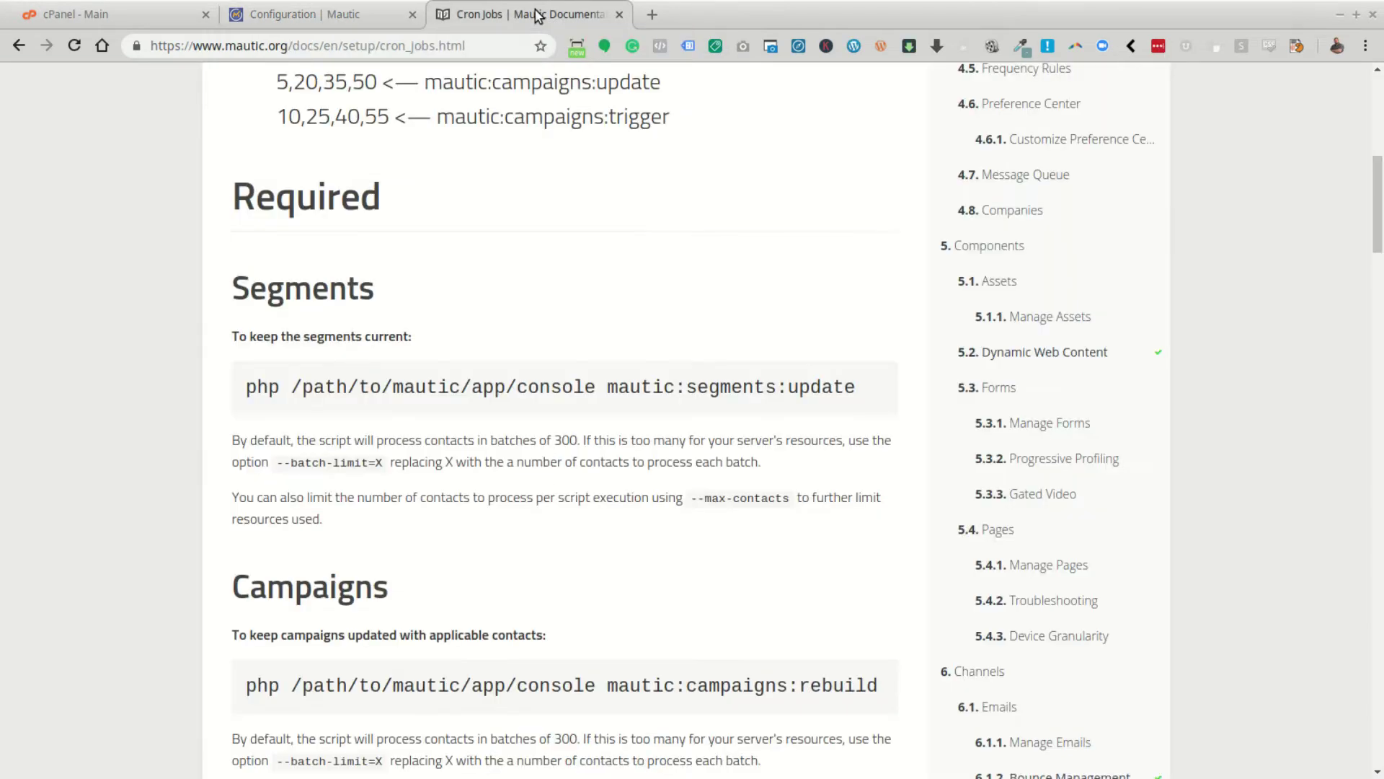
scroll(552, 378, "up", 3)
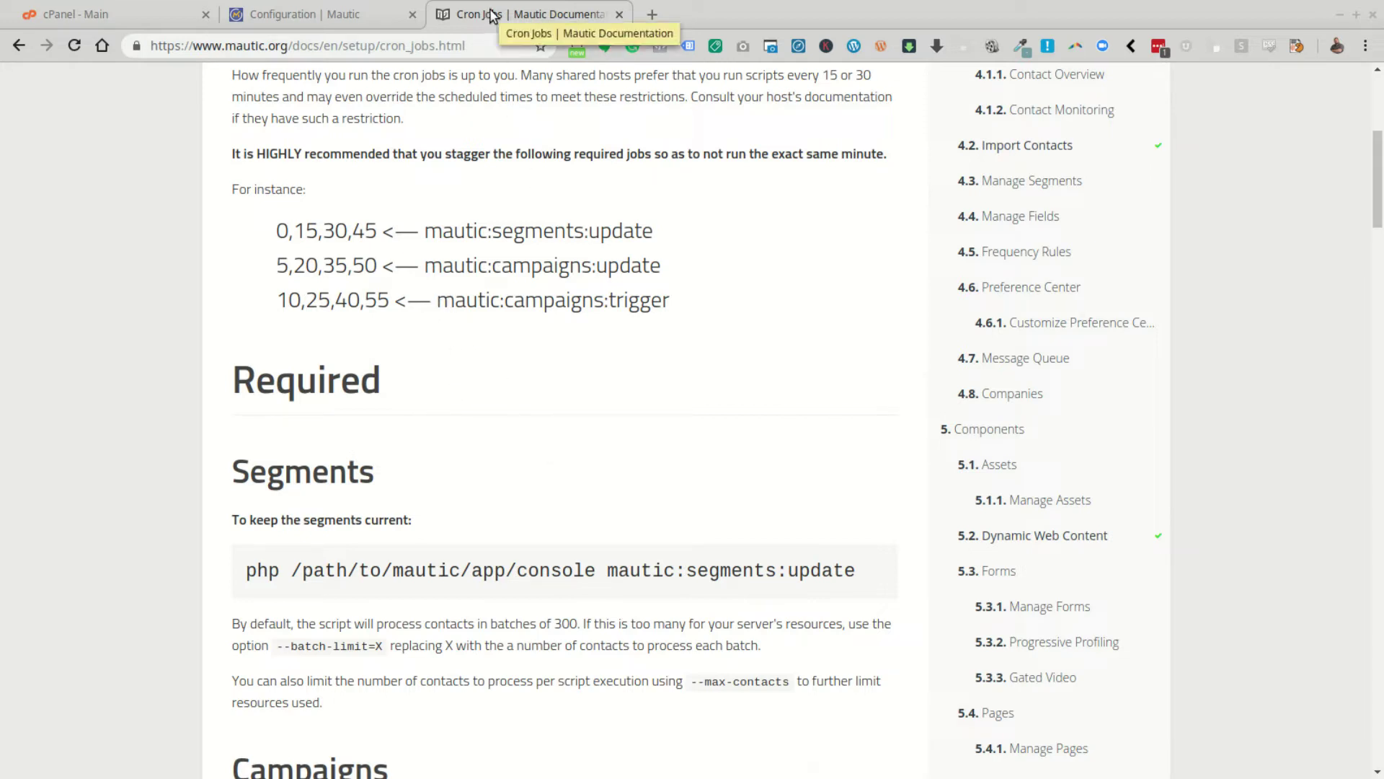
scroll(793, 432, "down", 5)
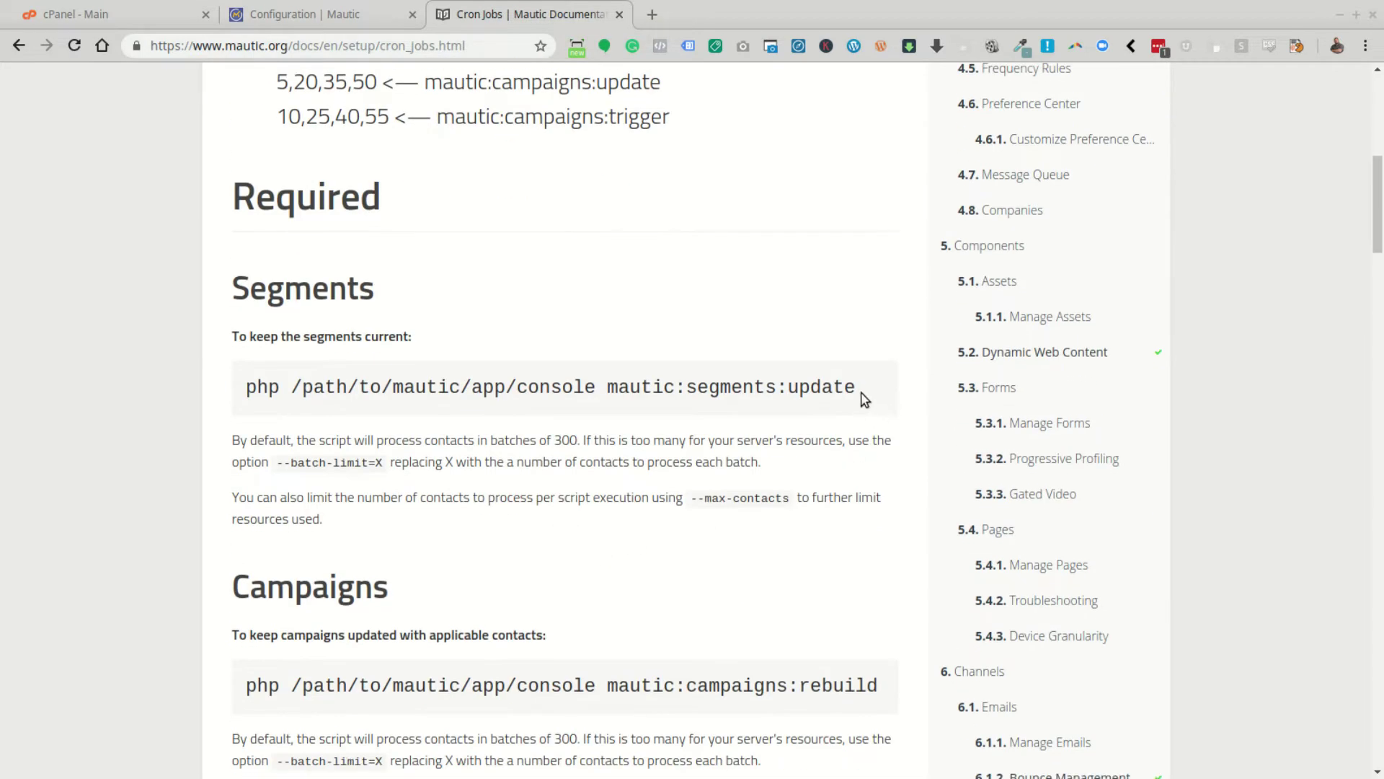
left_click_drag(854, 388, 240, 399)
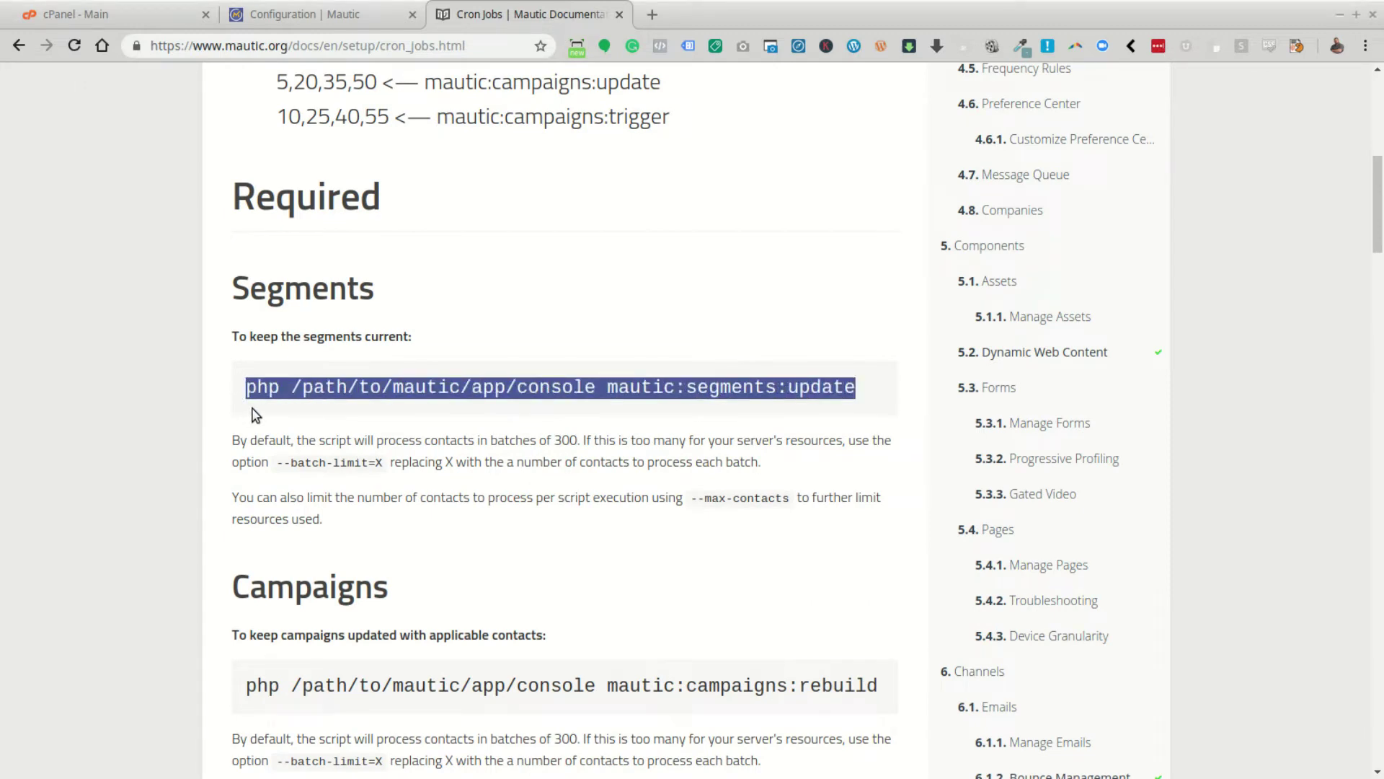
key("alt+Tab")
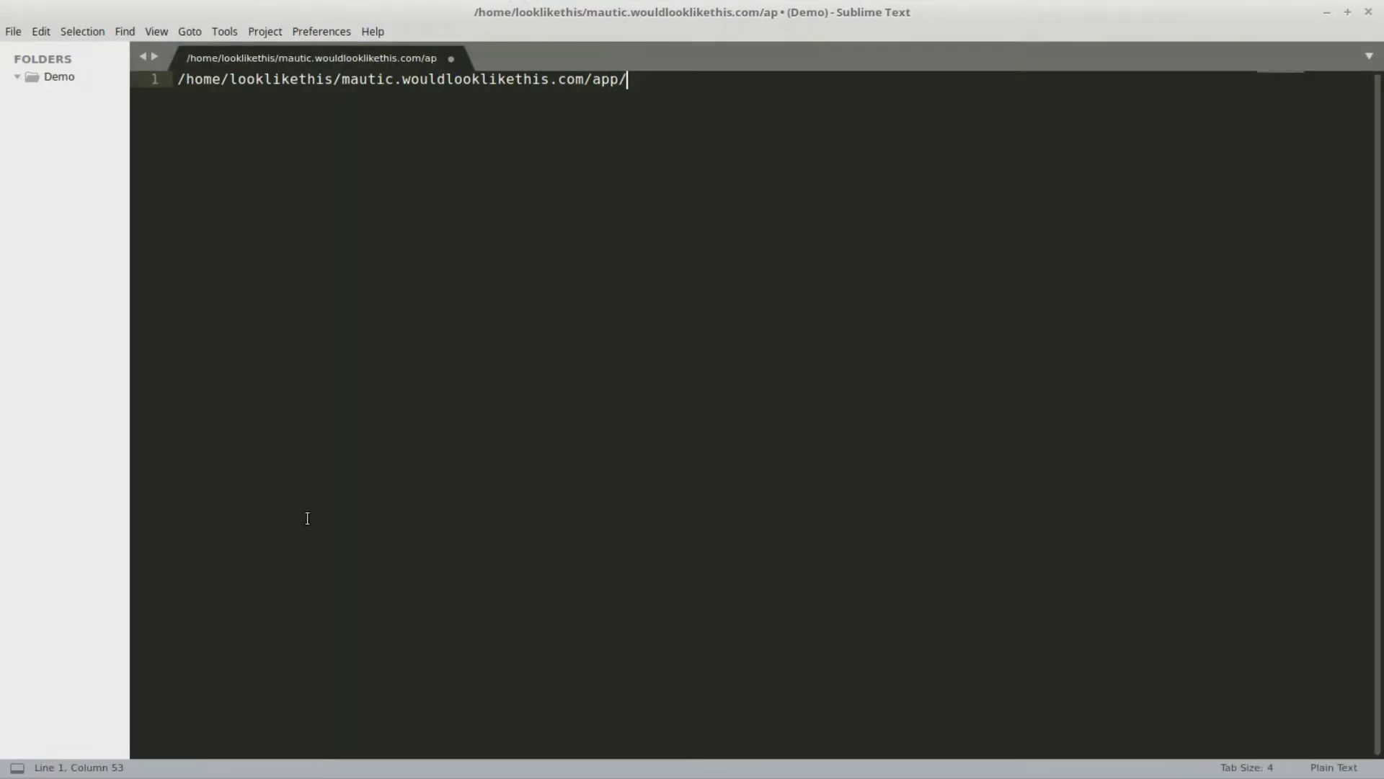
key("Return")
key("Return")
key("Return")
key("ctrl+v")
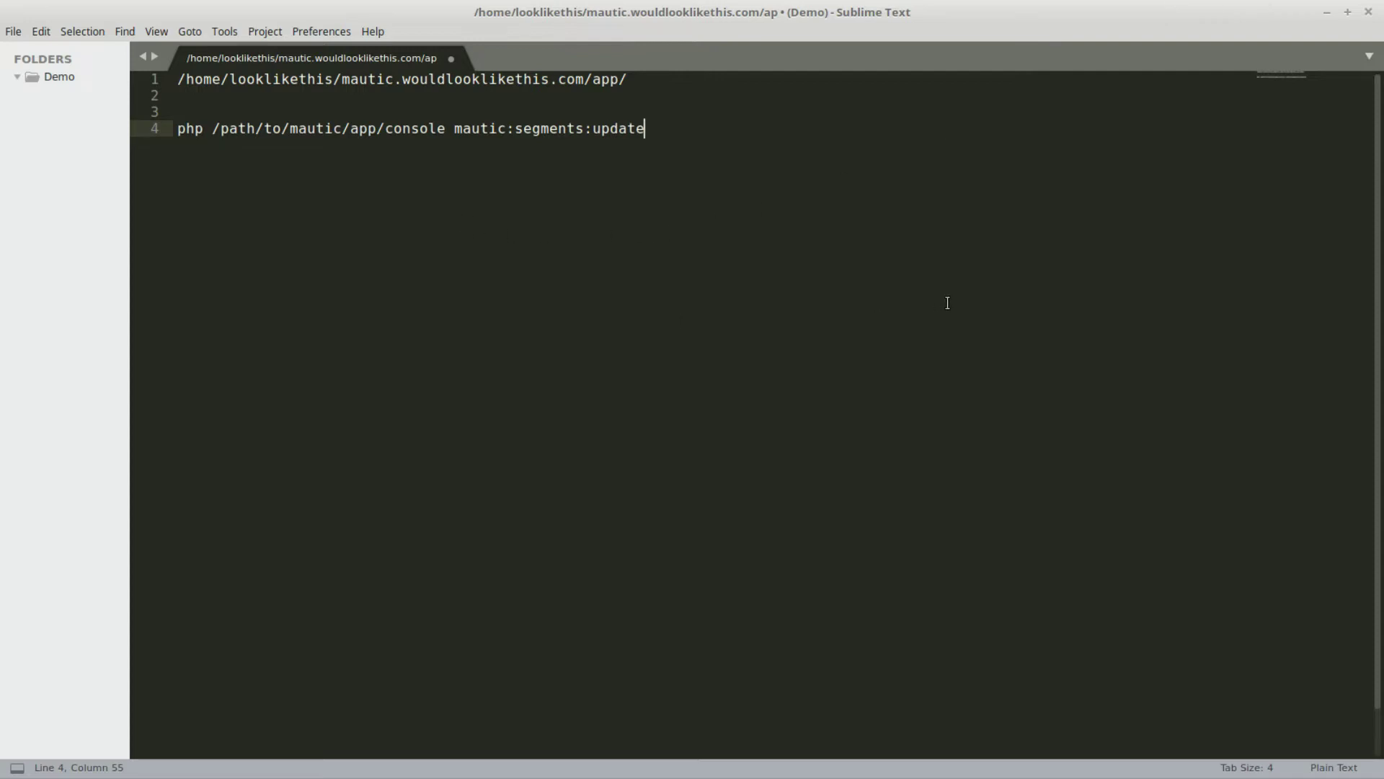
Step: Copy the mautic:campaigns:rebuild command from the browser documentation's Campaigns section onto a new line below the segments command in Sublime Text
left_click(1331, 16)
scroll(721, 442, "down", 3)
left_click_drag(886, 457, 245, 457)
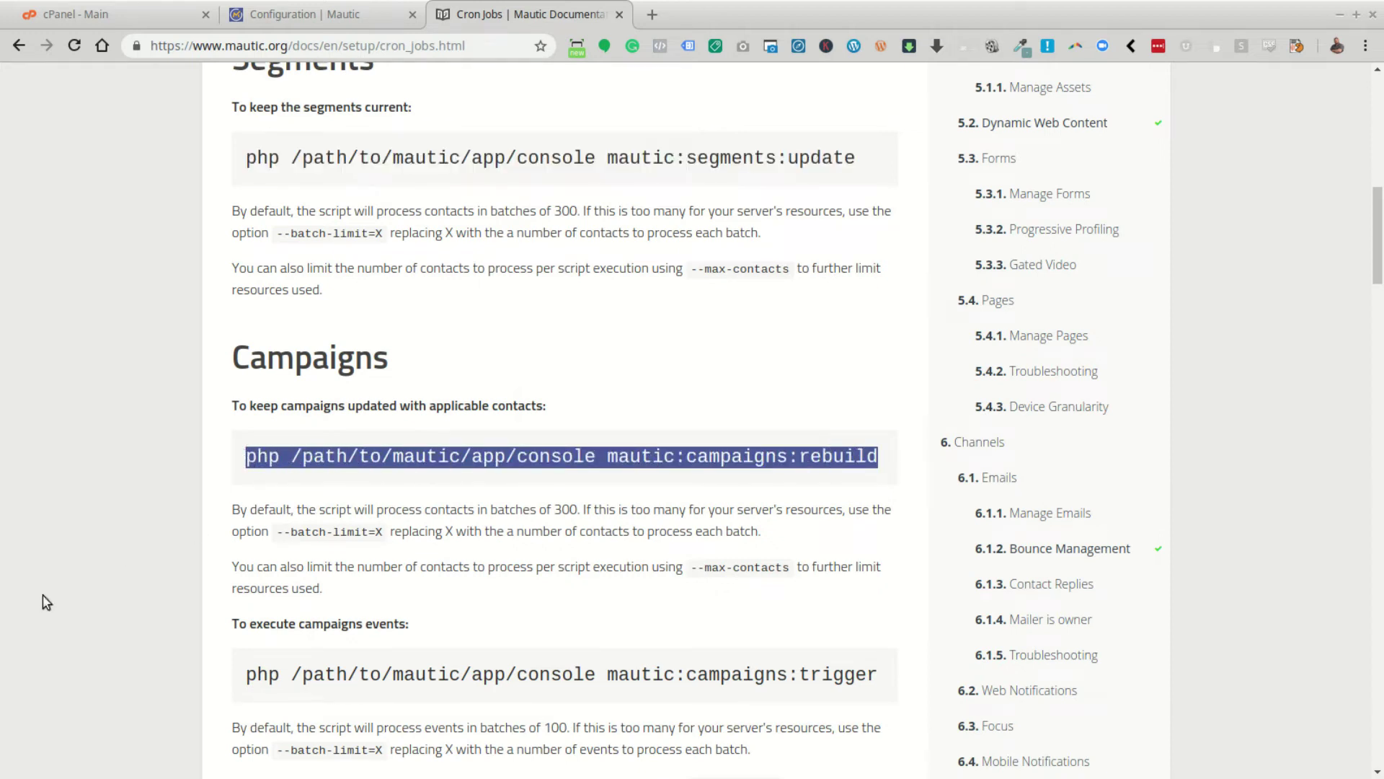
key("alt+Tab")
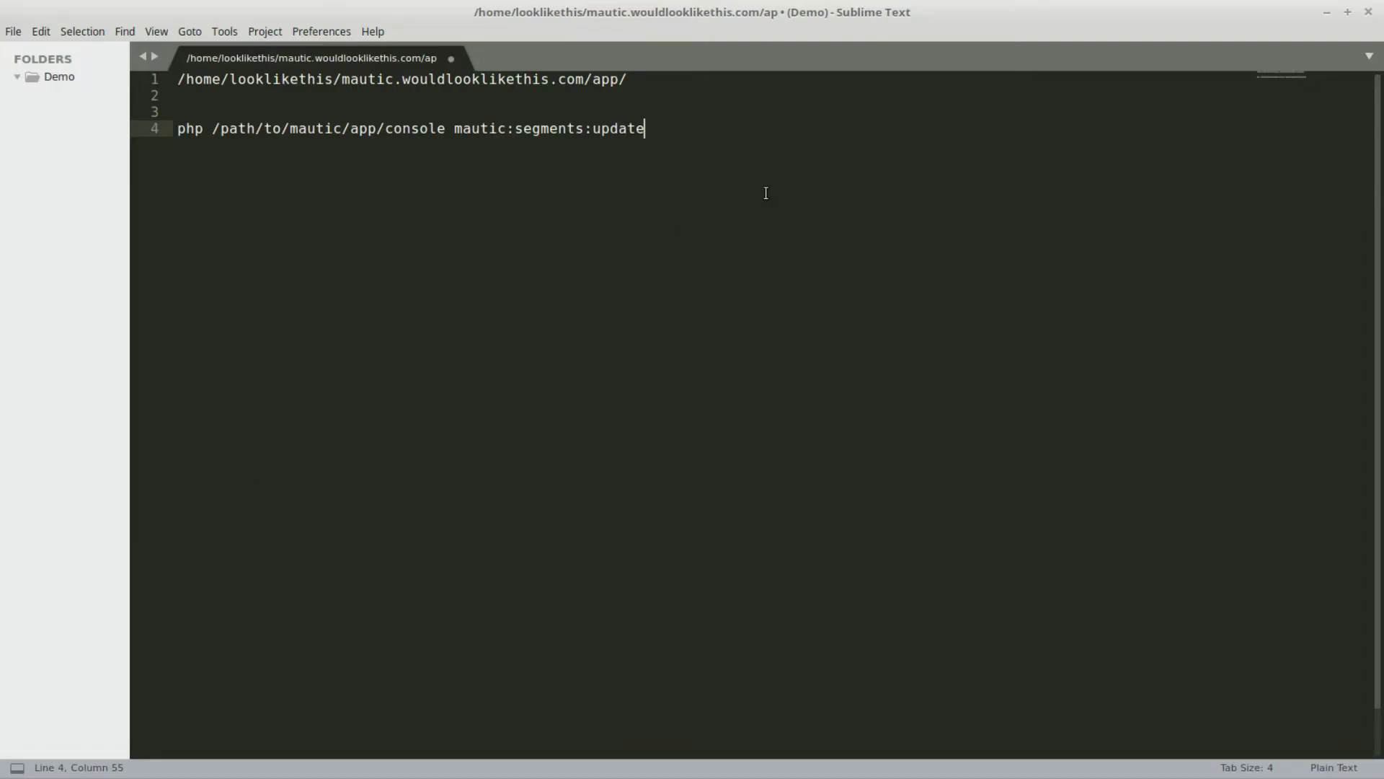
key("Return")
key("ctrl+v")
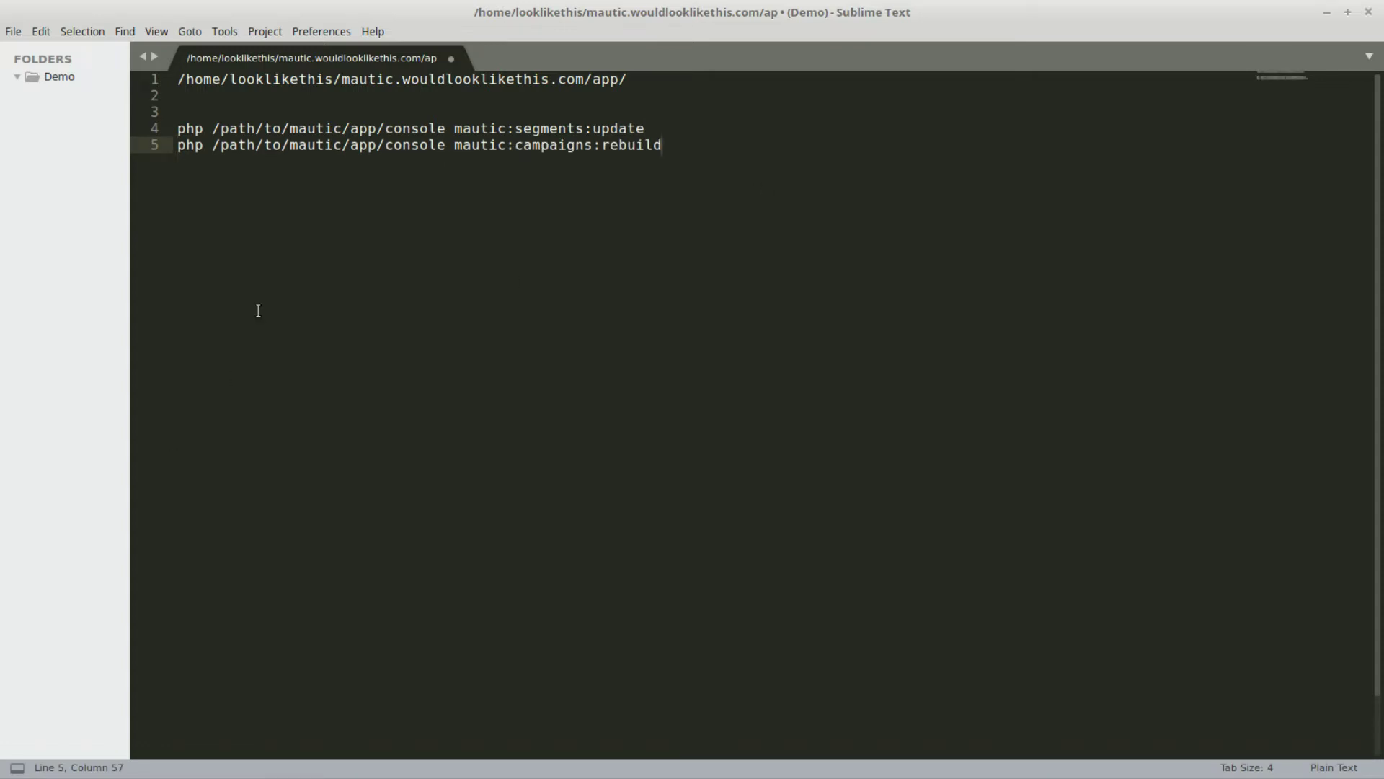
Step: Copy the mautic:campaigns:trigger command for executing campaign events from the browser documentation onto a new line below the rebuild command in Sublime Text
left_click(1328, 12)
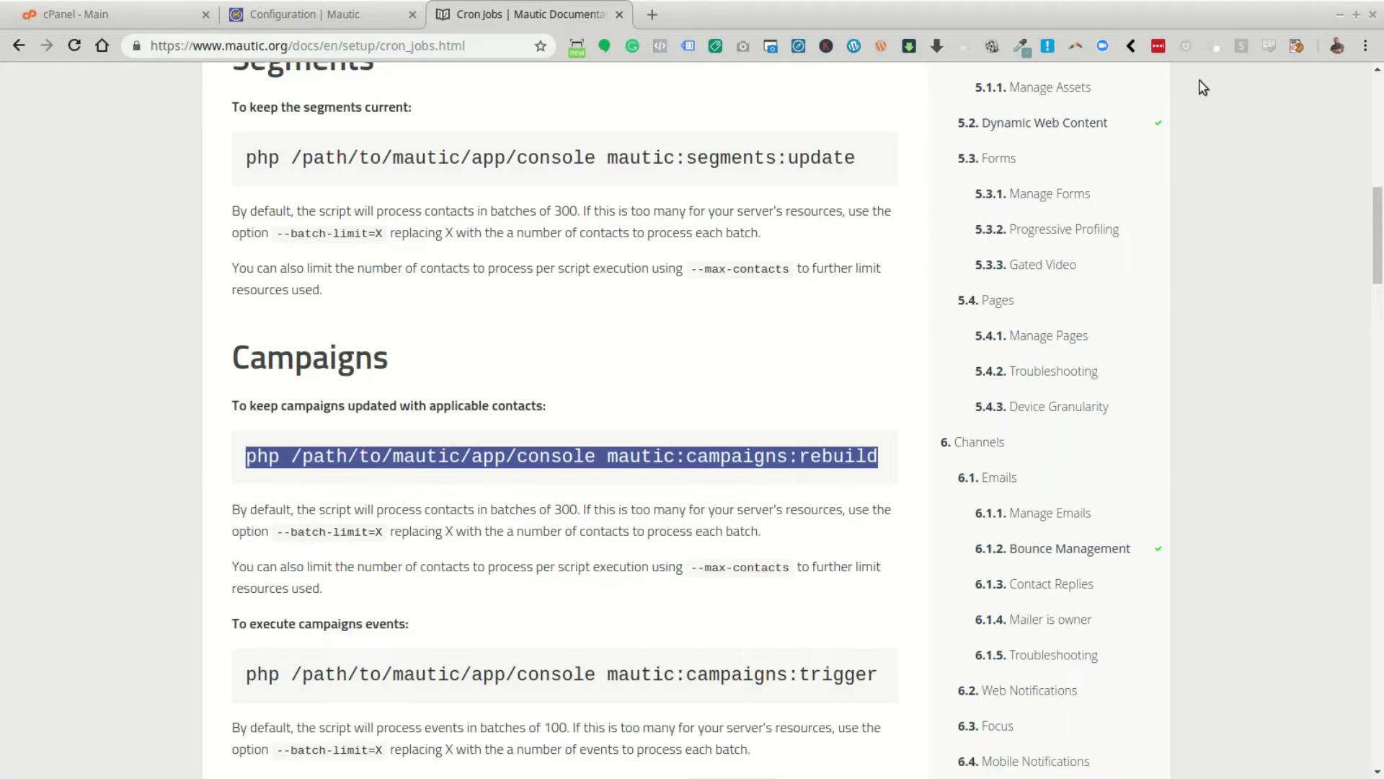
scroll(652, 594, "down", 5)
left_click_drag(889, 316, 249, 312)
key("ctrl+c")
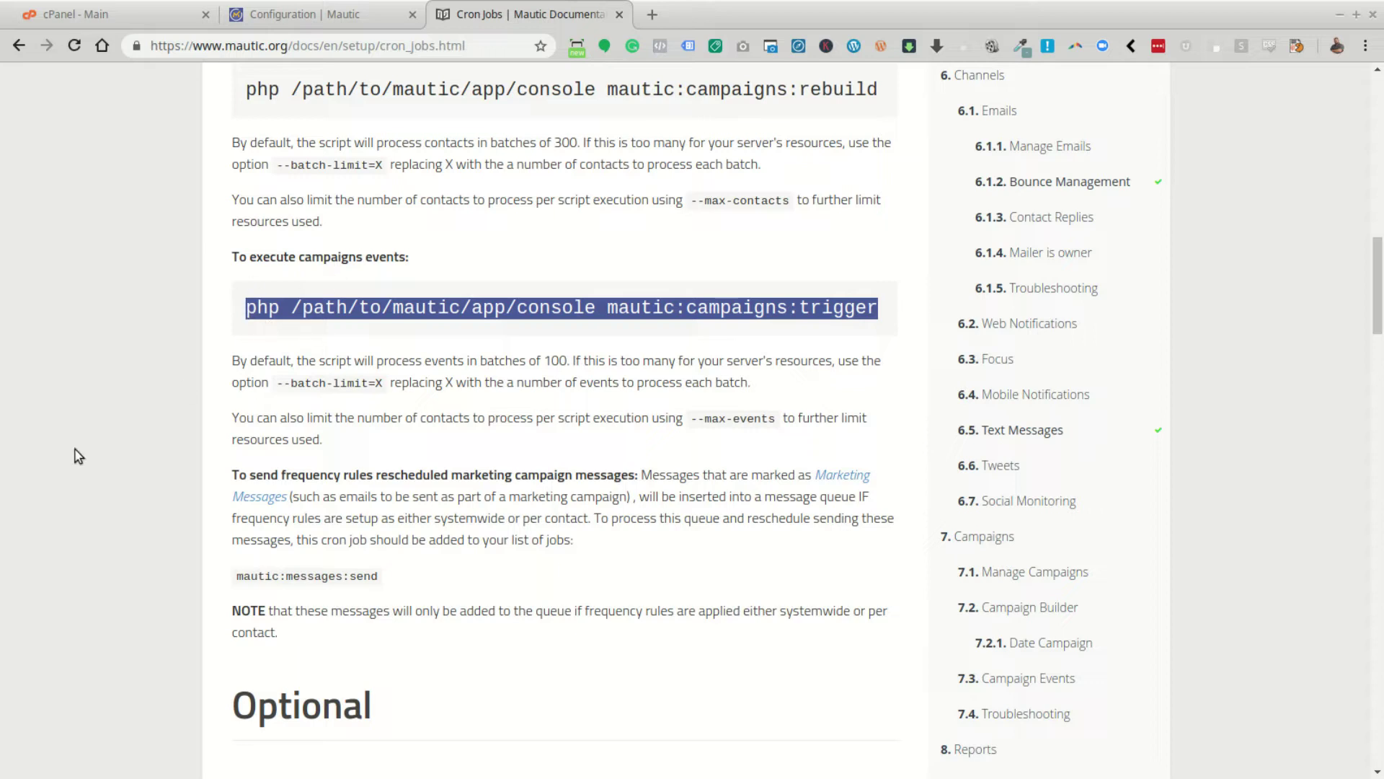
key("alt+Tab")
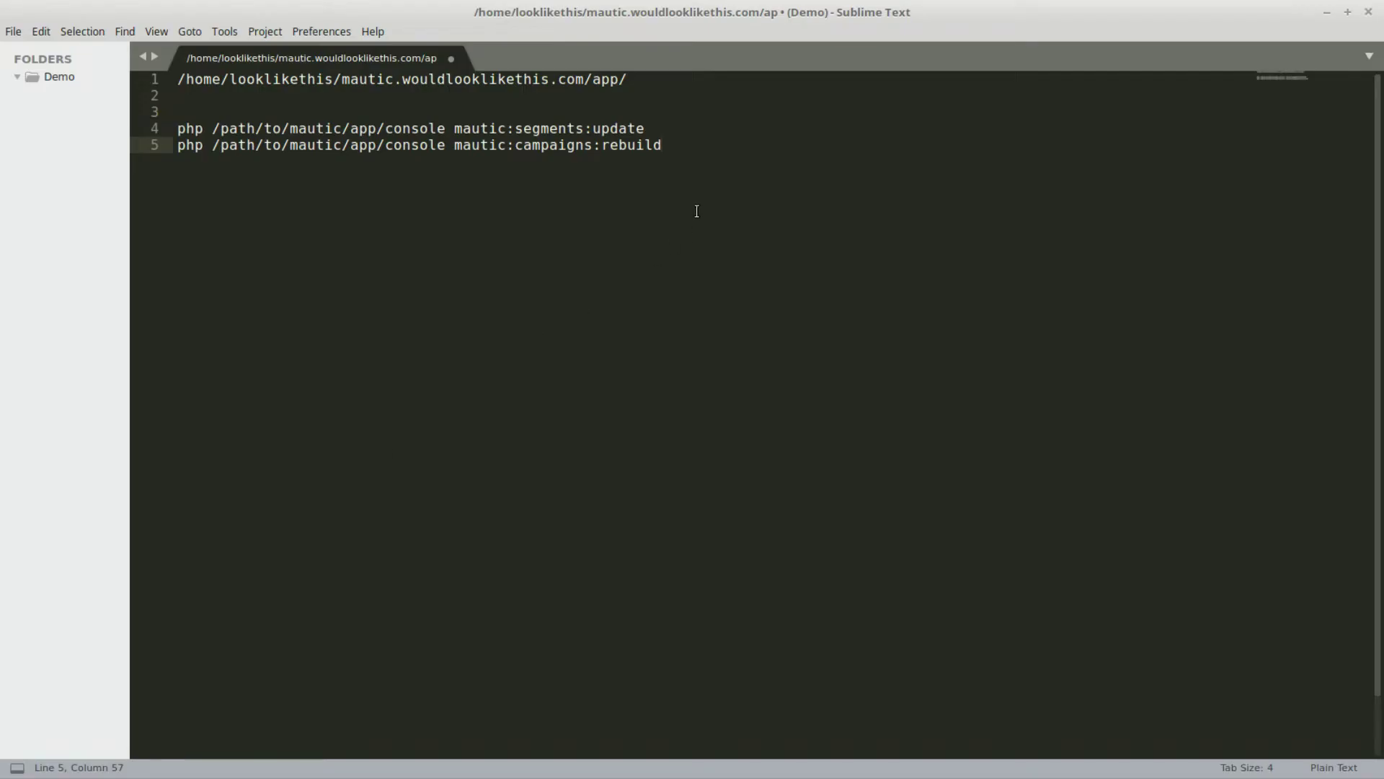
key("Return")
key("ctrl+v")
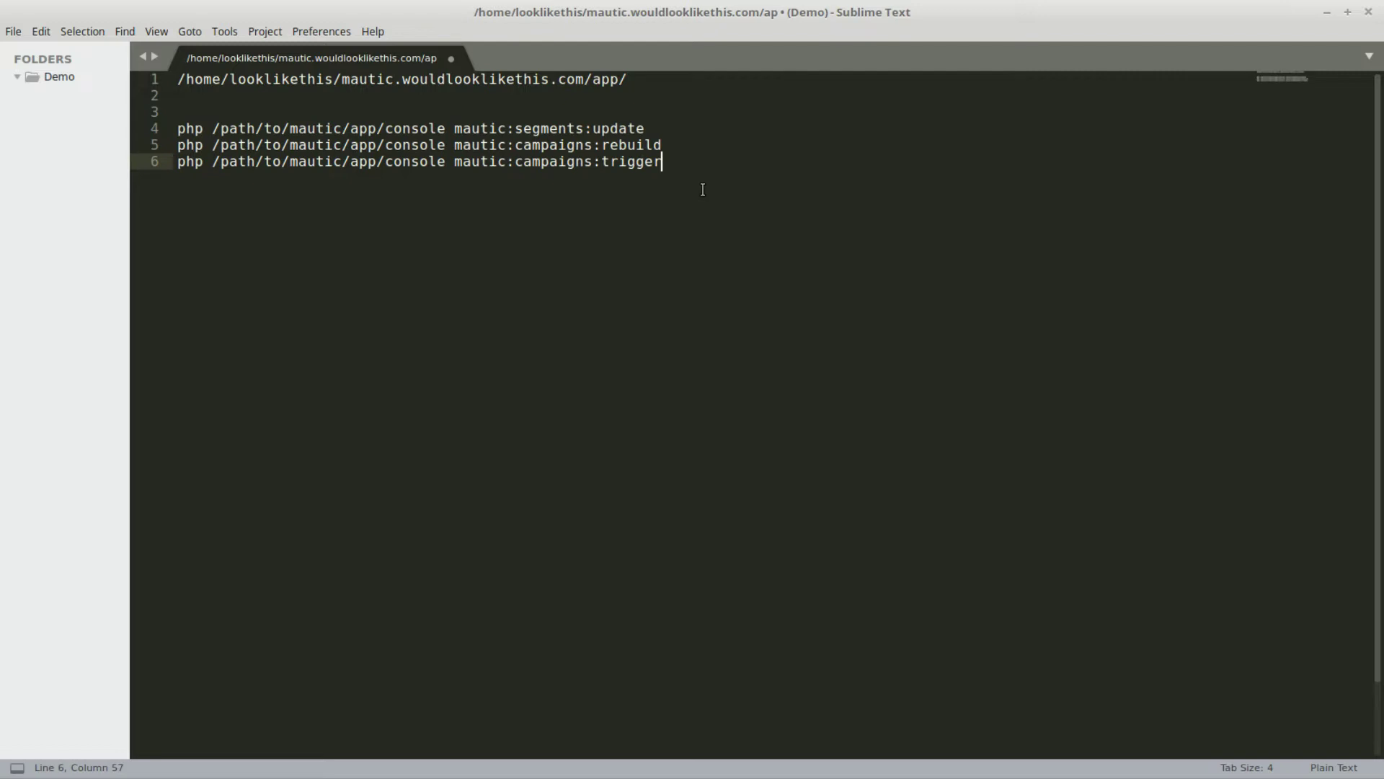
Step: Copy the optional mautic:emails:send command from the browser documentation into Sublime Text, one blank line below the required commands
left_click(1327, 12)
scroll(773, 386, "down", 5)
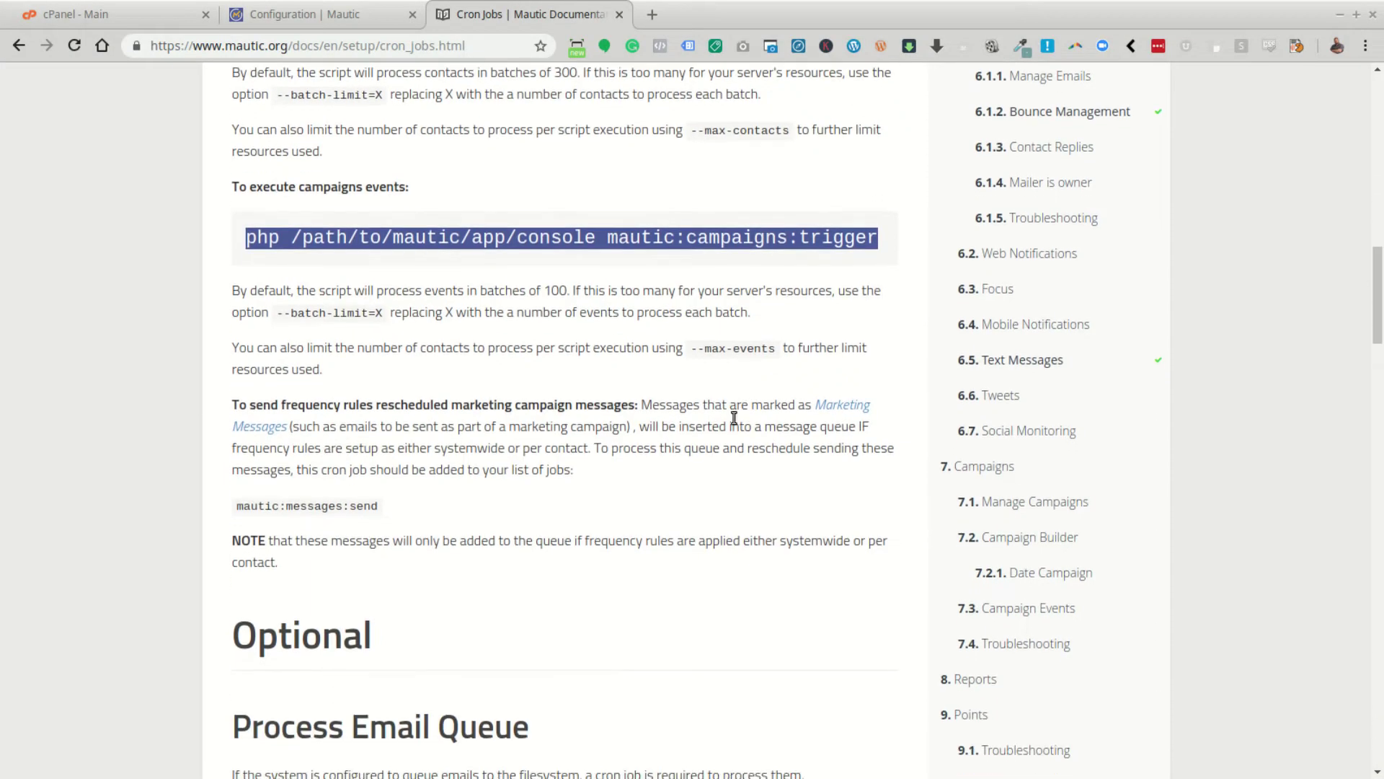
scroll(696, 427, "up", 1)
scroll(626, 427, "down", 3)
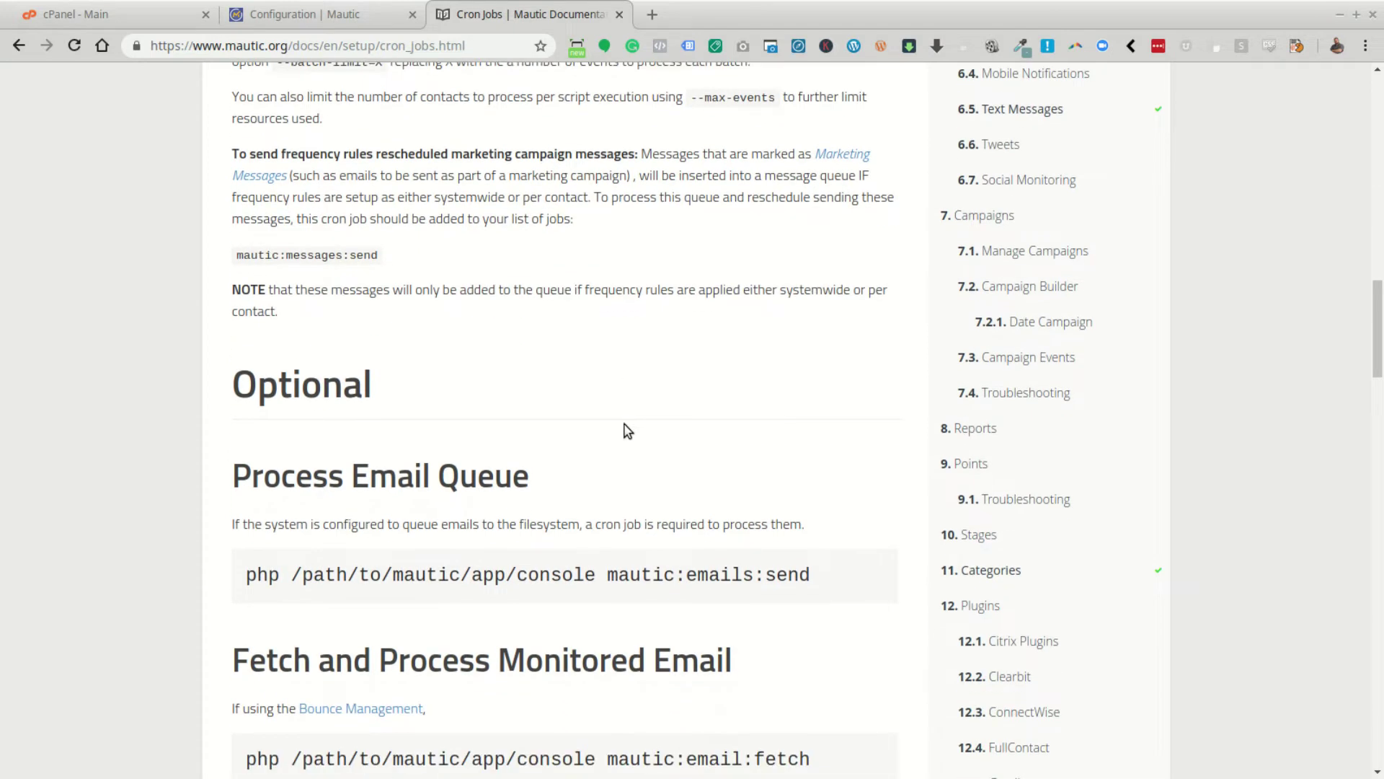
scroll(660, 414, "down", 3)
scroll(660, 421, "down", 1)
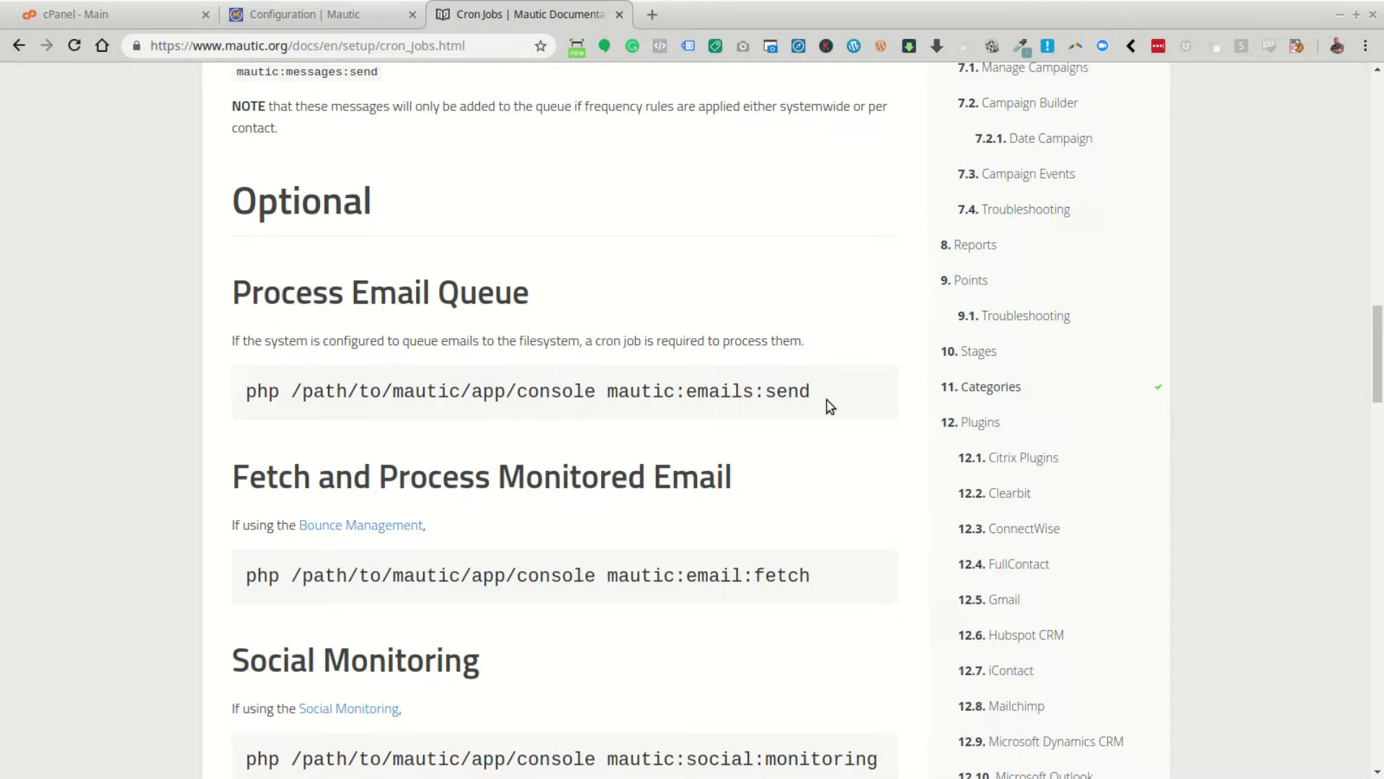
left_click_drag(812, 391, 243, 395)
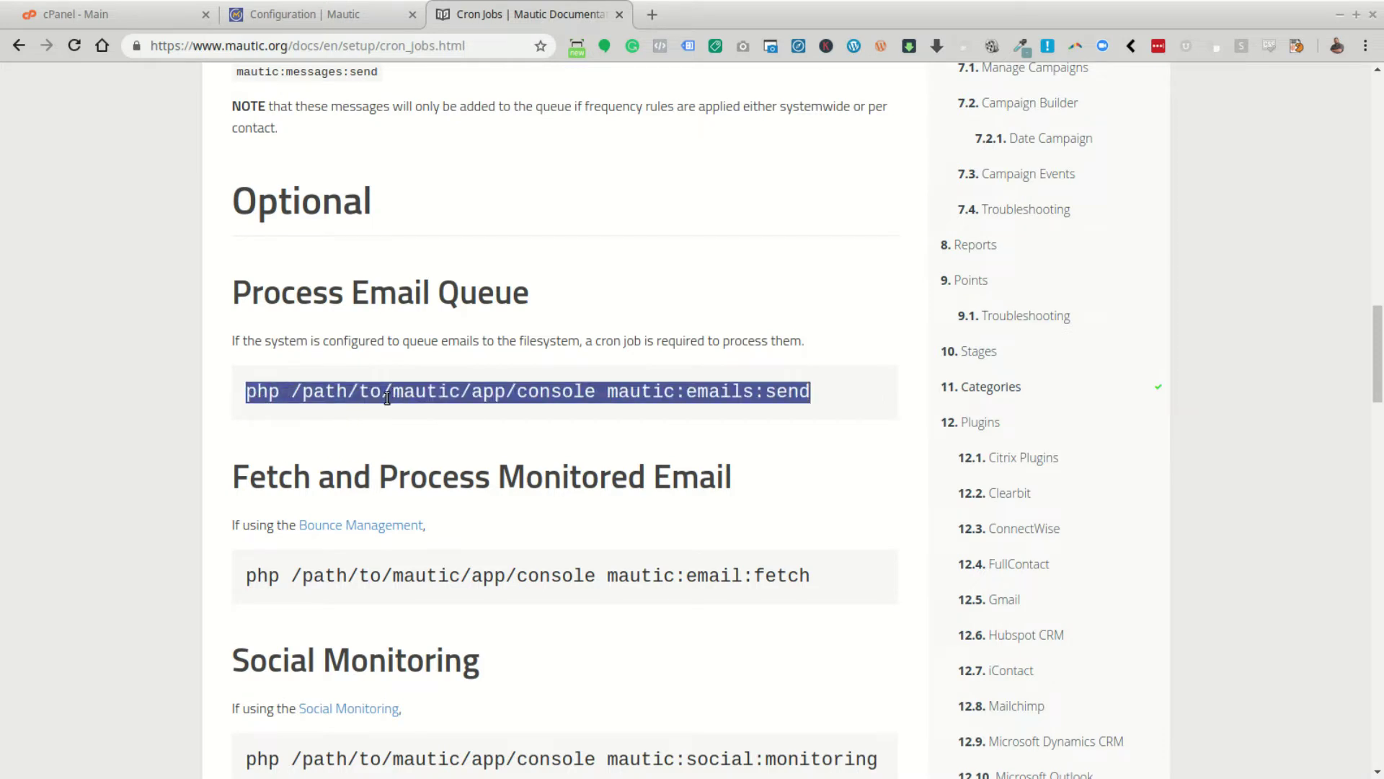
right_click(388, 398)
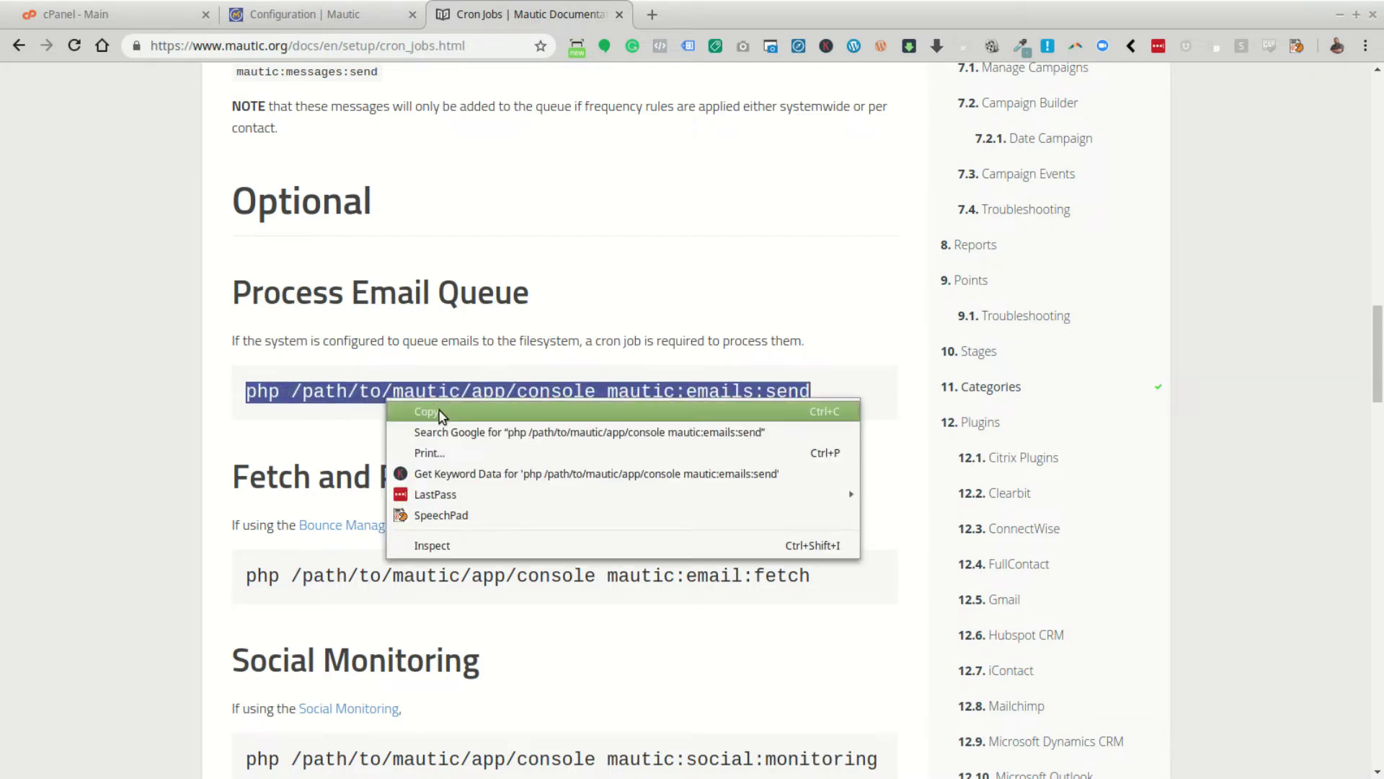
left_click(440, 412)
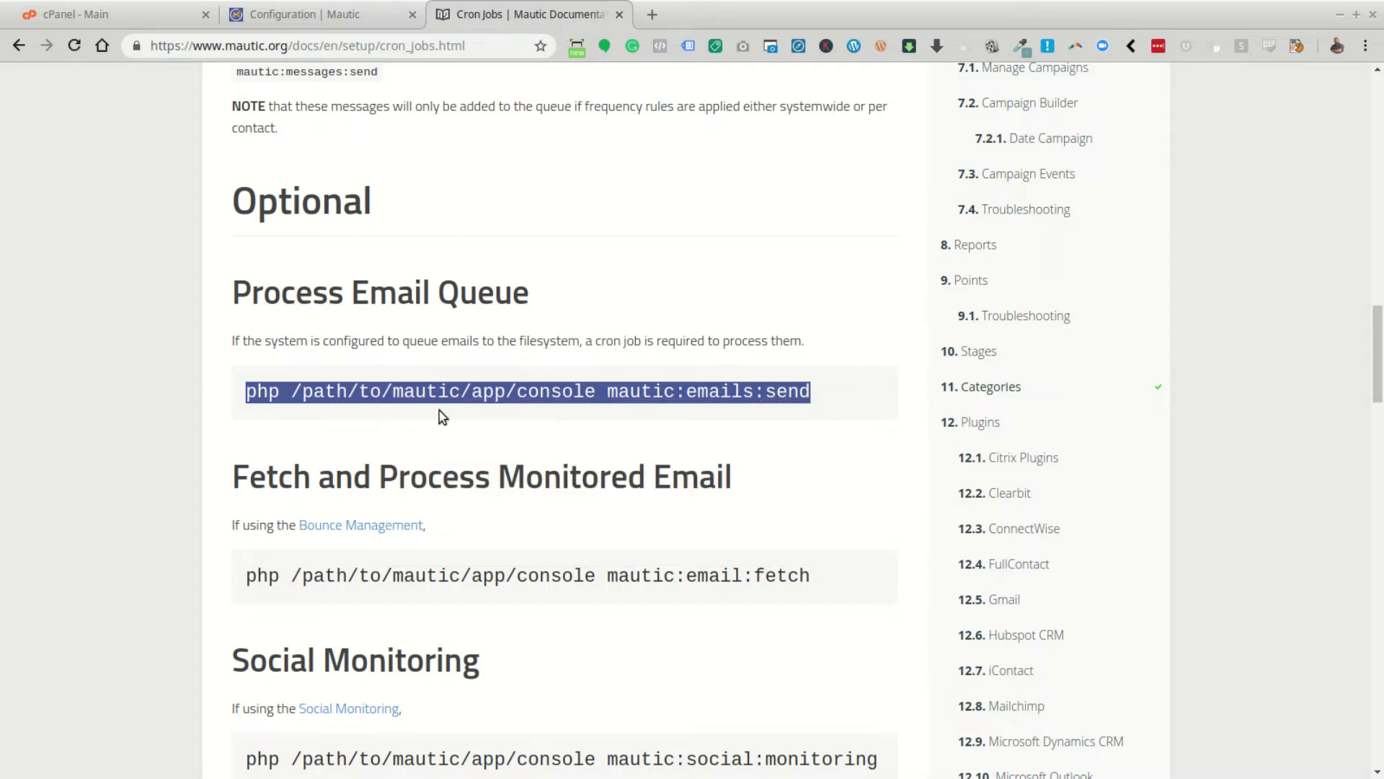
key("alt+Tab")
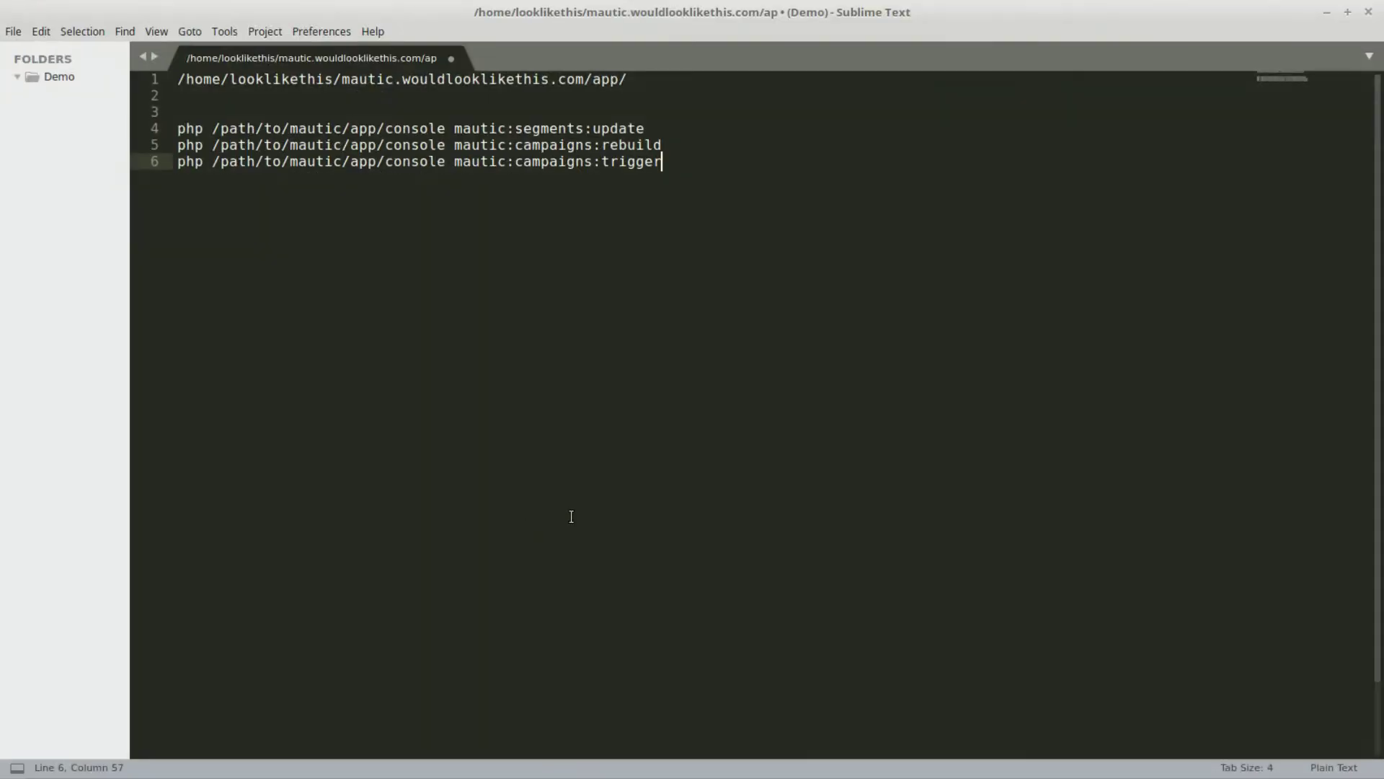
key("Return")
key("Return")
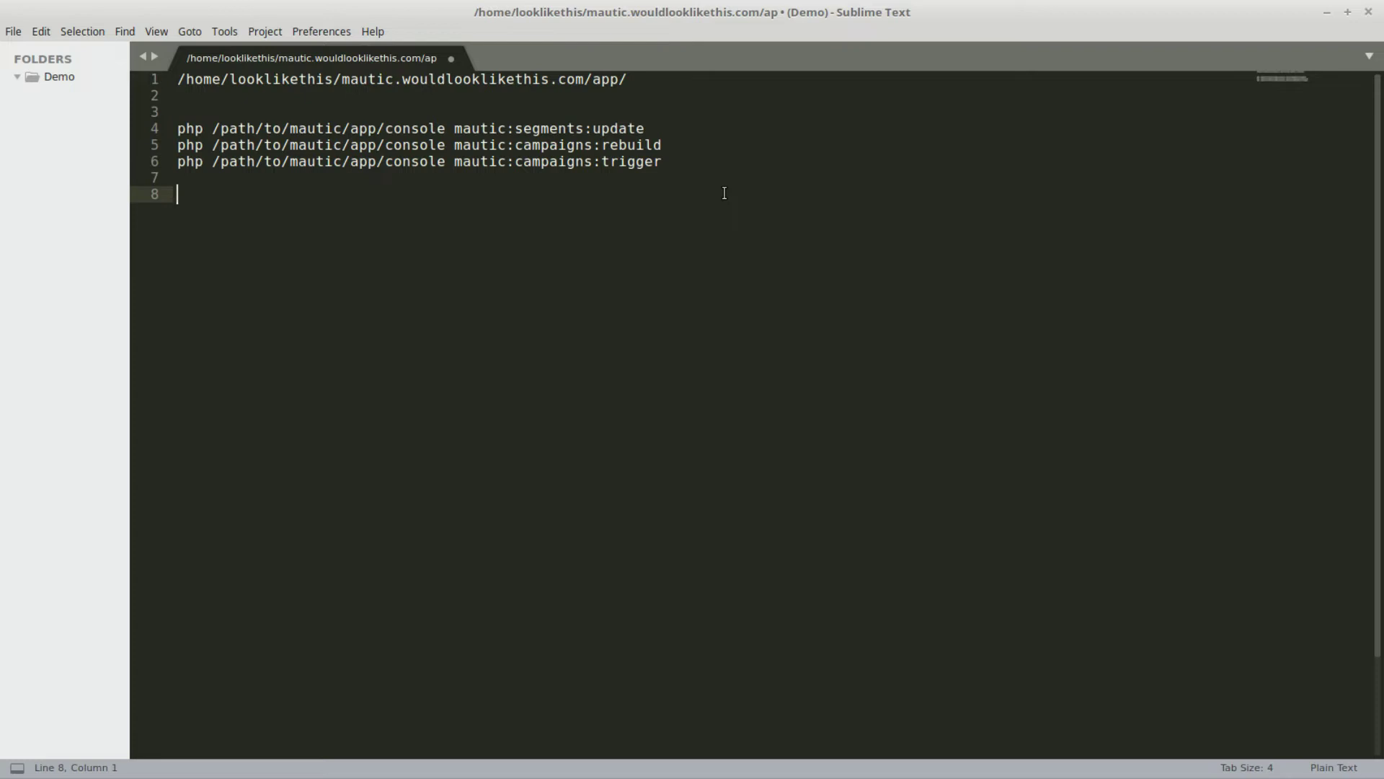
key("ctrl+v")
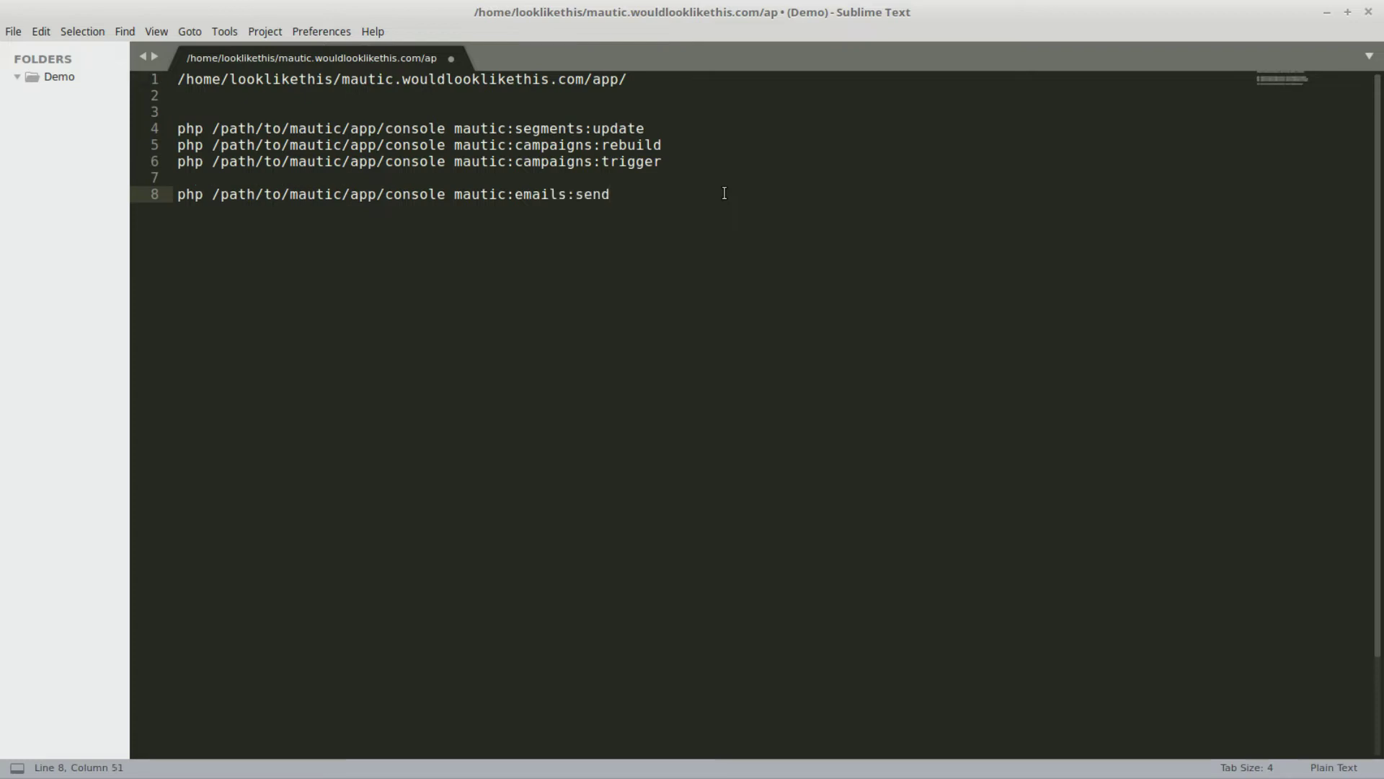
Step: Copy the mautic:iplookup:download command from the browser documentation into Sublime Text, one blank line below the emails:send command
left_click(1327, 13)
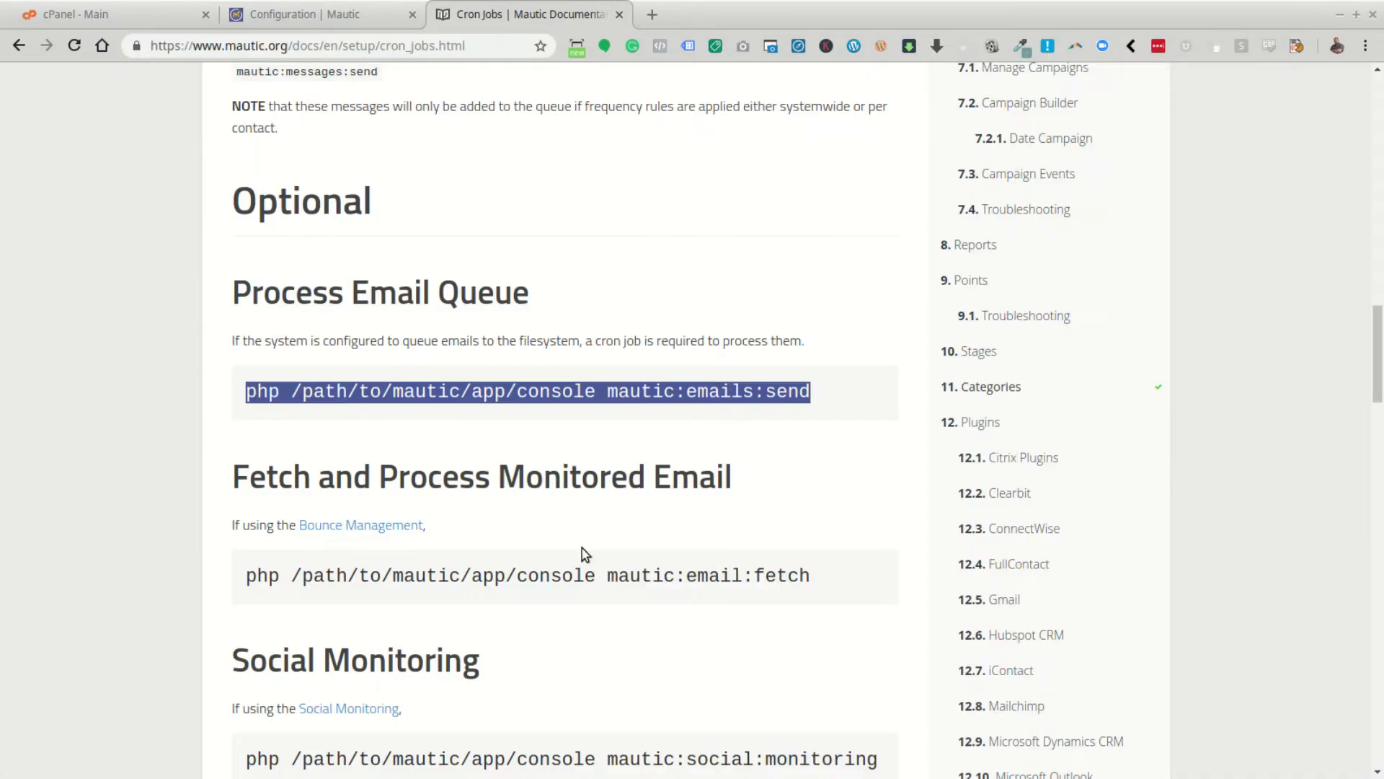
scroll(559, 540, "down", 4)
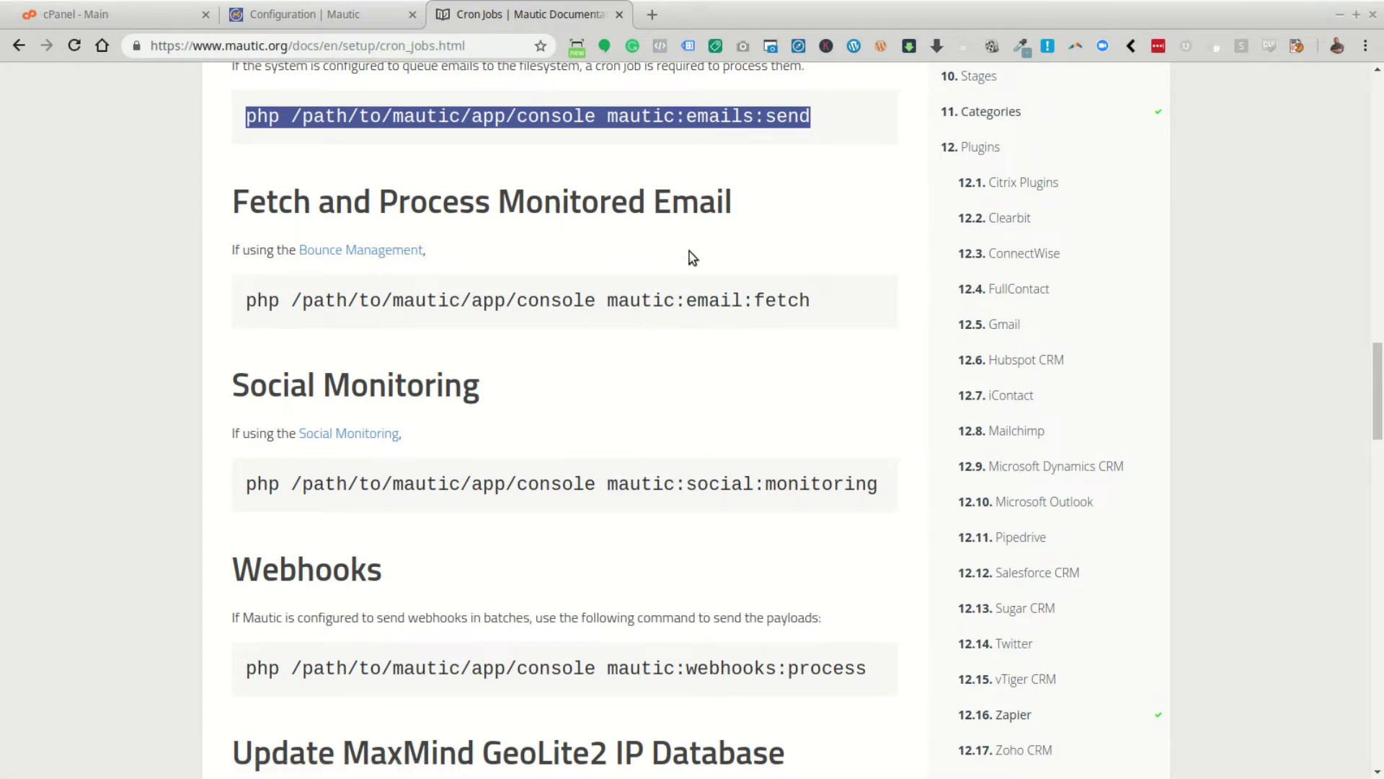
scroll(699, 396, "down", 1)
scroll(703, 402, "down", 2)
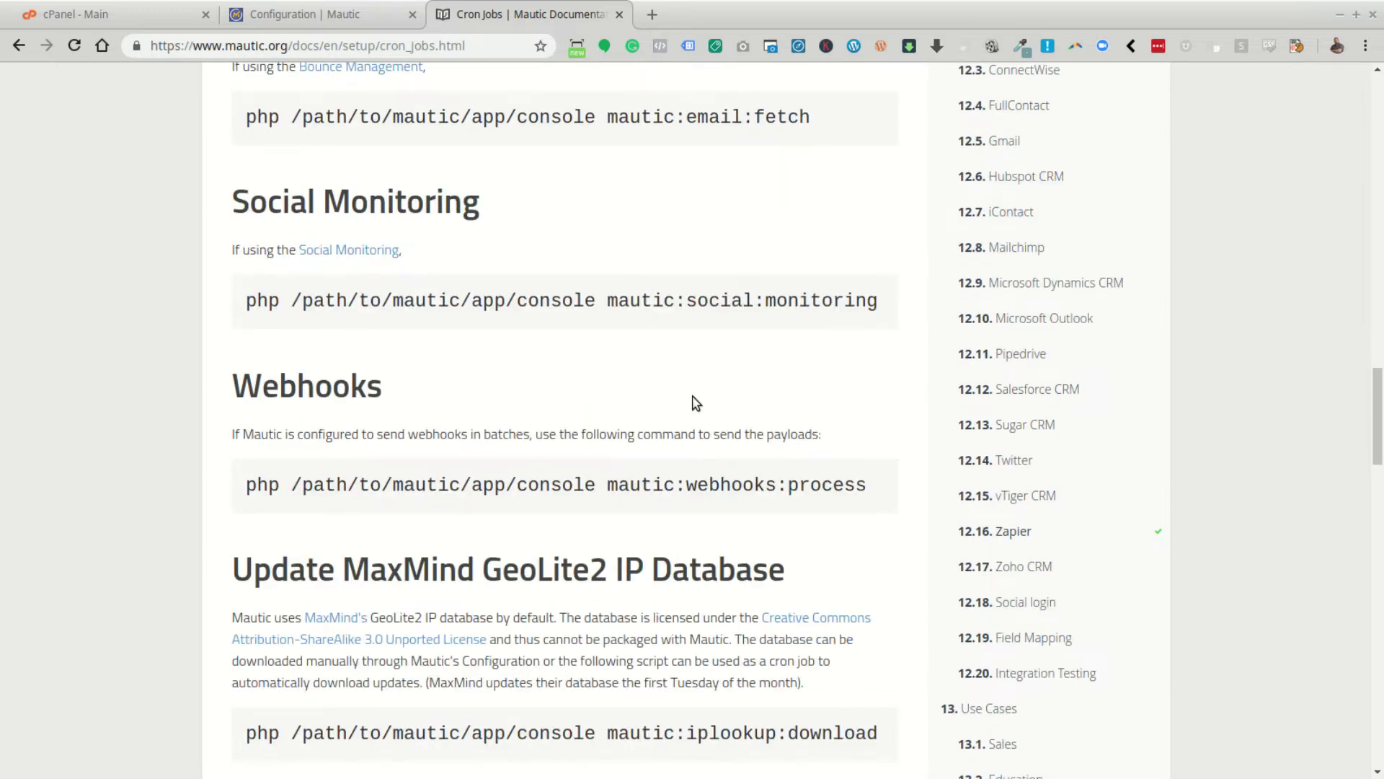
scroll(692, 402, "down", 4)
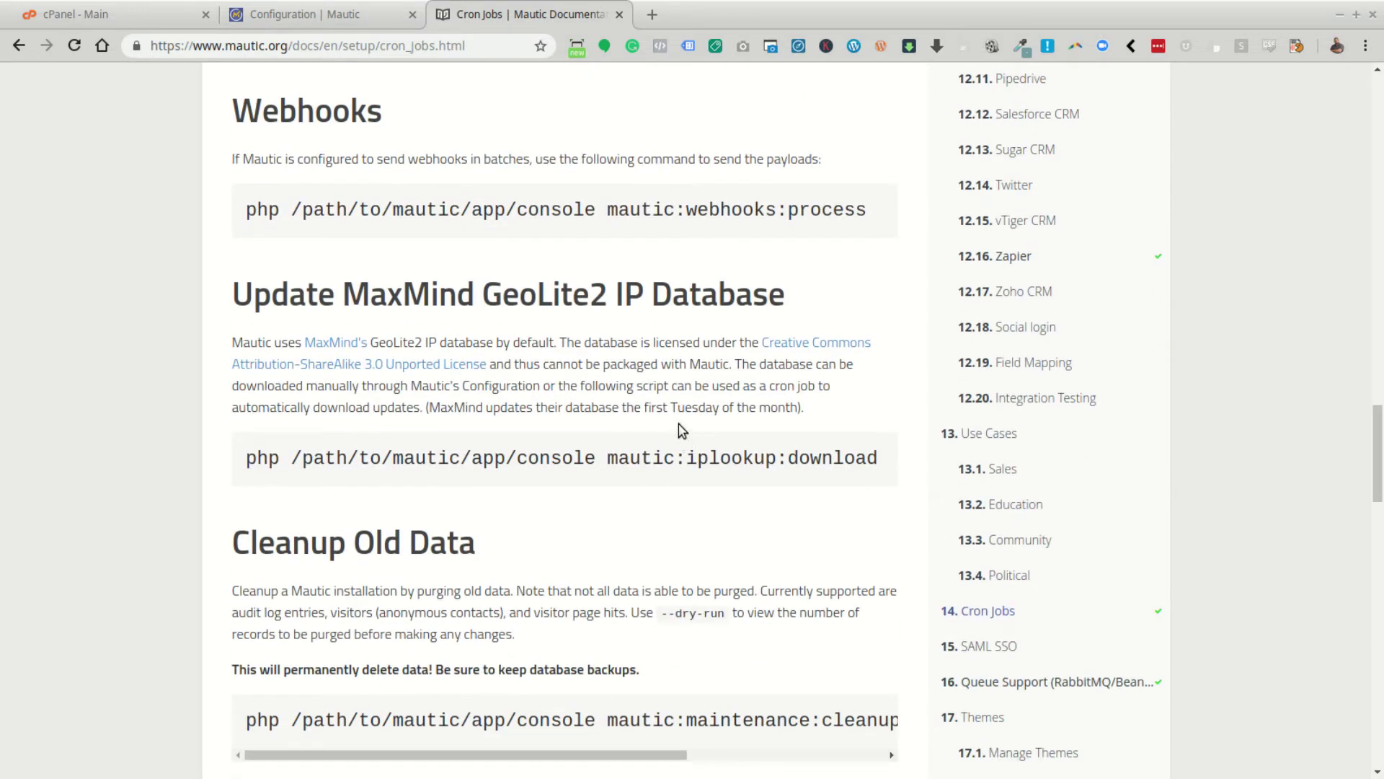
left_click_drag(581, 460, 252, 464)
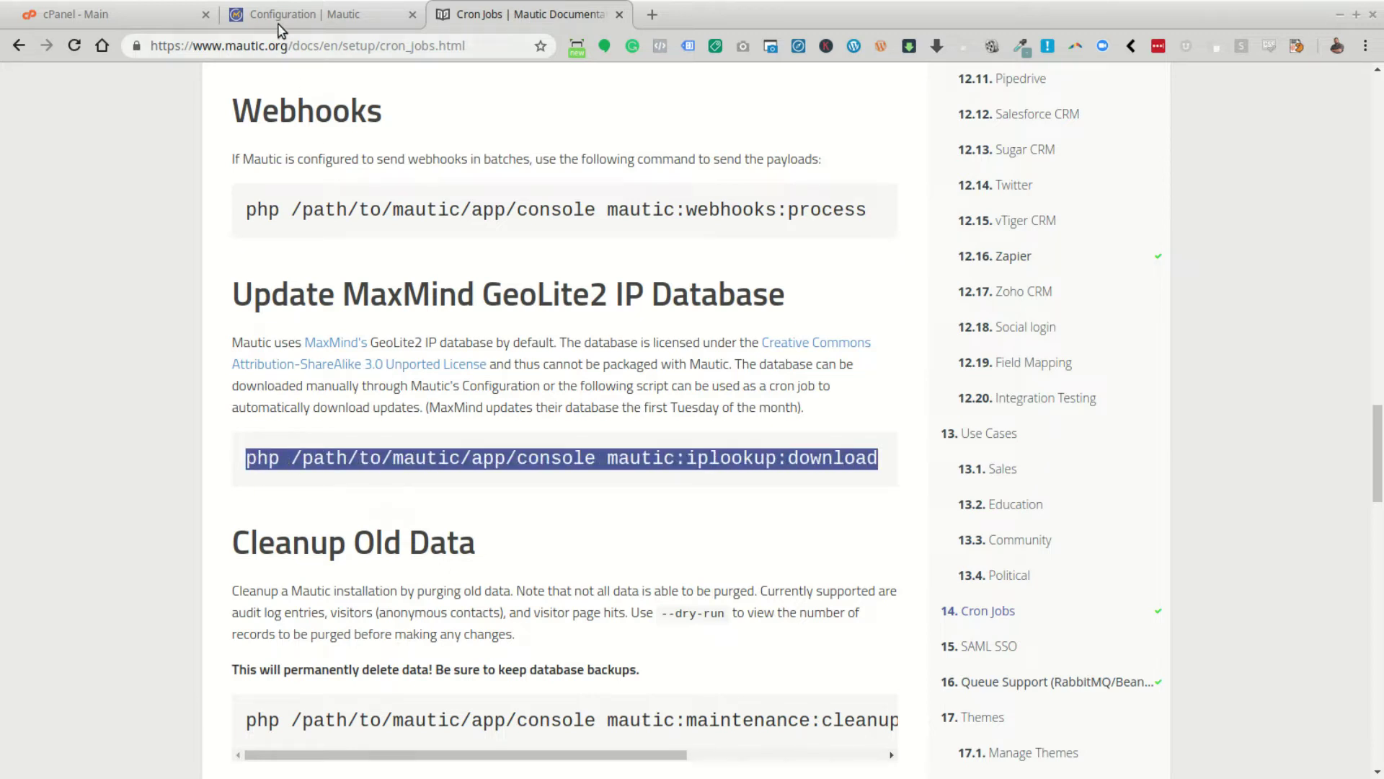
key("alt+Tab")
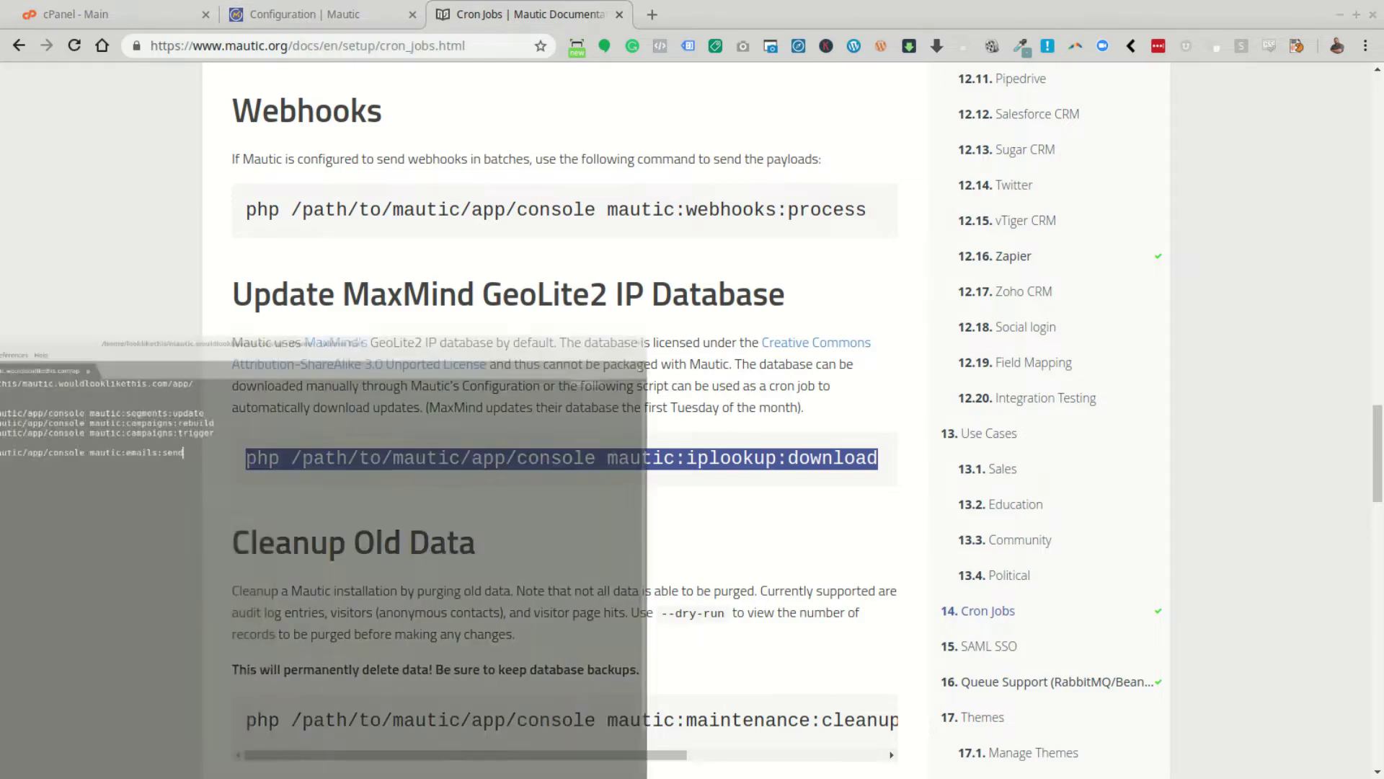
key("Return")
key("Return")
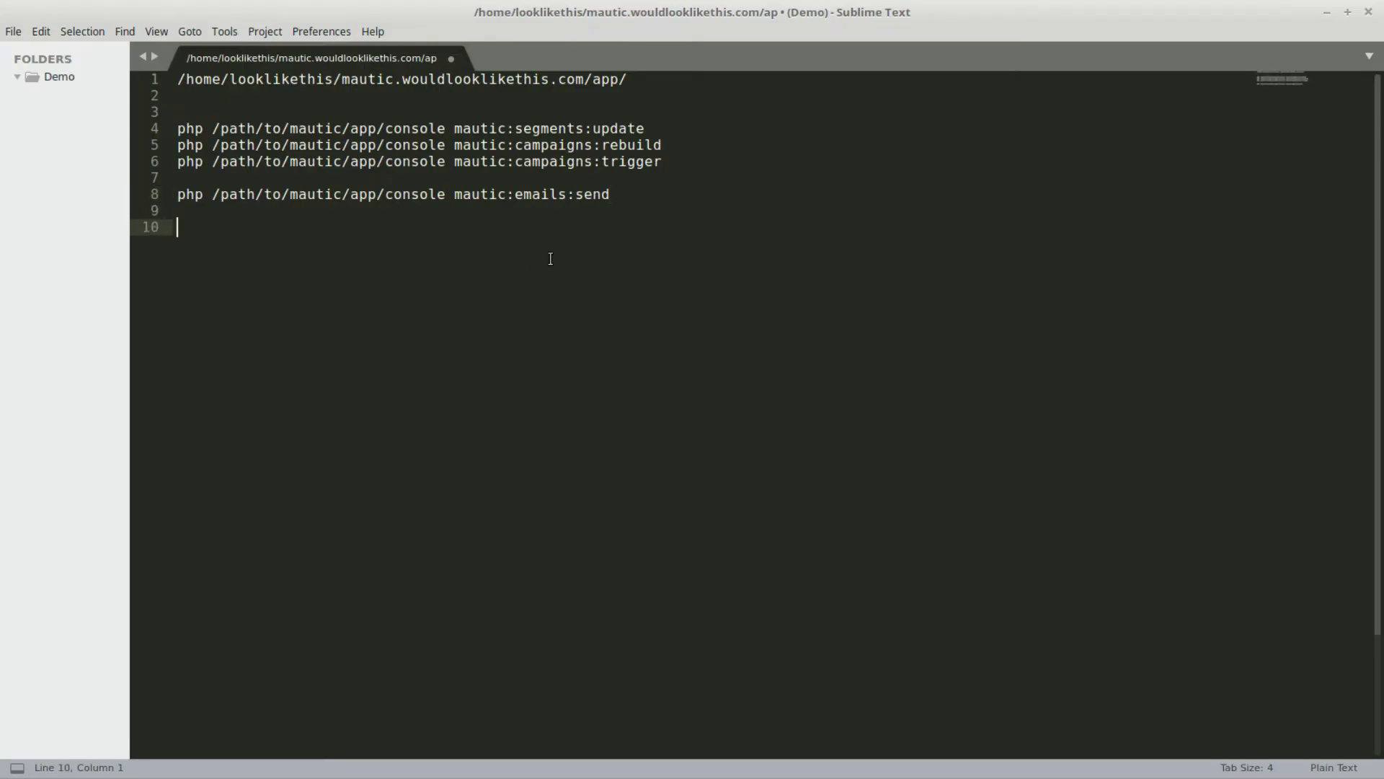
key("ctrl+v")
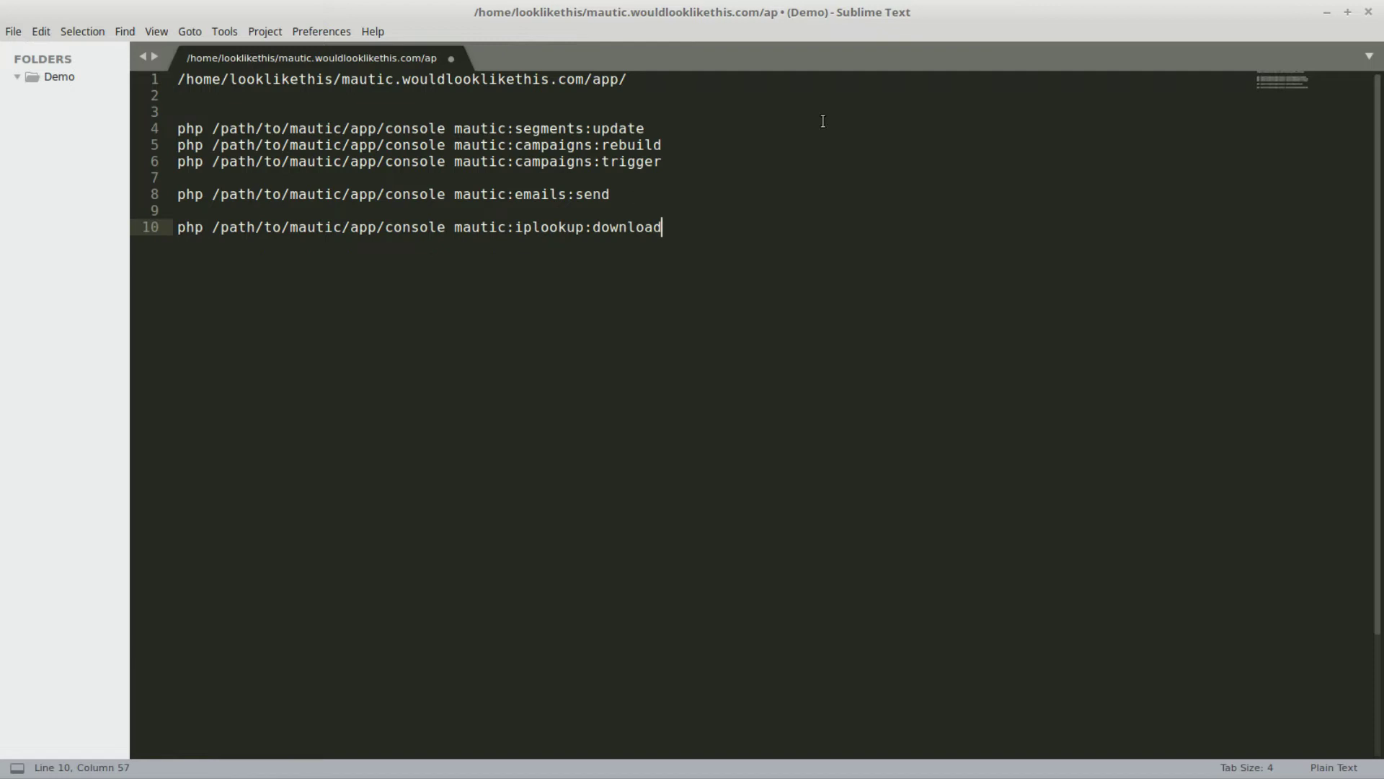
Step: Return to the browser documentation and examine the remaining optional cron commands, including scheduled broadcasts, their parameters and scheduled reports
left_click(1328, 13)
scroll(630, 500, "down", 5)
scroll(562, 528, "down", 3)
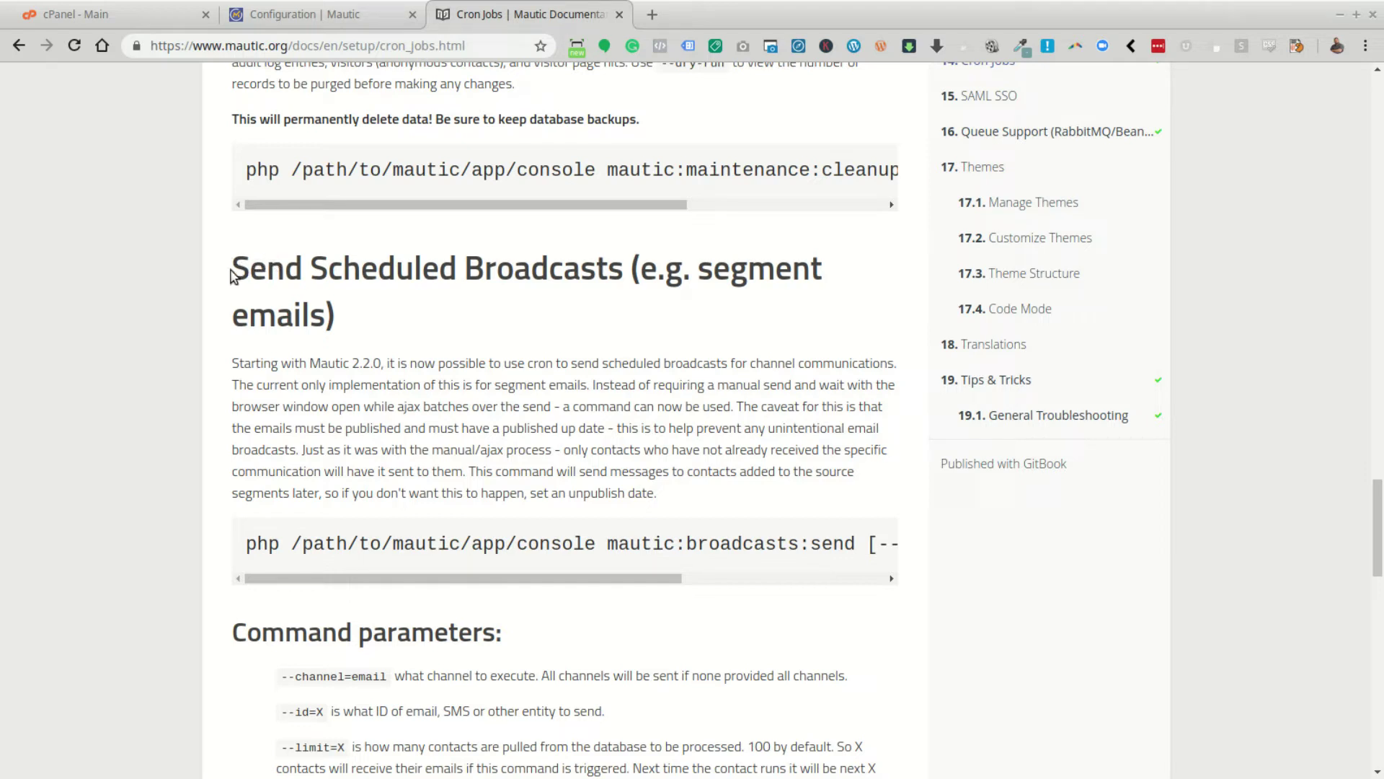
scroll(703, 322, "down", 3)
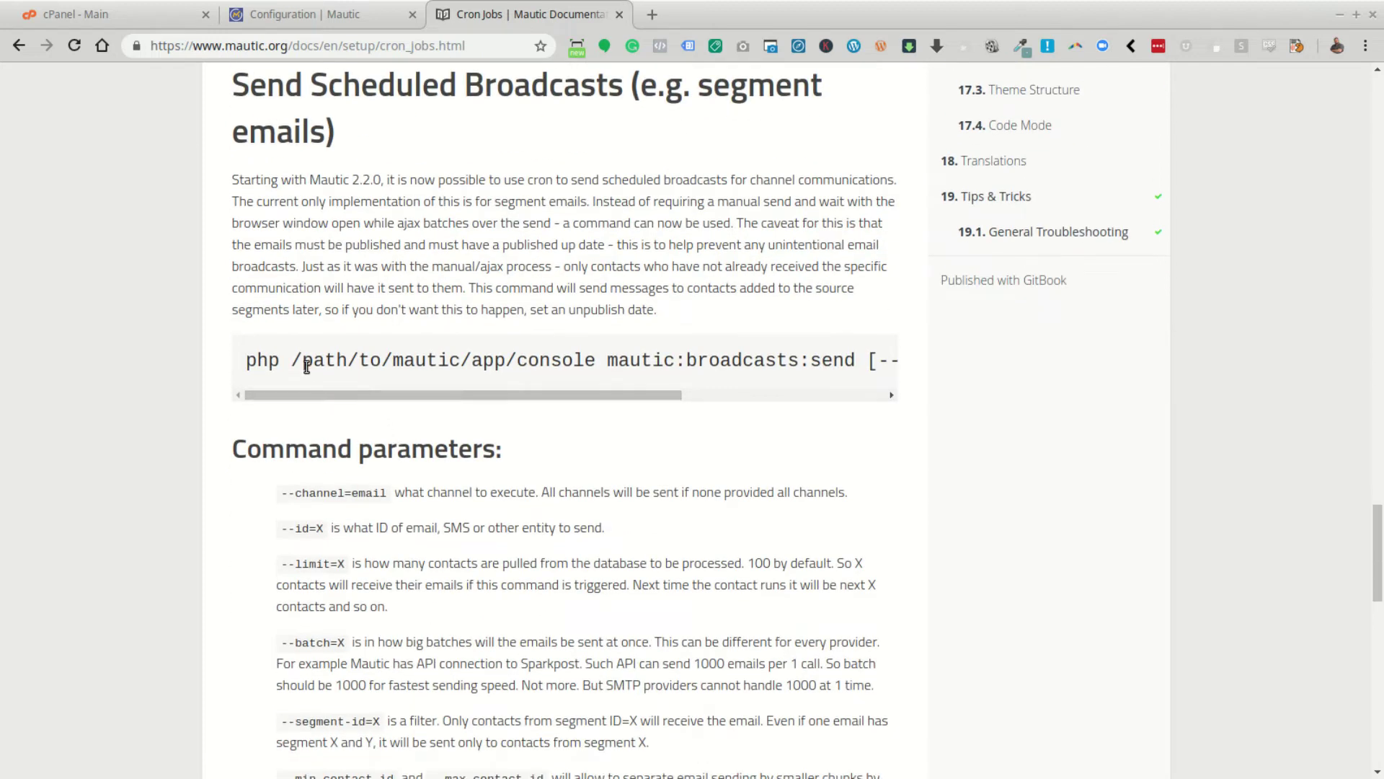
left_click_drag(243, 362, 898, 365)
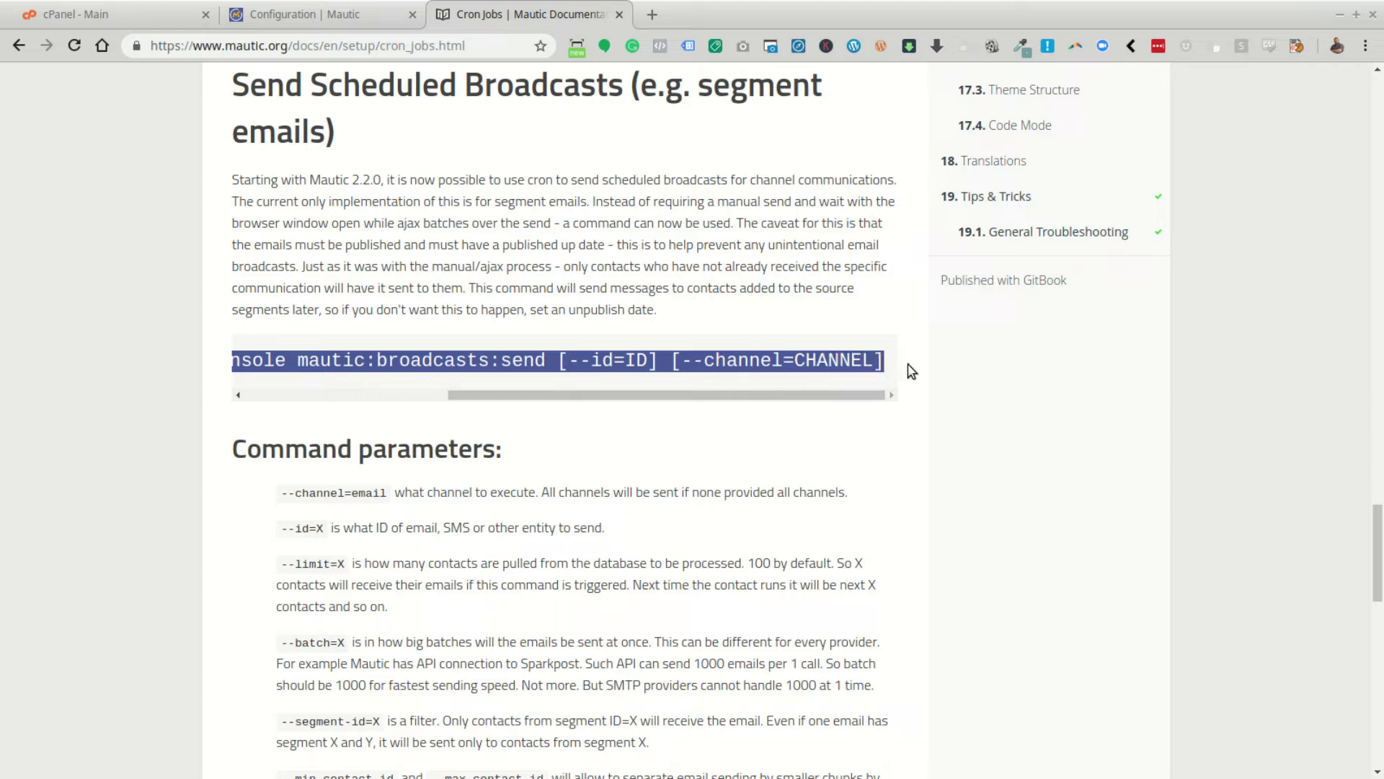
left_click(502, 284)
scroll(502, 284, "down", 3)
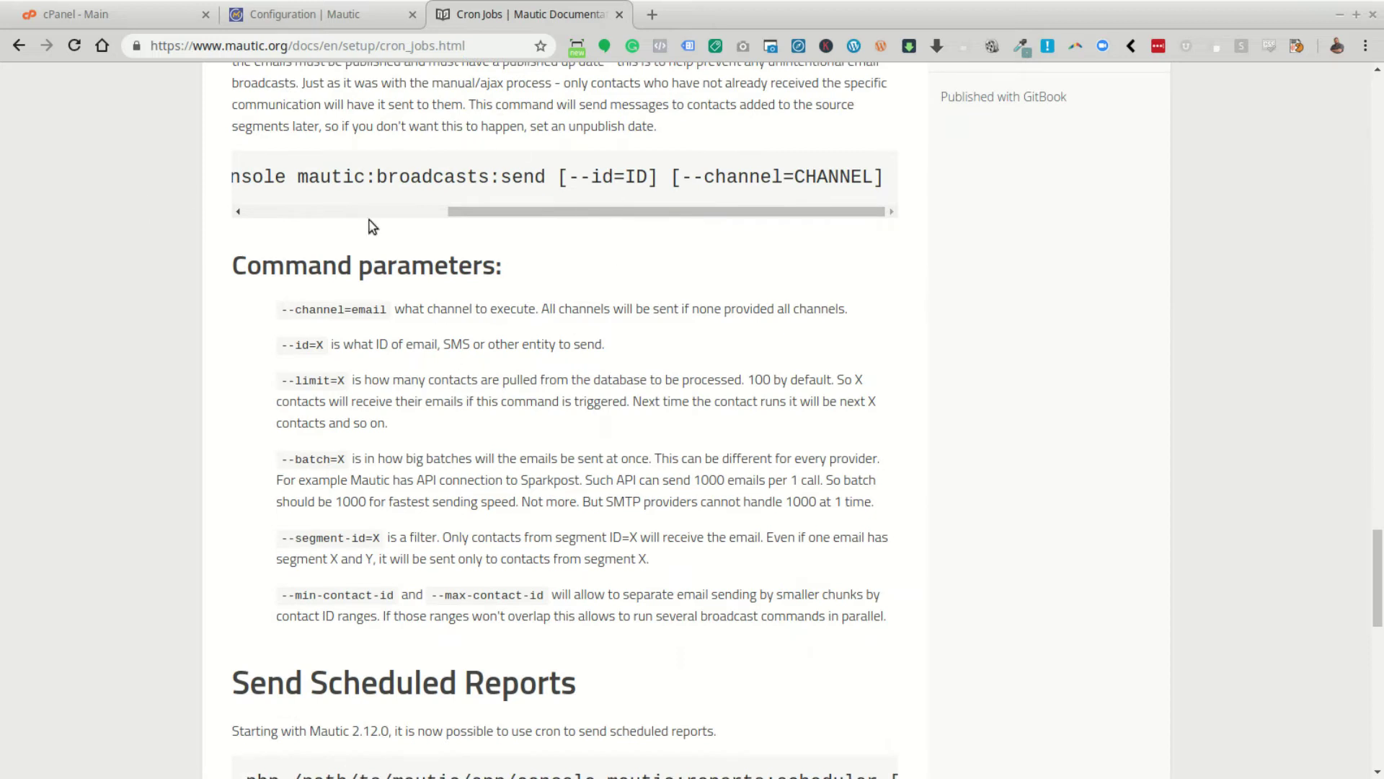
scroll(540, 289, "up", 3)
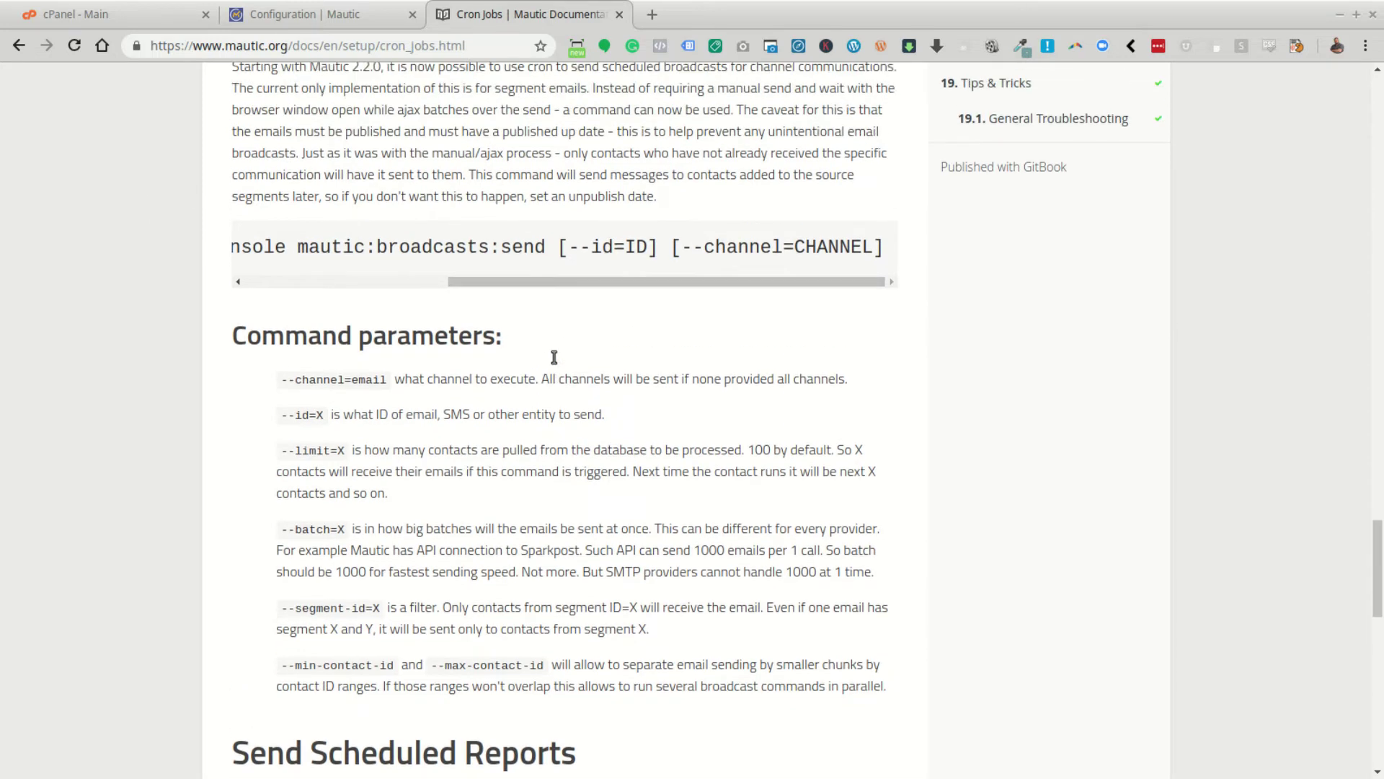
scroll(587, 341, "down", 6)
scroll(566, 347, "up", 4)
scroll(471, 355, "down", 4)
scroll(471, 356, "down", 9)
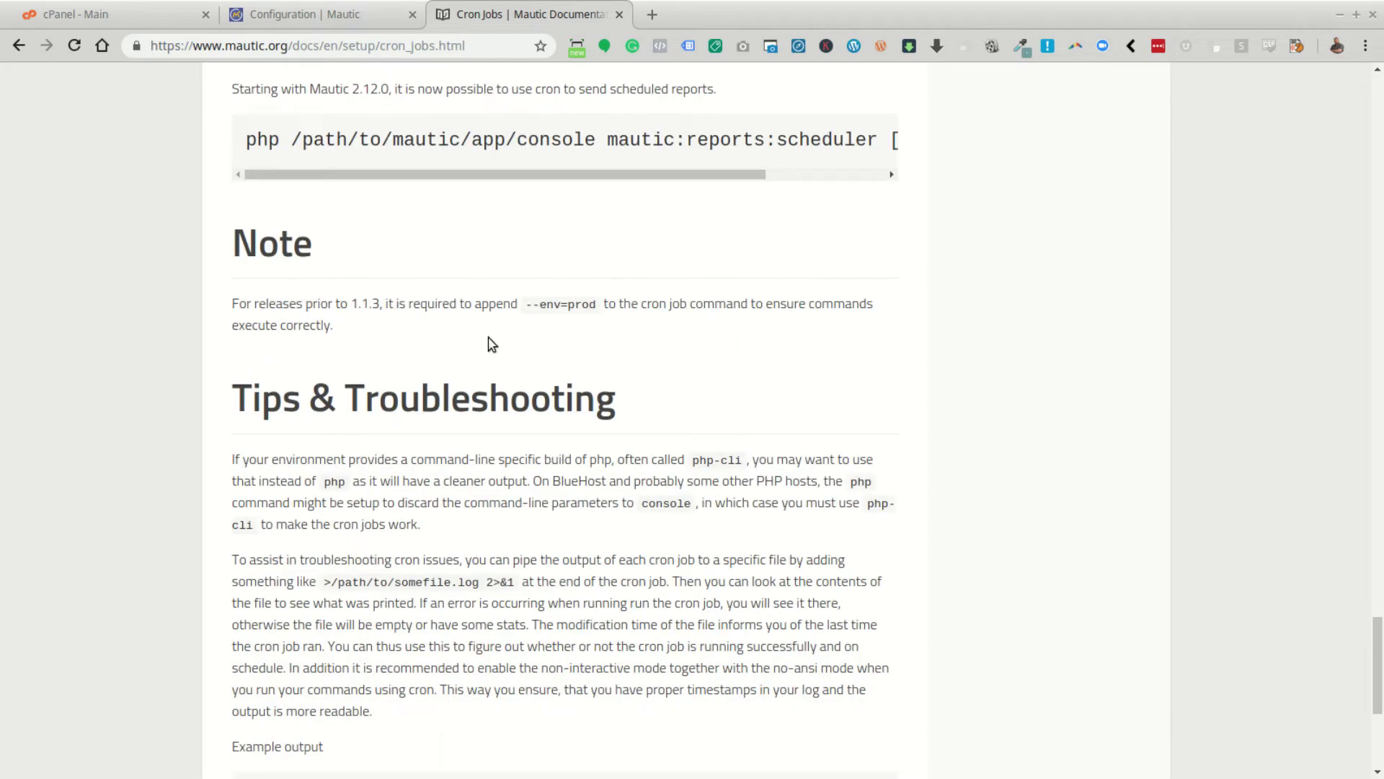
scroll(755, 431, "up", 20)
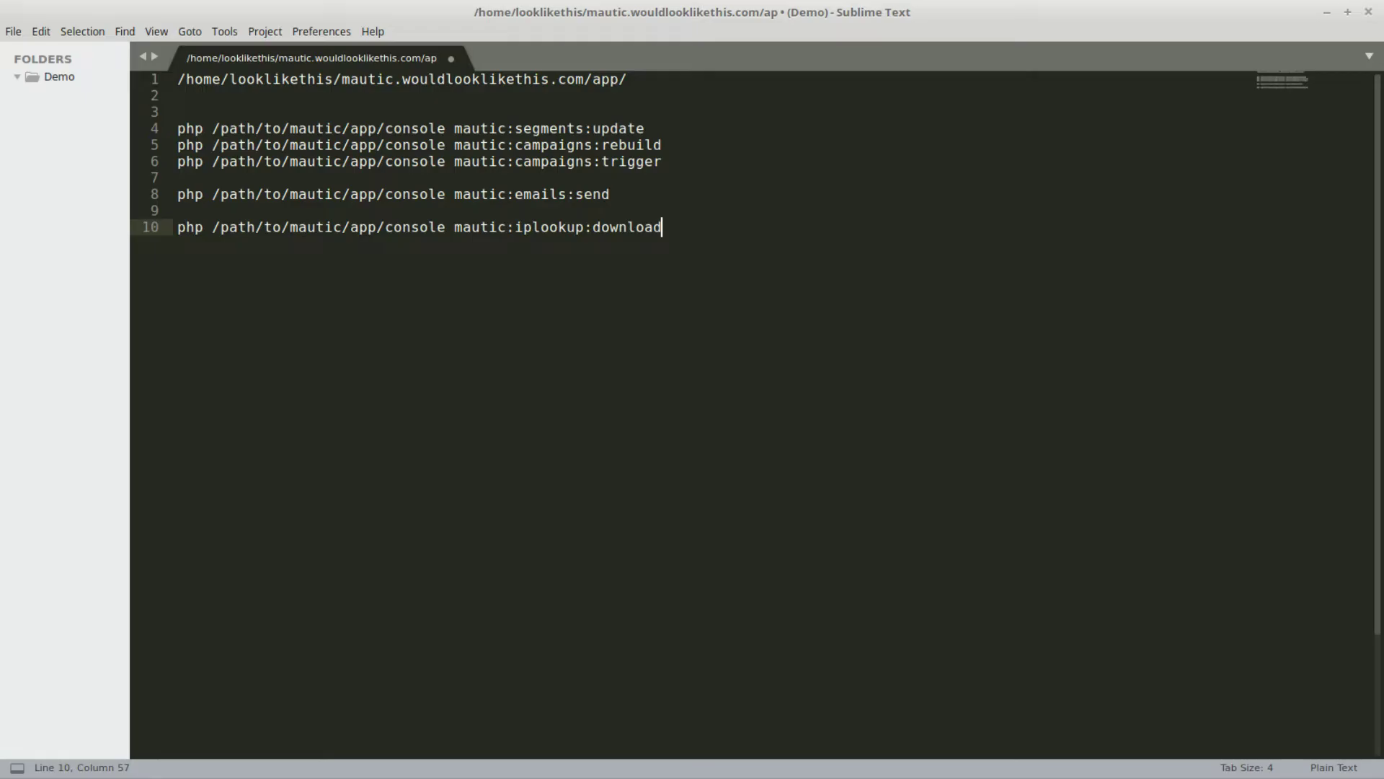
Step: In Sublime Text, add the label "twice a month" on its own line directly above the iplookup:download command
left_click(366, 215)
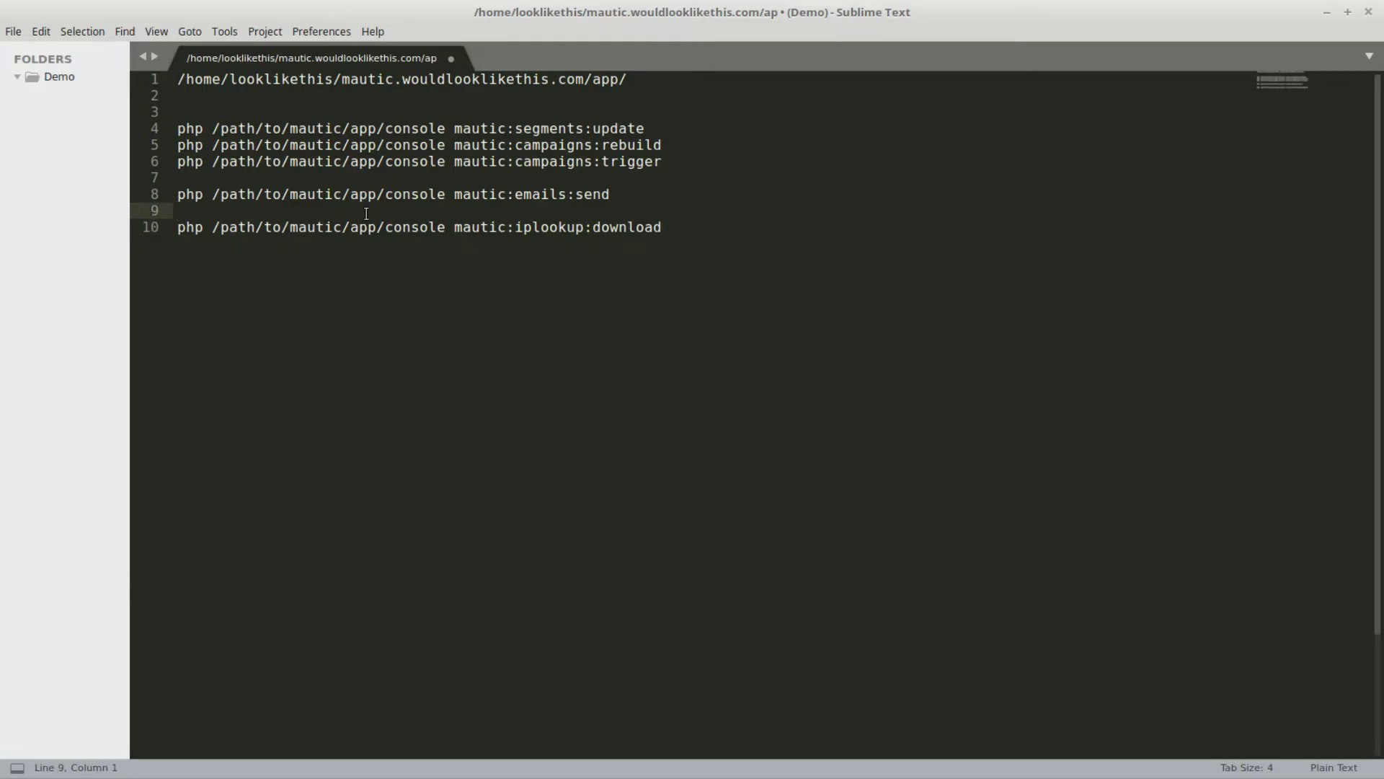
key("Return")
type("tw")
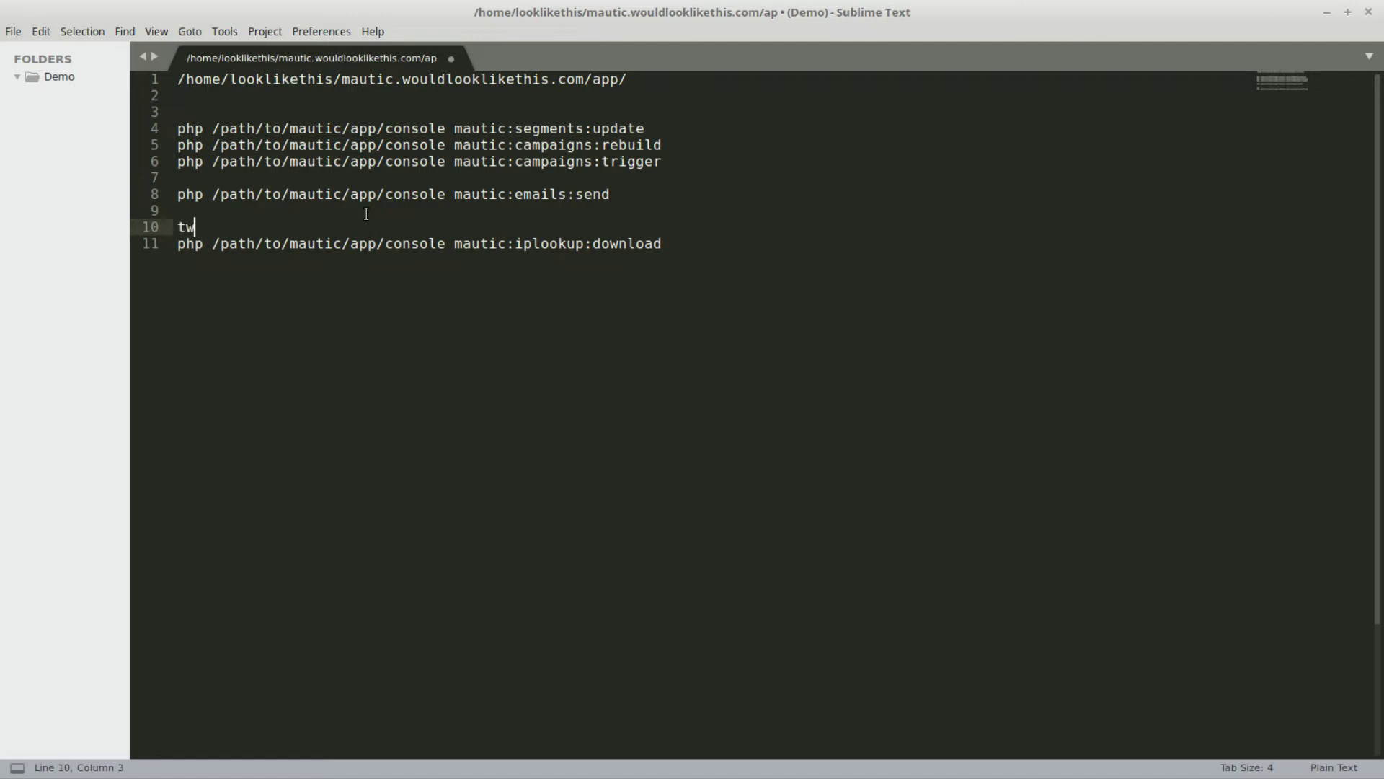
type("ice a month")
Step: Label the group of three segment and campaign commands "5min" on the blank line directly above them
key("Up")
key("Up")
key("Up")
key("Up")
key("Up")
key("Up")
key("Up")
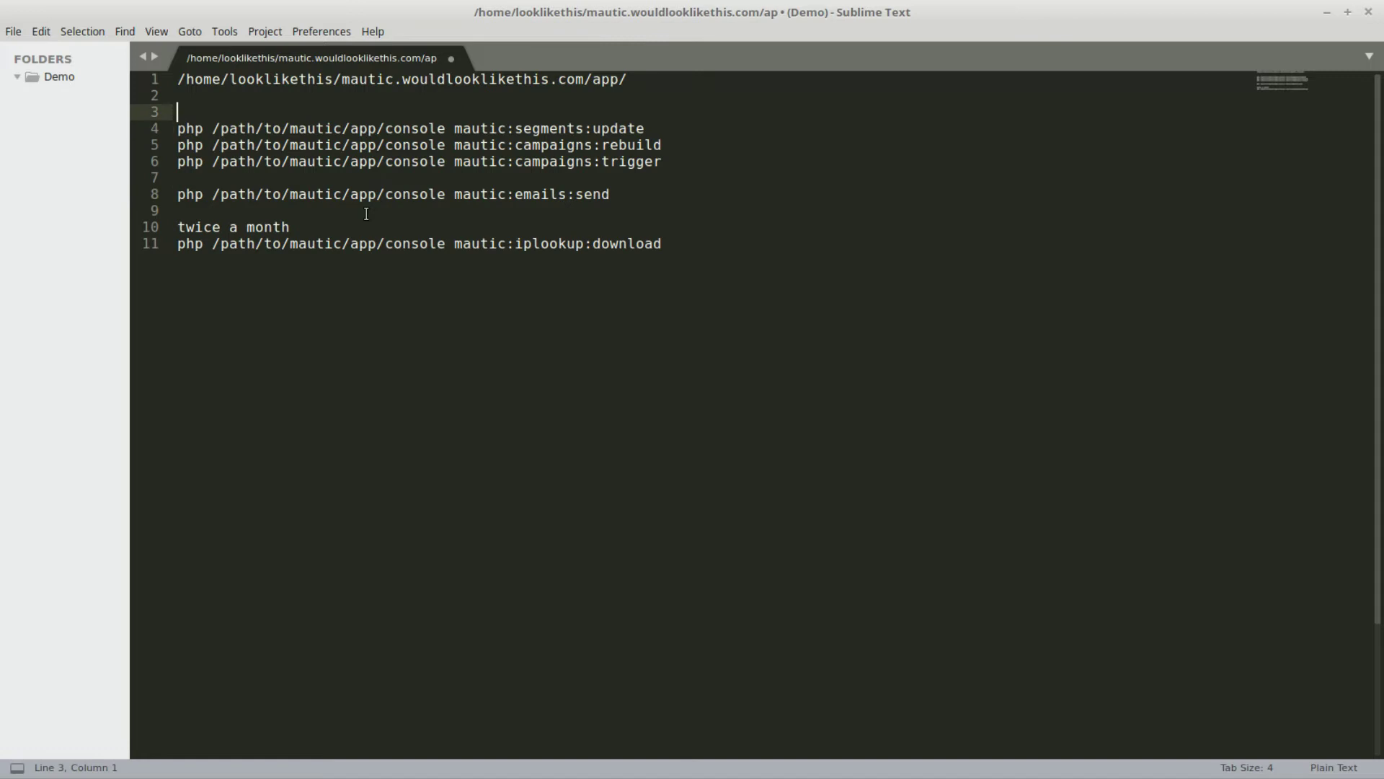
type("5min")
Step: Add a "5min" label on a new line directly above the mautic:emails:send command
key("Down")
key("Down")
key("Down")
key("Down")
key("Return")
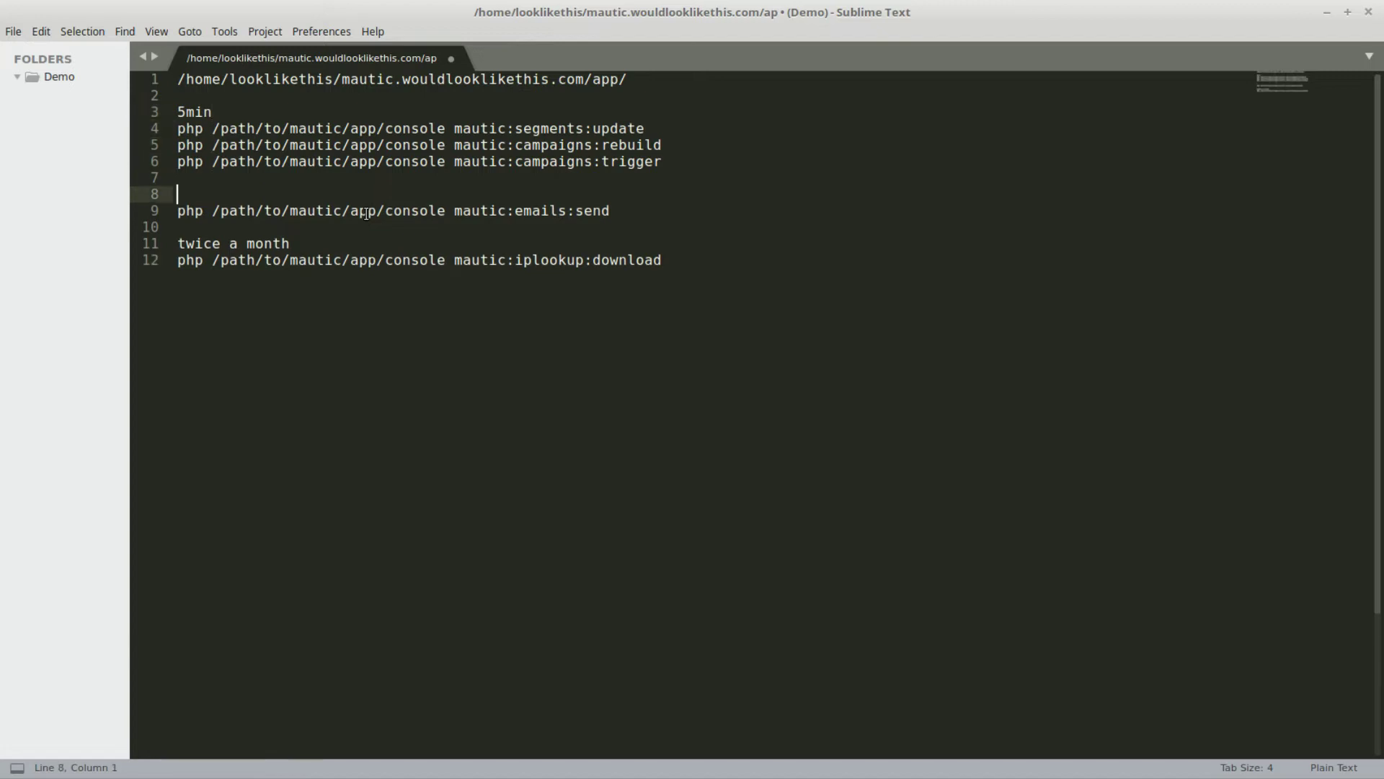
type("5min")
left_click_drag(385, 129, 213, 130)
key("ctrl+d")
key("ctrl+d")
key("ctrl+d")
key("ctrl+d")
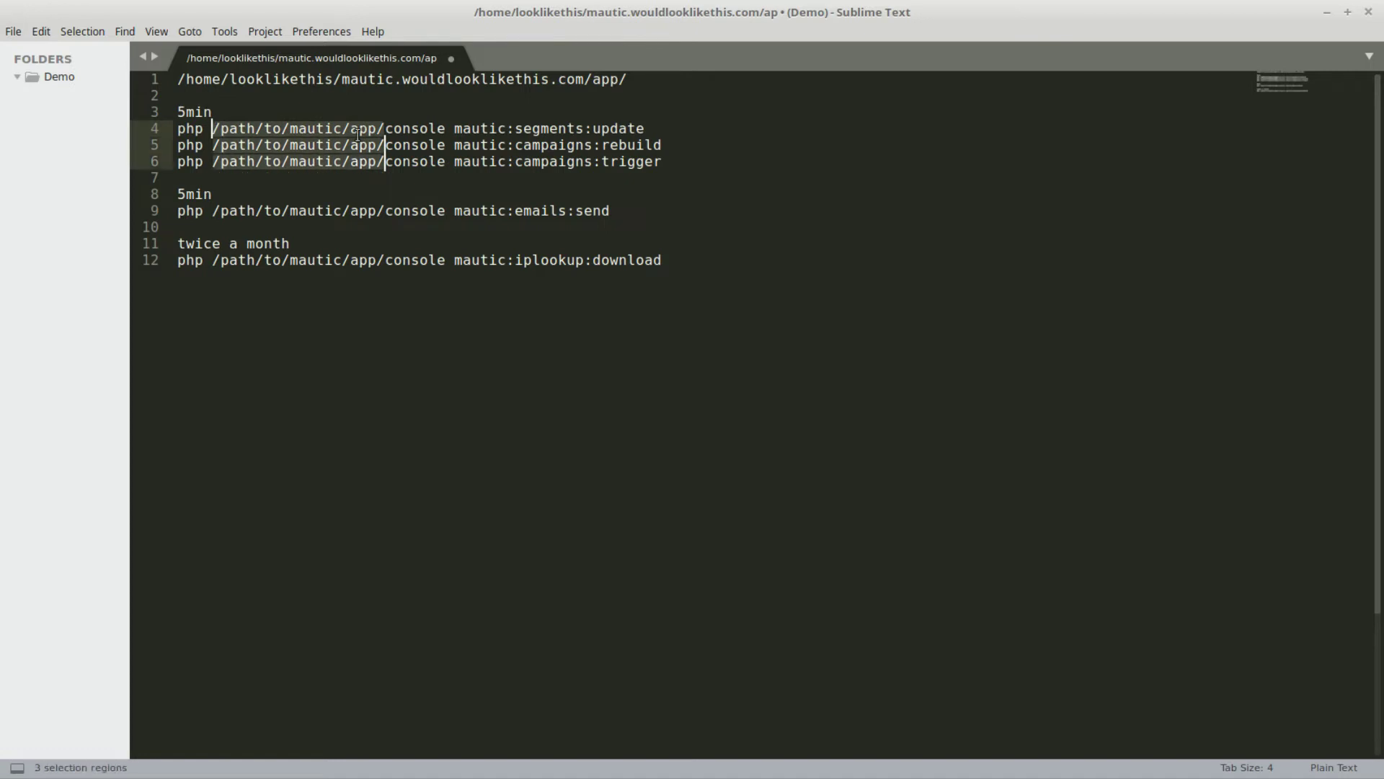
Step: Replace the placeholder /path/to/mautic/app/ in all five commands at once with the installation path copied from line 1
left_click(628, 80)
left_click_drag(629, 80, 175, 71)
key("ctrl+c")
left_click_drag(213, 130, 386, 134)
key("ctrl+d")
key("ctrl+d")
key("ctrl+d")
key("ctrl+d")
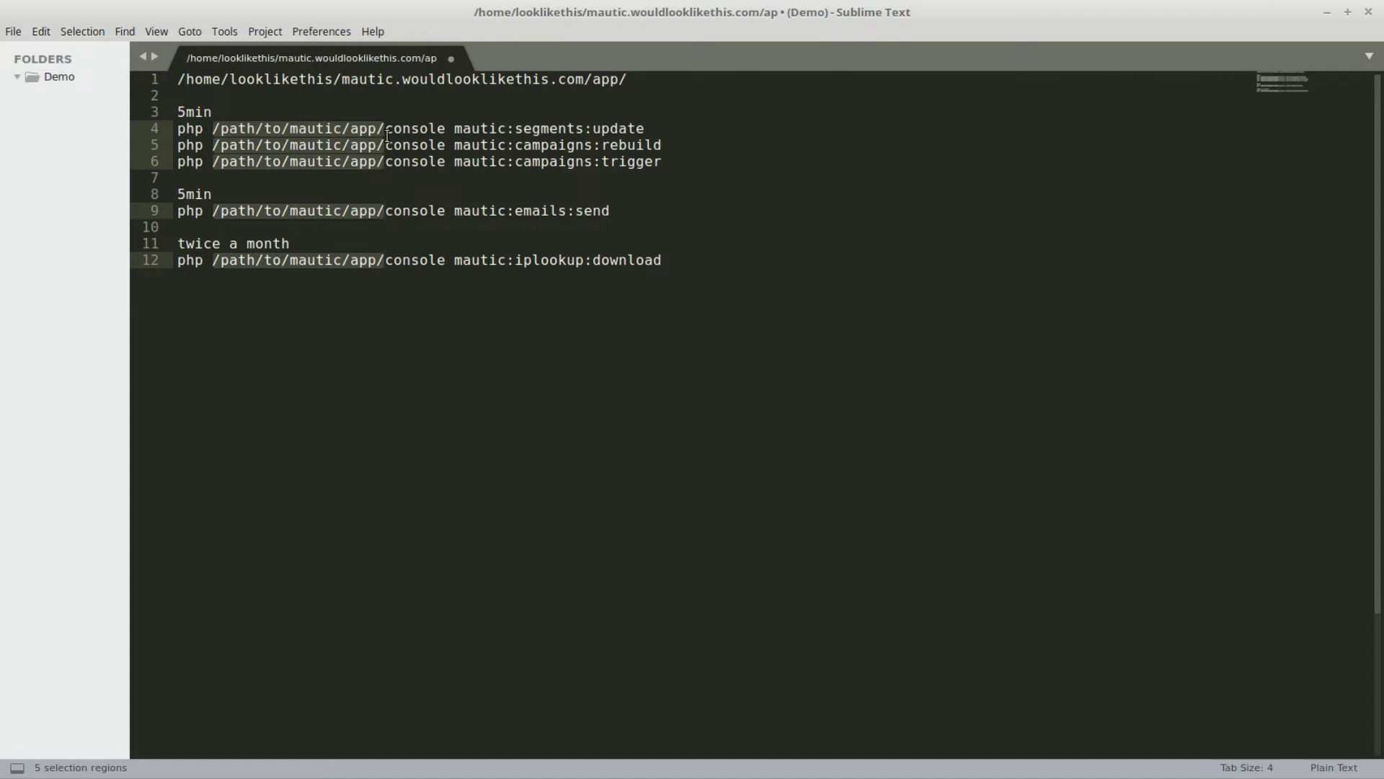
key("ctrl+v")
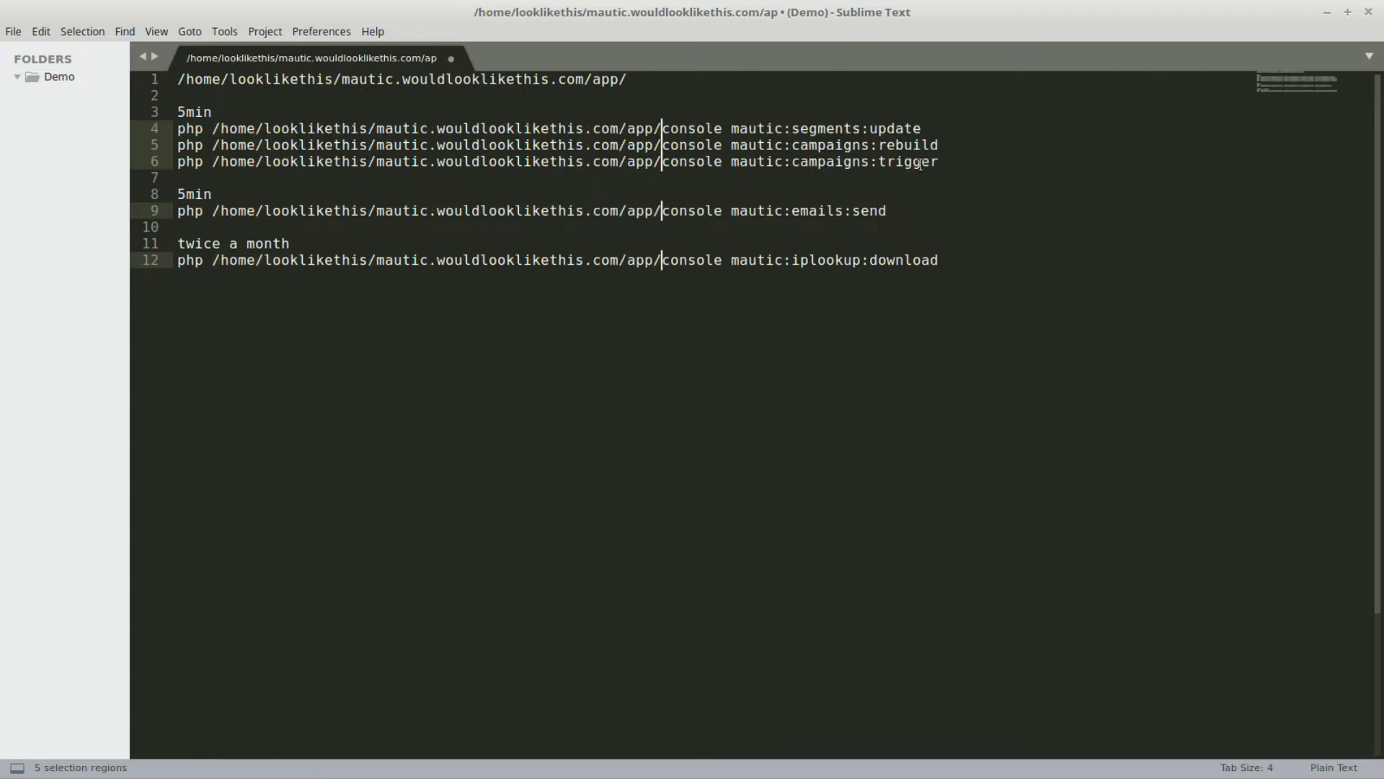
left_click(554, 418)
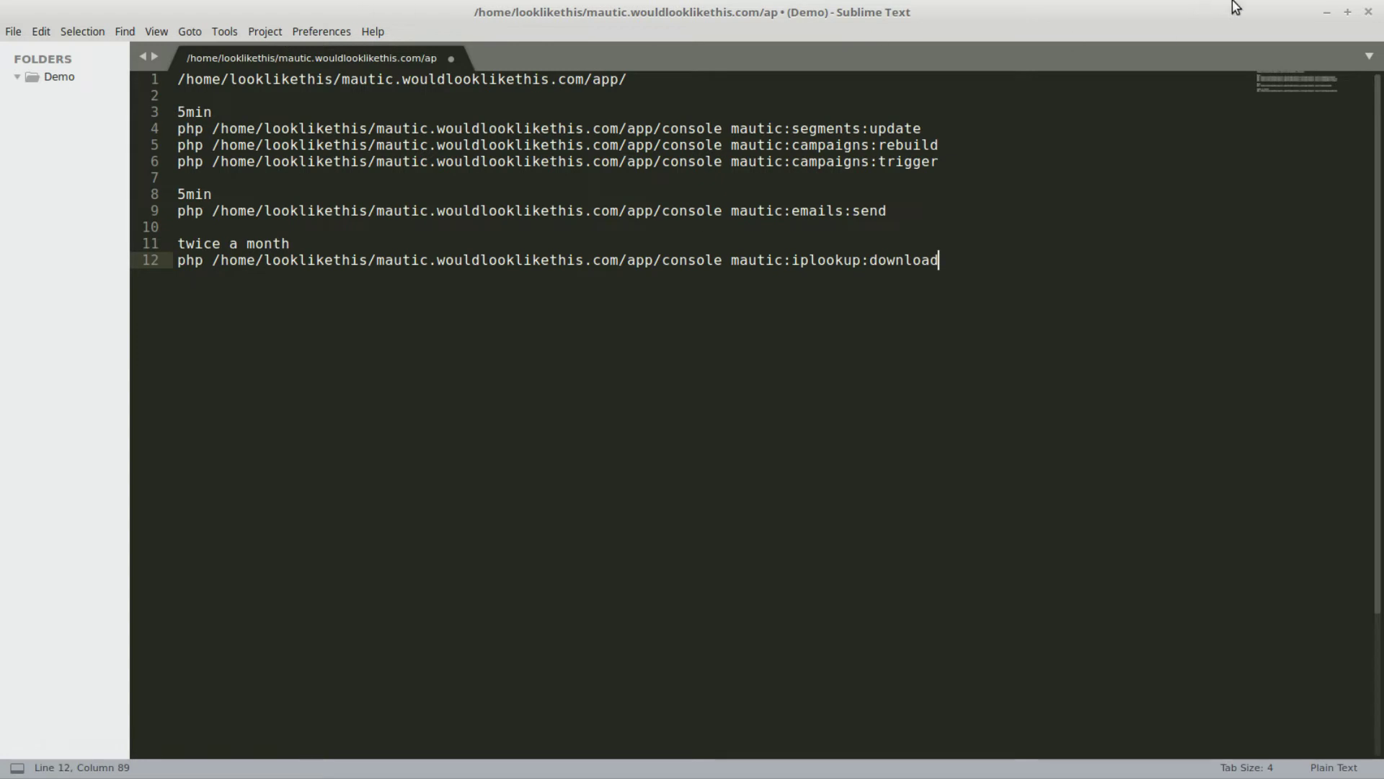
Step: Switch to cPanel in the browser and open its Cron Jobs page from the Advanced section
left_click(1327, 13)
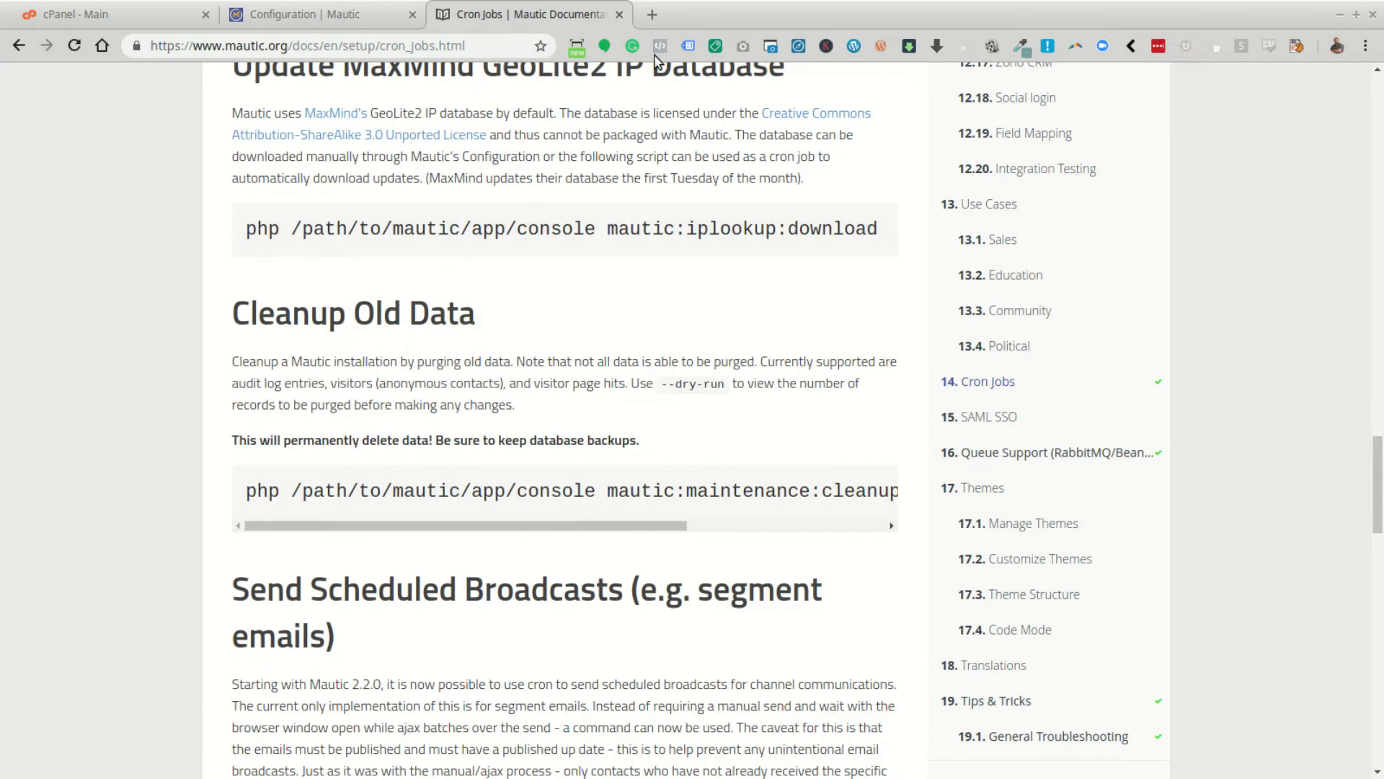
left_click(121, 15)
scroll(373, 374, "down", 2)
scroll(371, 369, "down", 15)
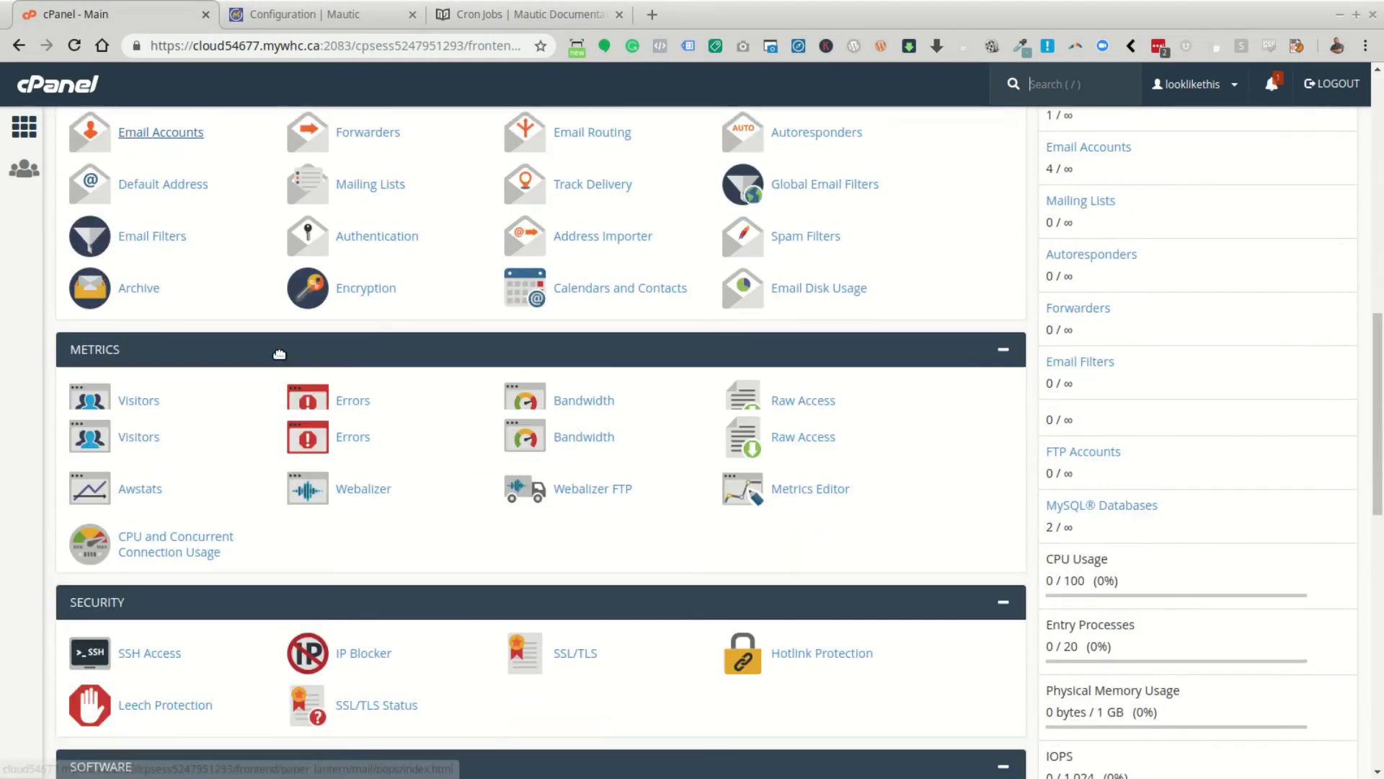
scroll(250, 372, "down", 3)
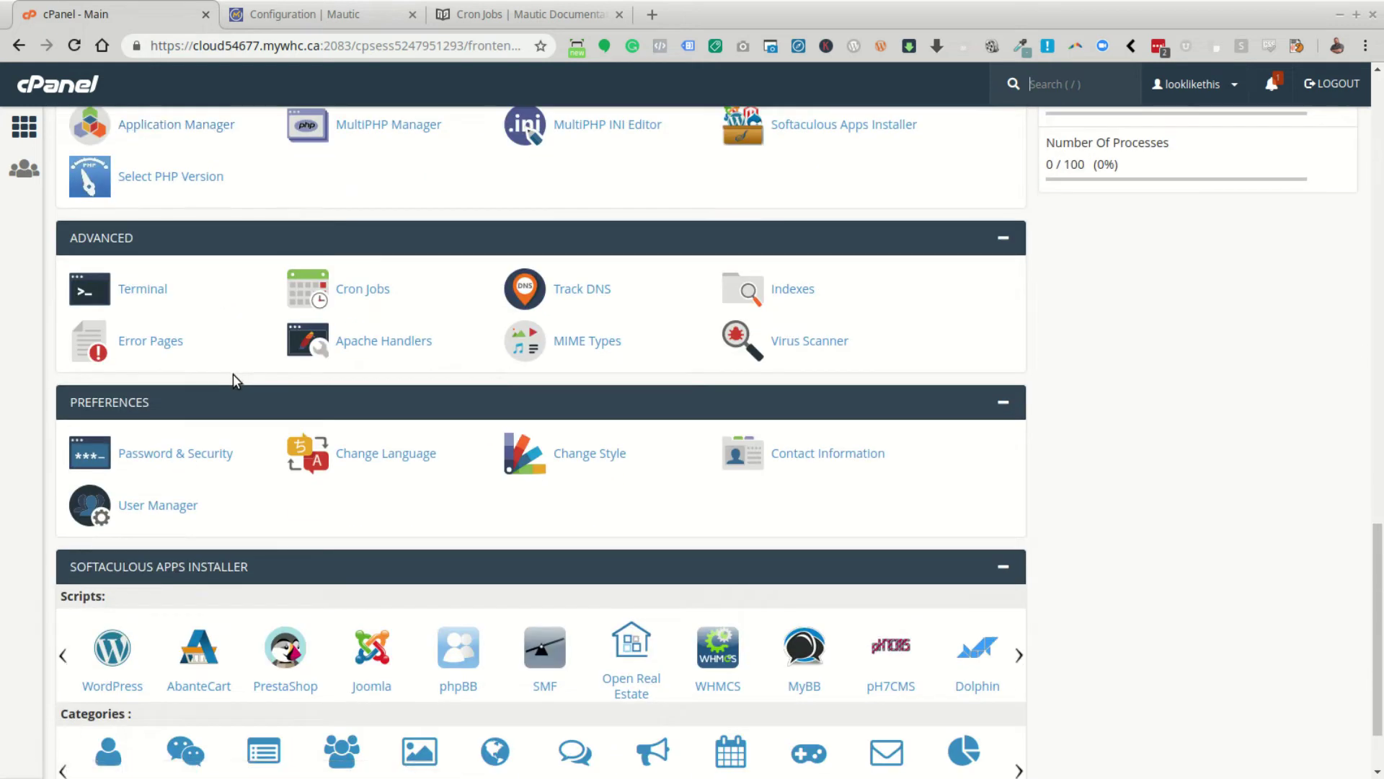
scroll(232, 379, "down", 2)
scroll(238, 393, "up", 2)
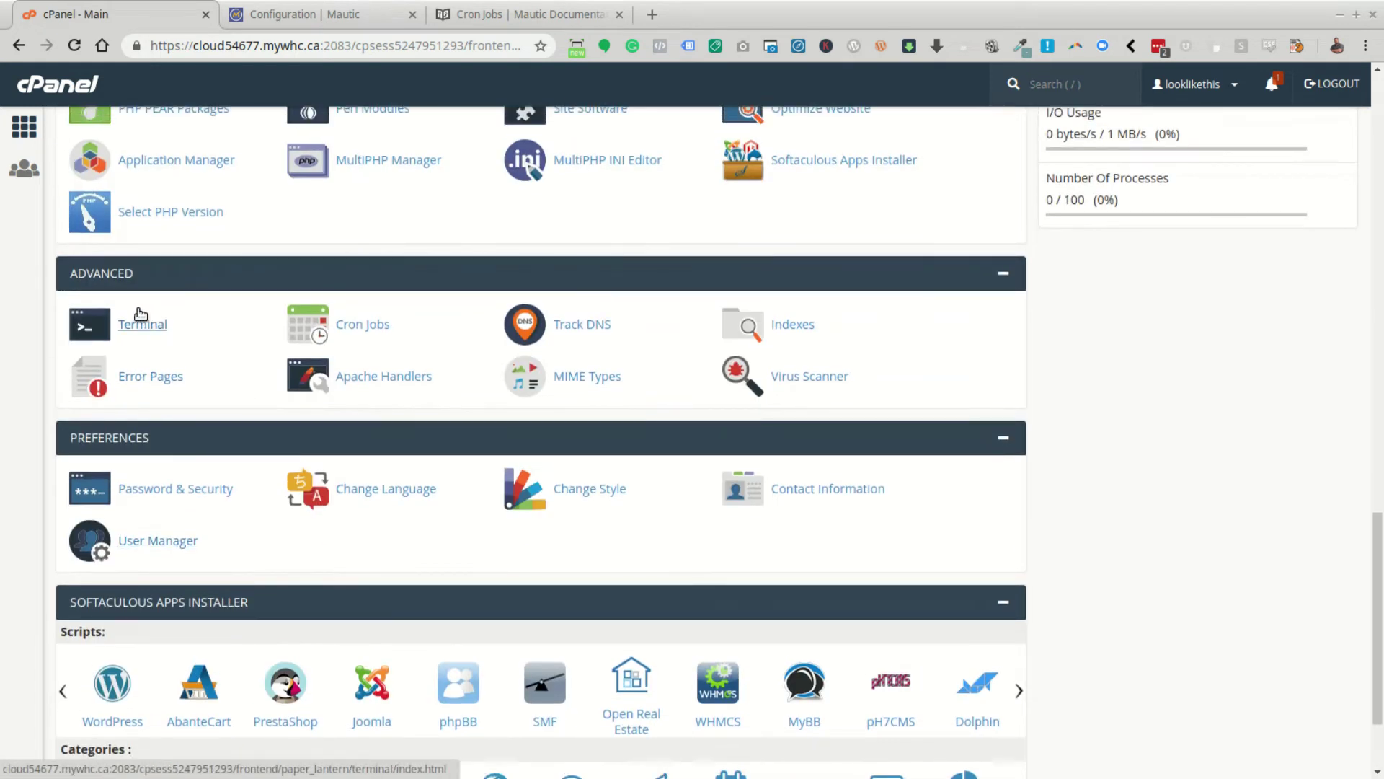
left_click(345, 332)
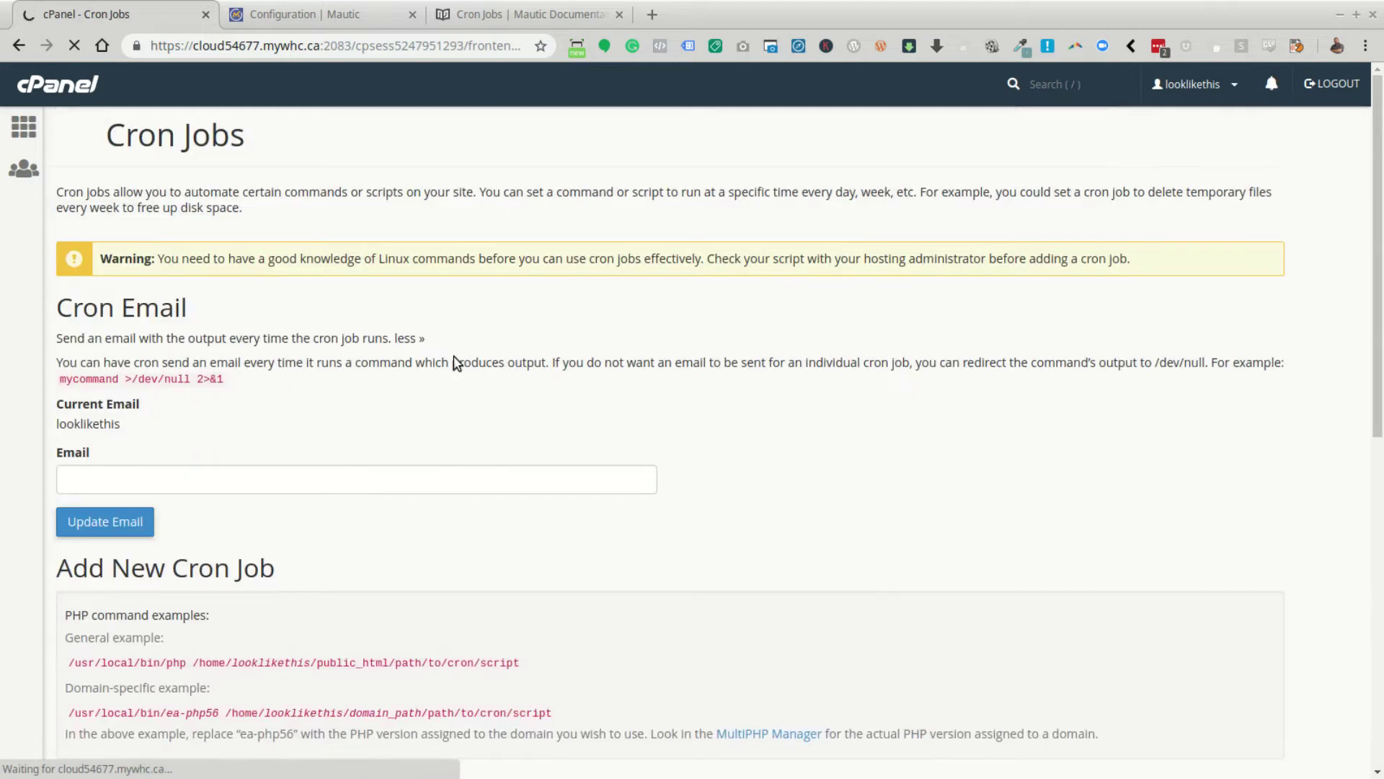
Step: Examine the Cron Email section's >/dev/null 2>&1 example for suppressing a cron job's e-mail output
scroll(228, 336, "down", 2)
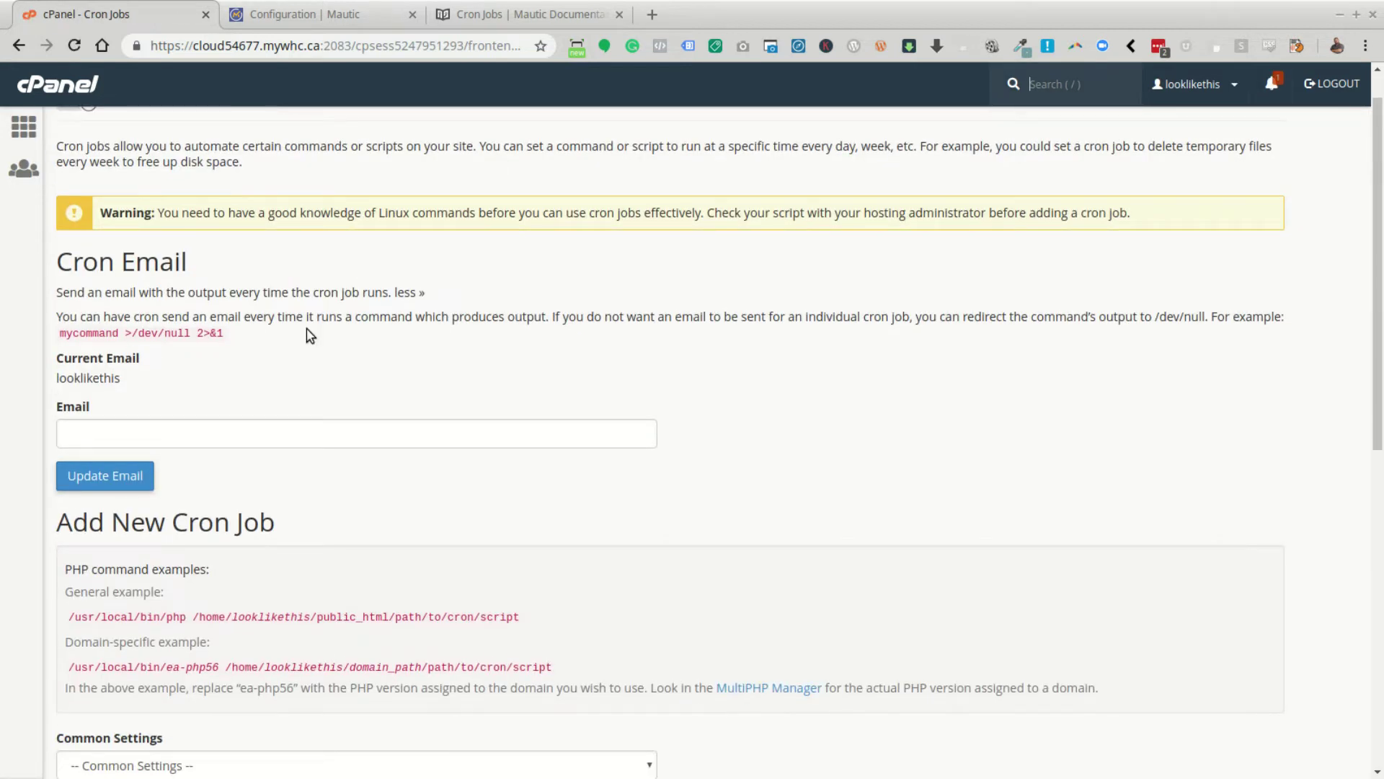
left_click_drag(228, 242, 124, 243)
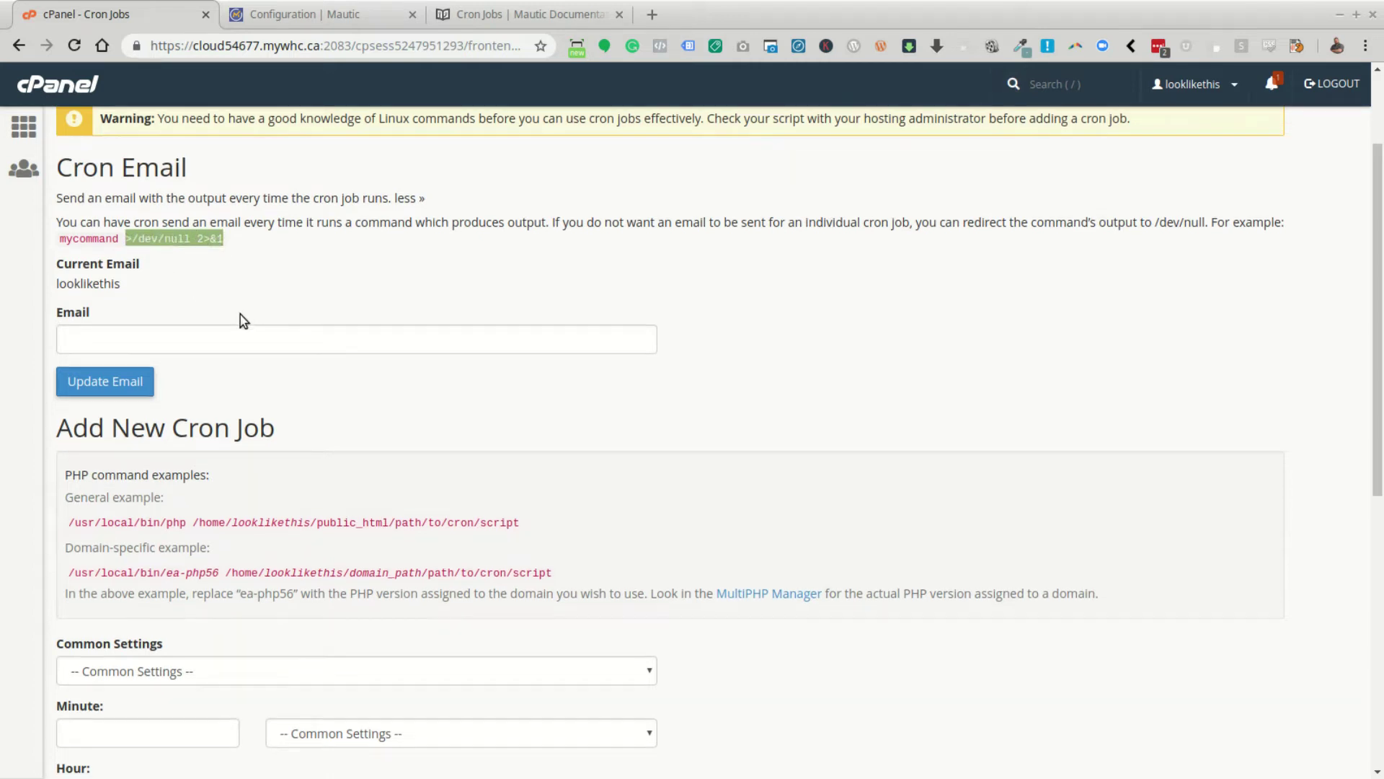
scroll(240, 314, "down", 1)
left_click(181, 311)
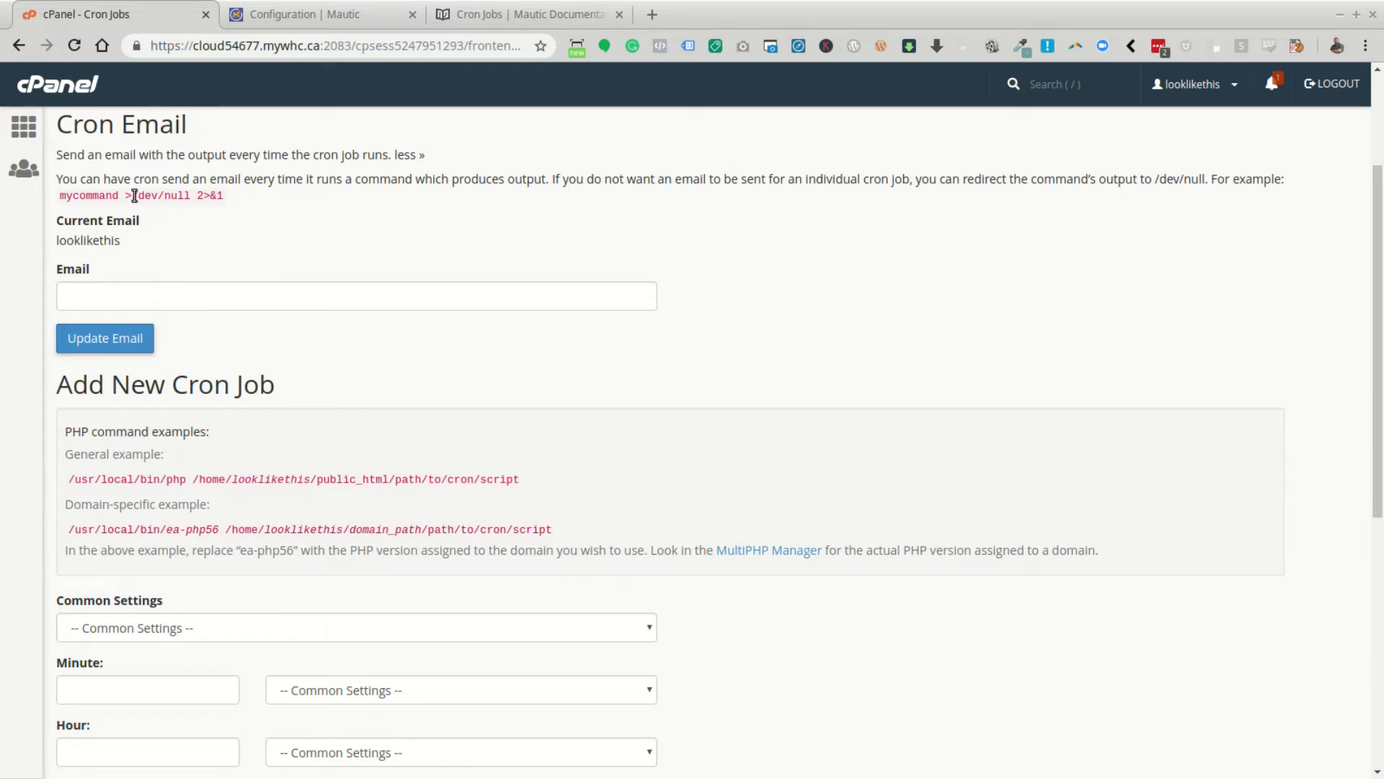
left_click_drag(126, 195, 223, 196)
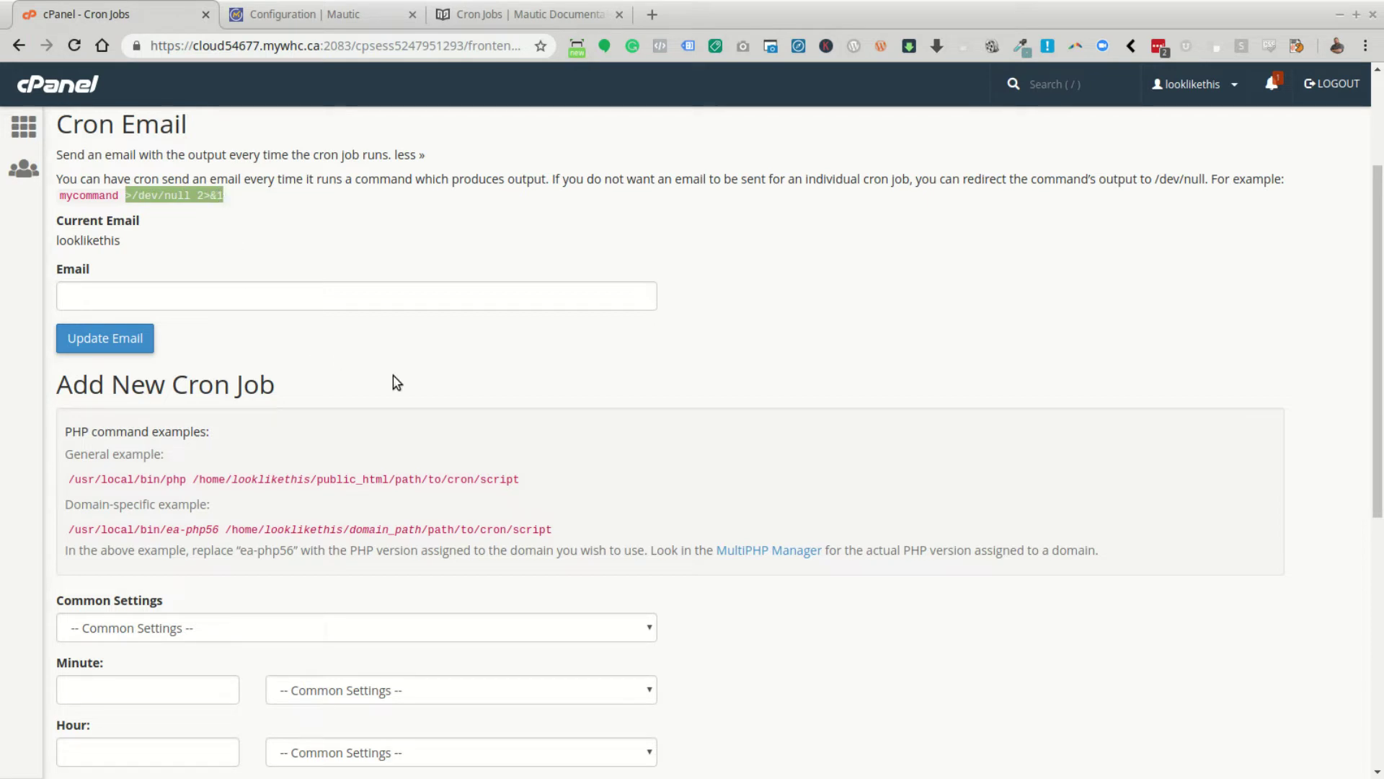
left_click(342, 510)
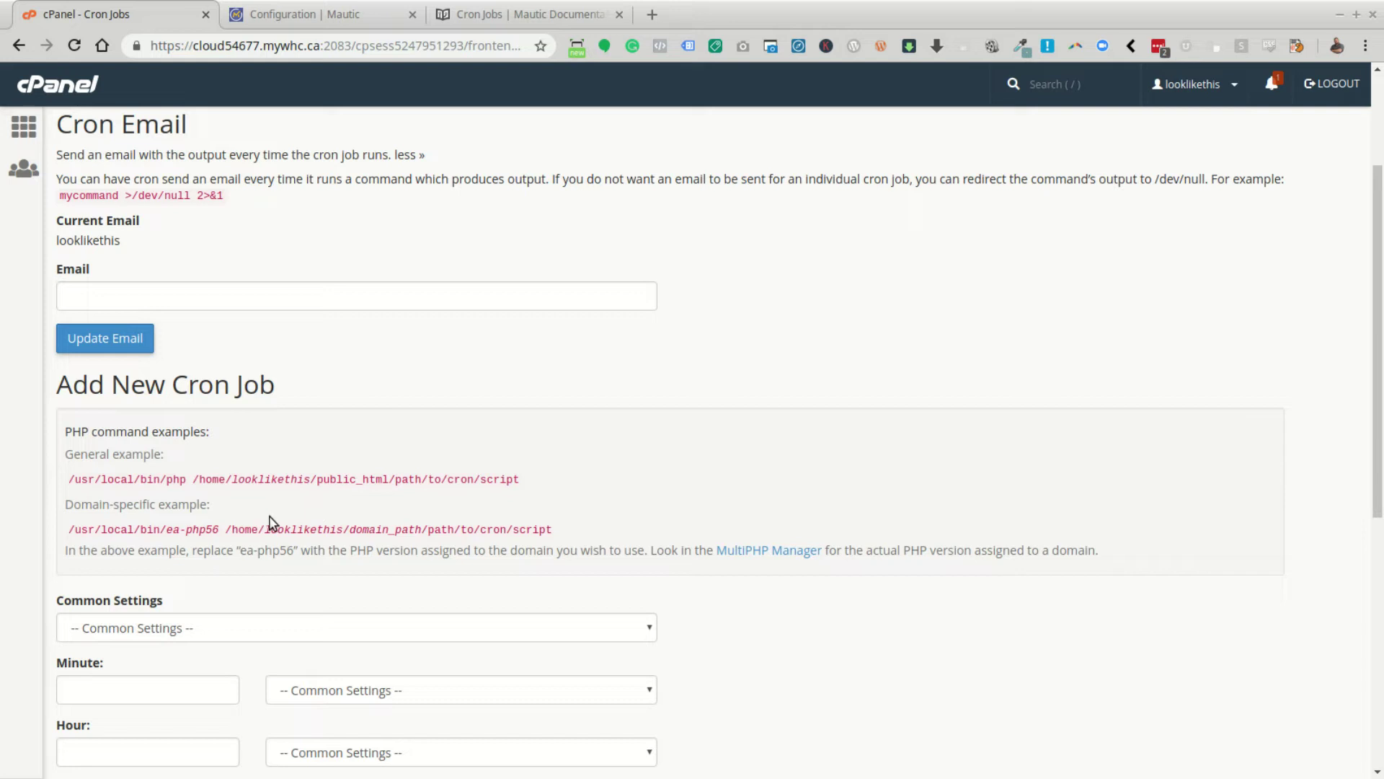
Step: Copy the PHP path /usr/local/bin/php from the general example under Add New Cron Job
left_click_drag(179, 480, 83, 476)
left_click(222, 478)
left_click_drag(186, 478, 72, 476)
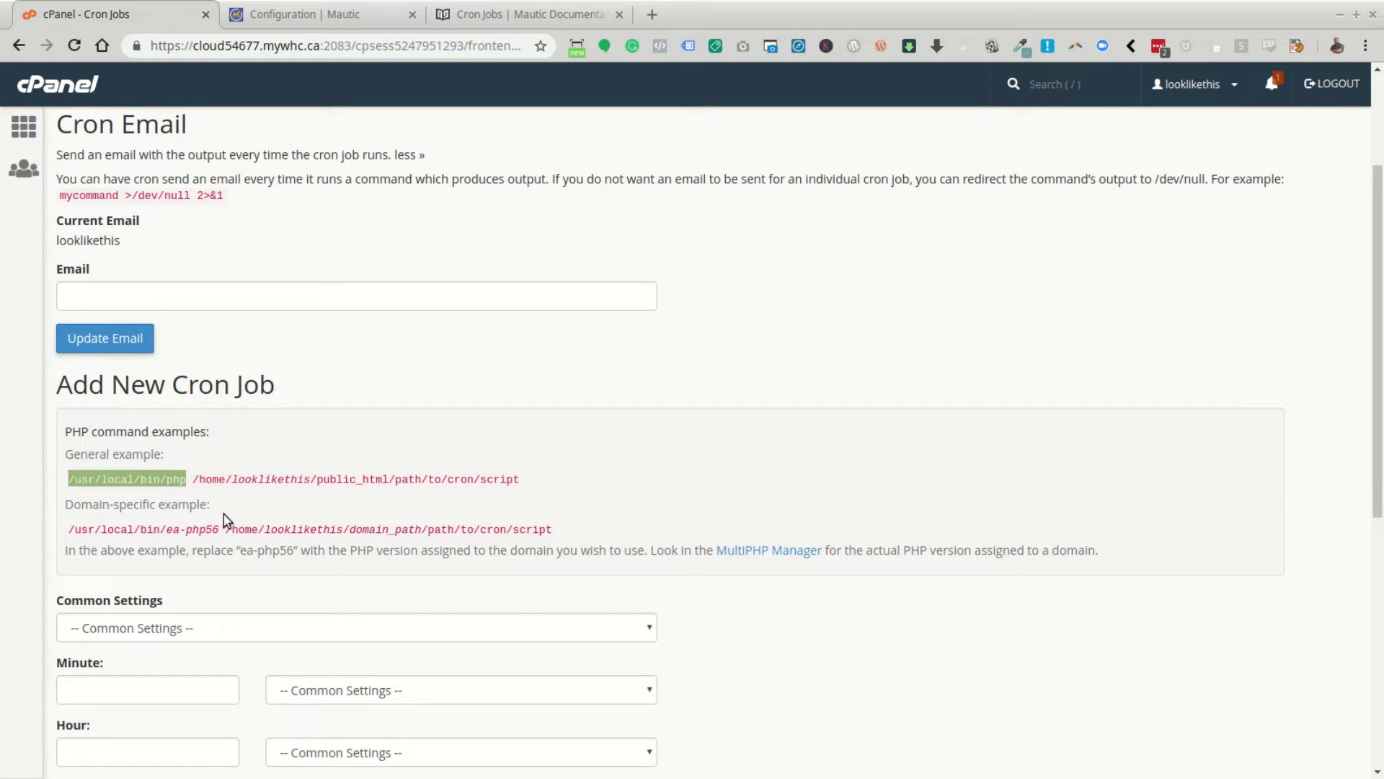
right_click(172, 481)
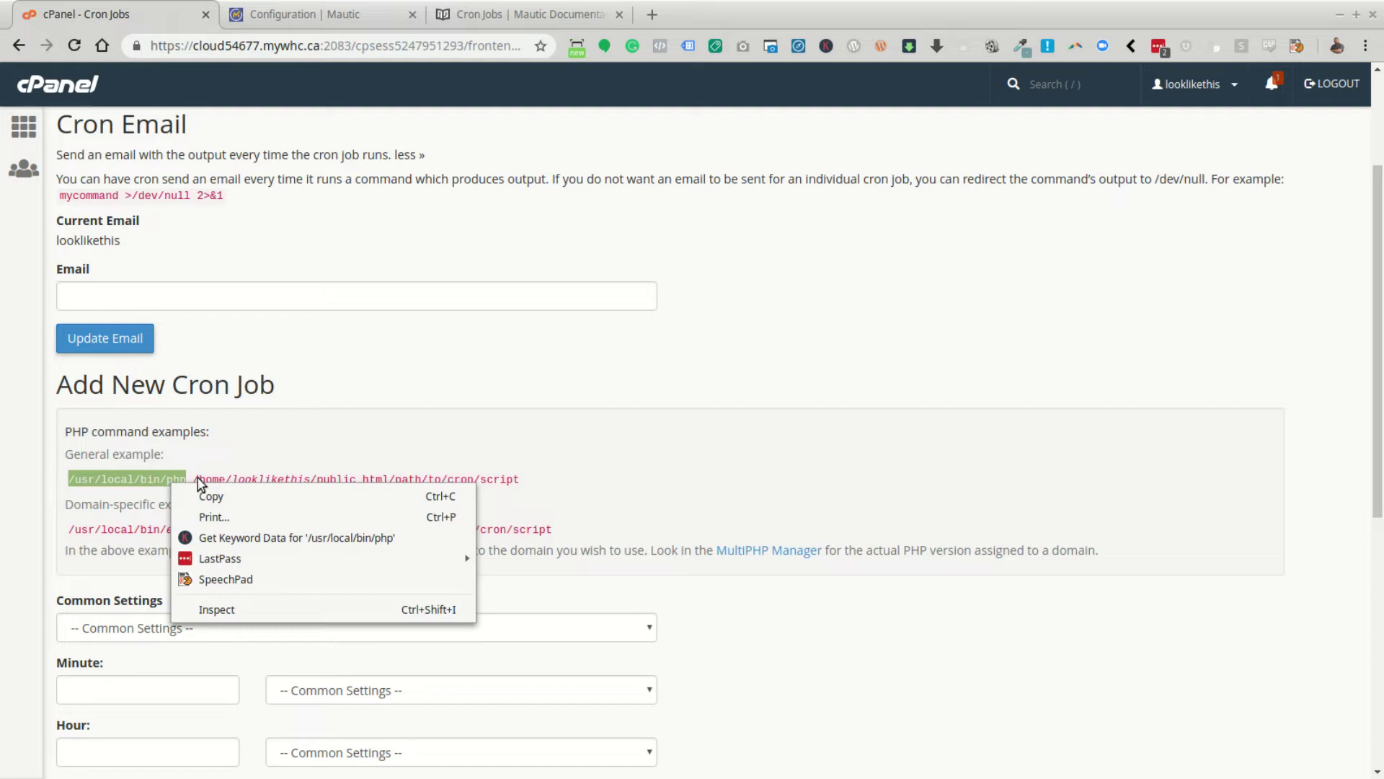
left_click(220, 487)
Step: Go back to the cPanel main page, open Terminal from the Advanced section and accept its caution warning
left_click(24, 127)
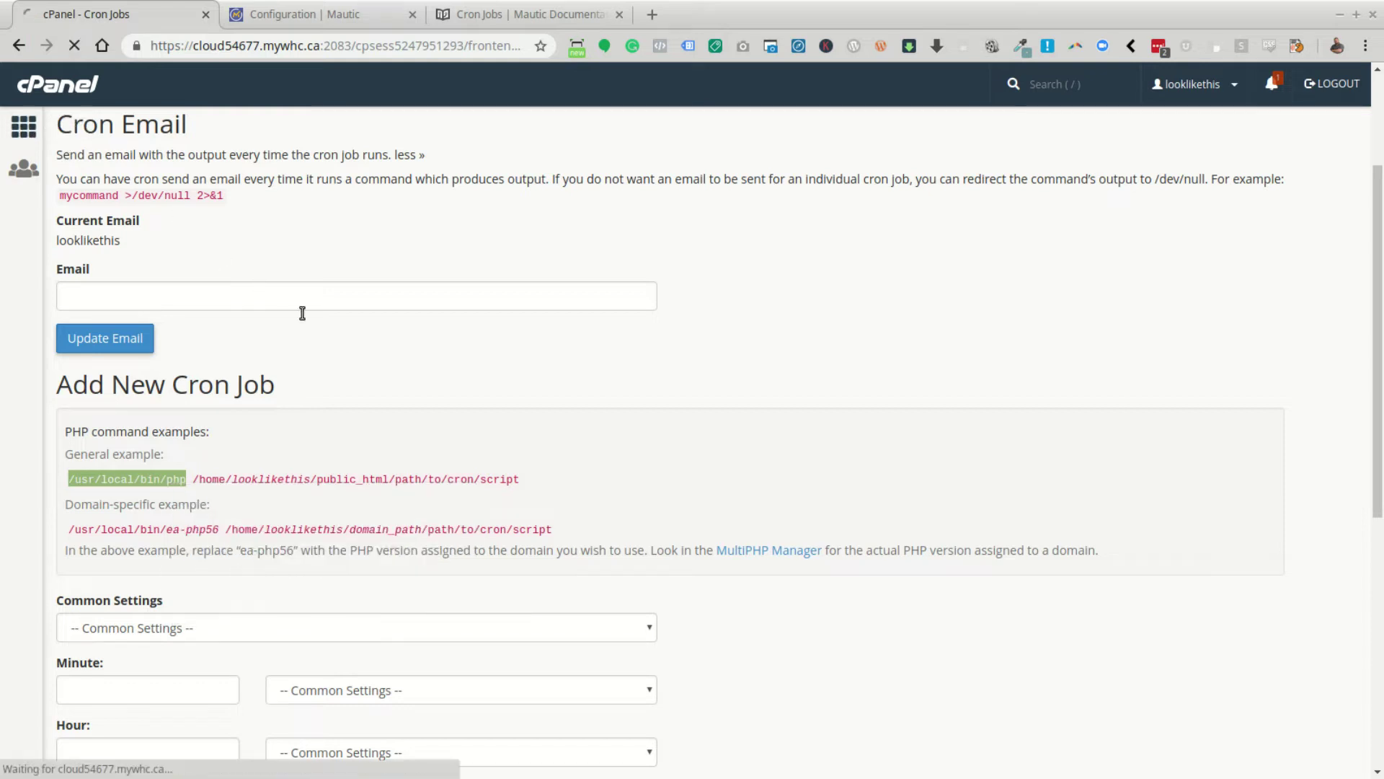
scroll(251, 418, "down", 18)
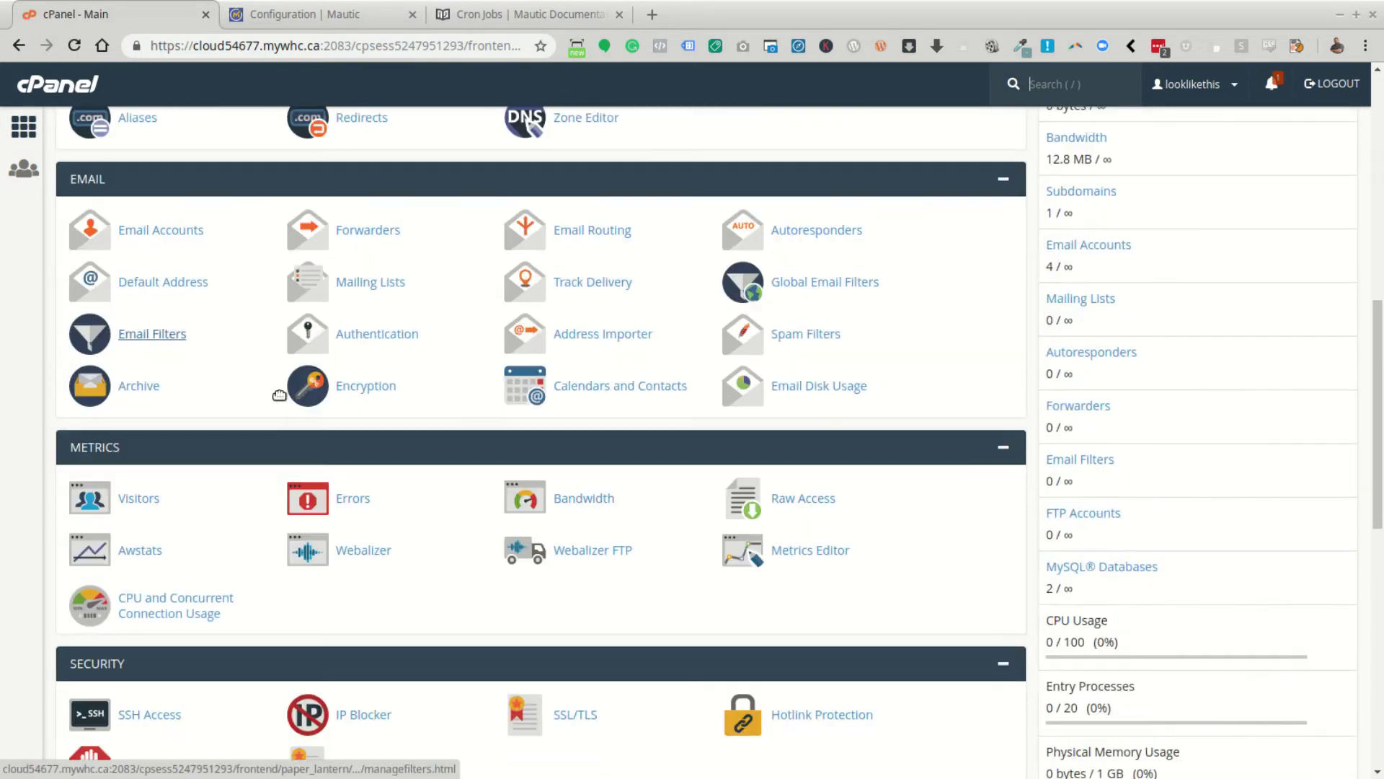
scroll(251, 418, "down", 1)
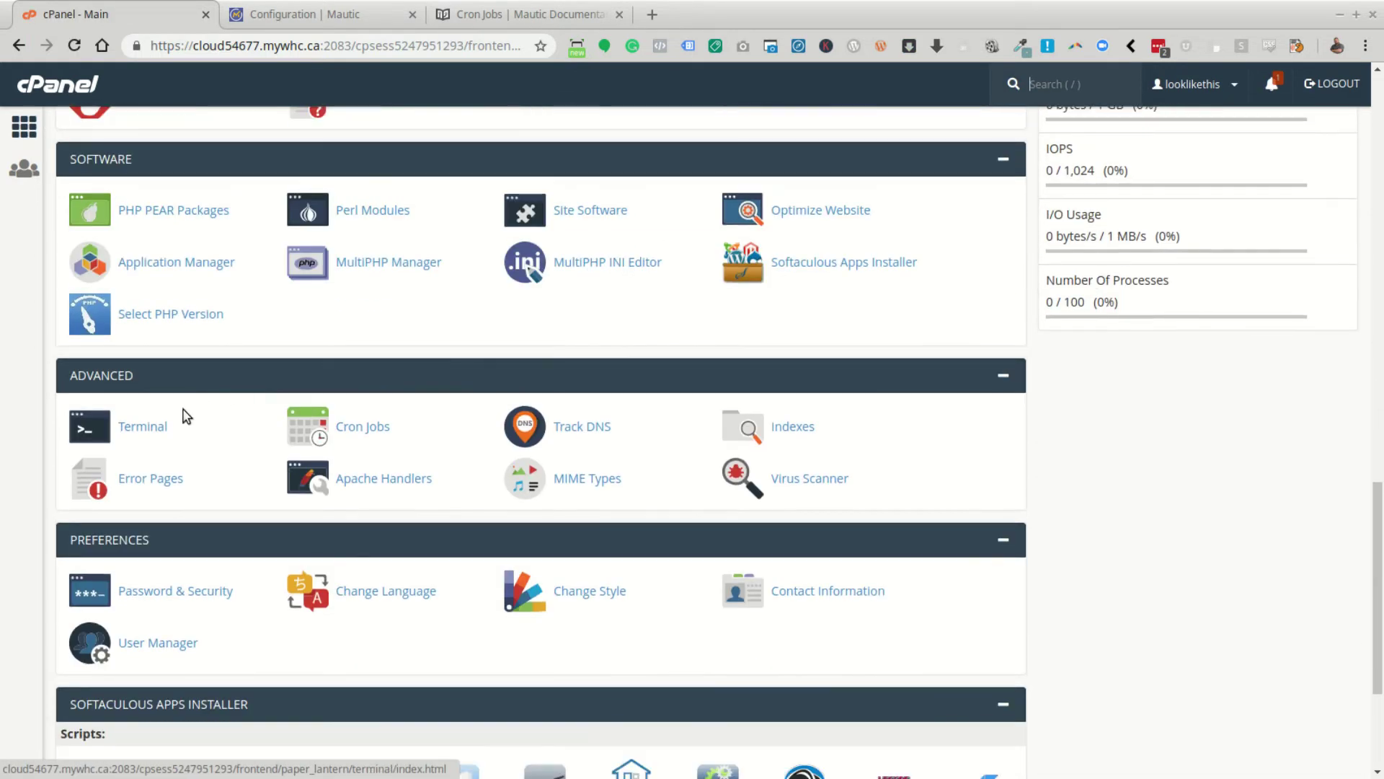
left_click(142, 428)
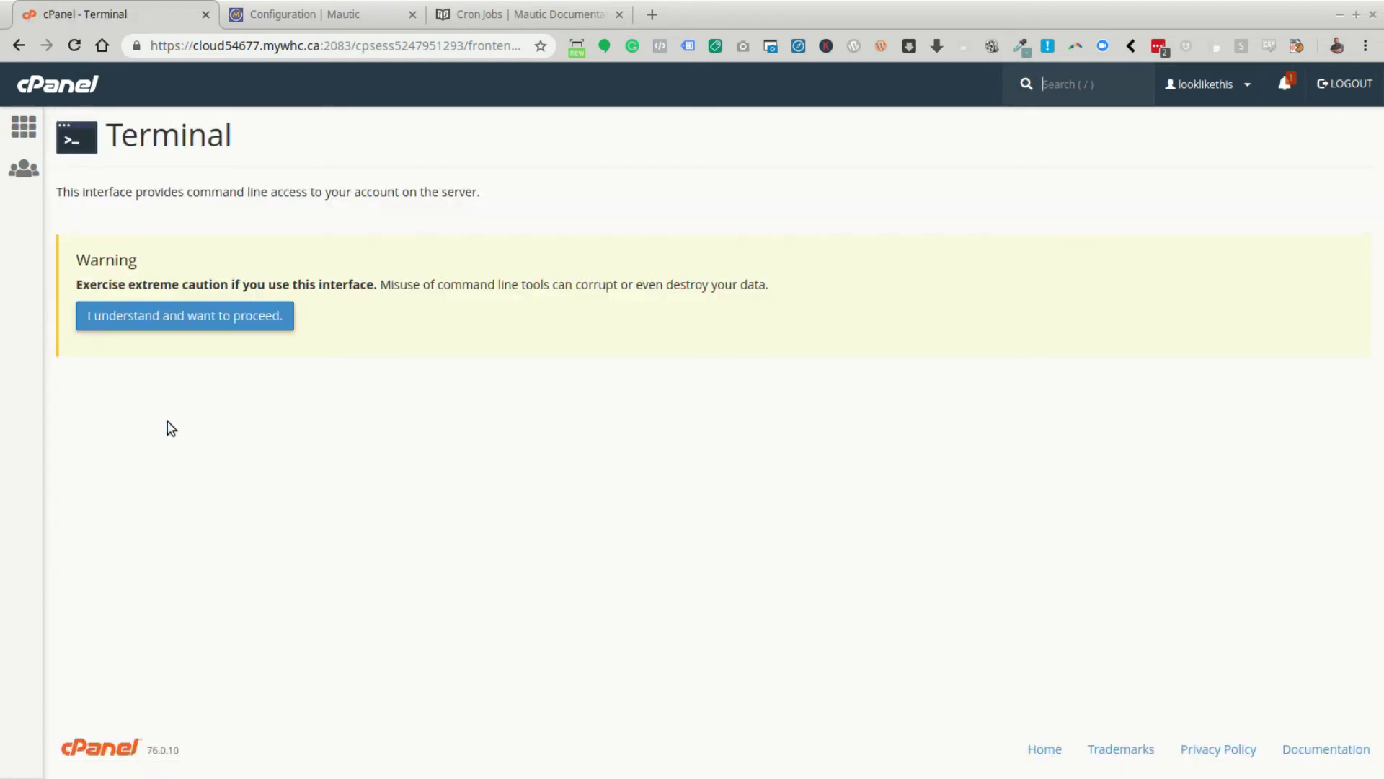
left_click(144, 315)
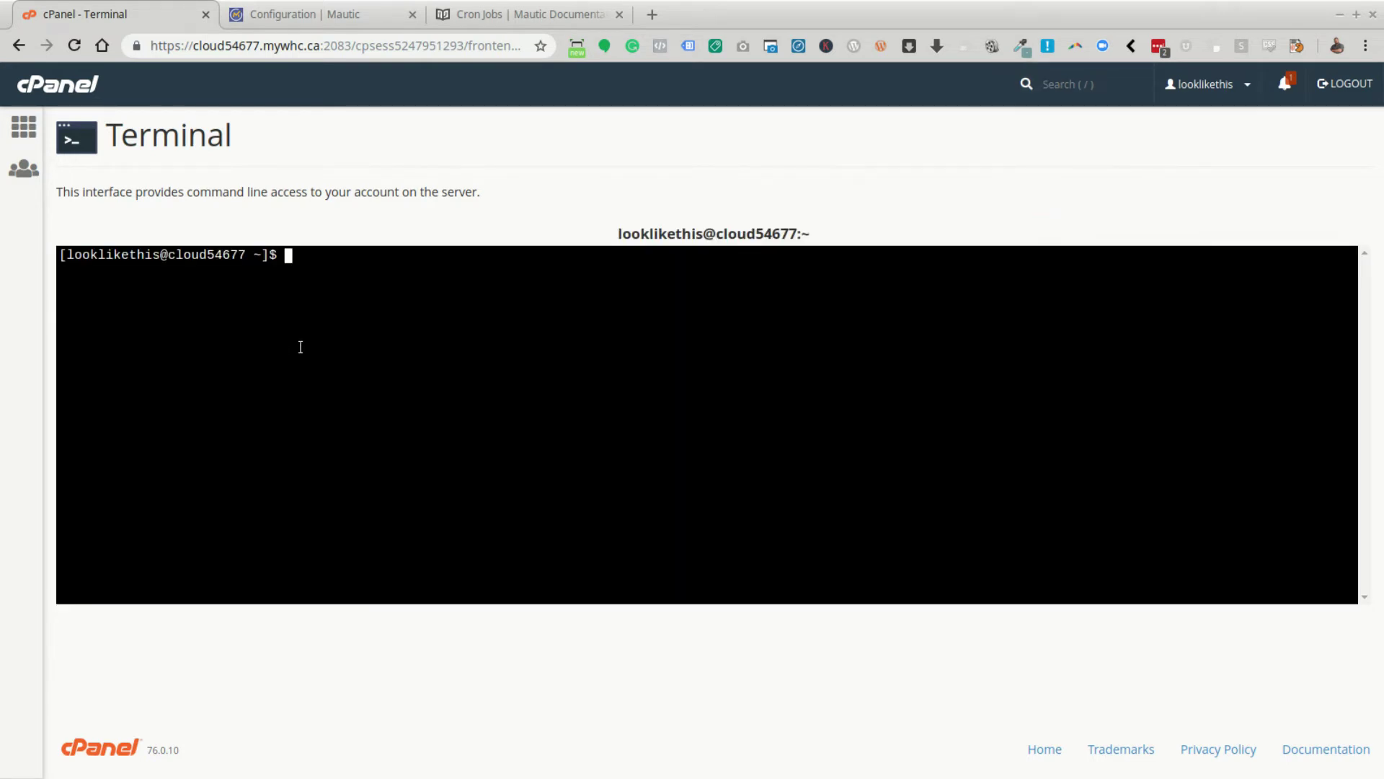
Step: Run /usr/local/bin/php --version in the terminal to check the PHP version, and return to the cPanel main page
key("ctrl+v")
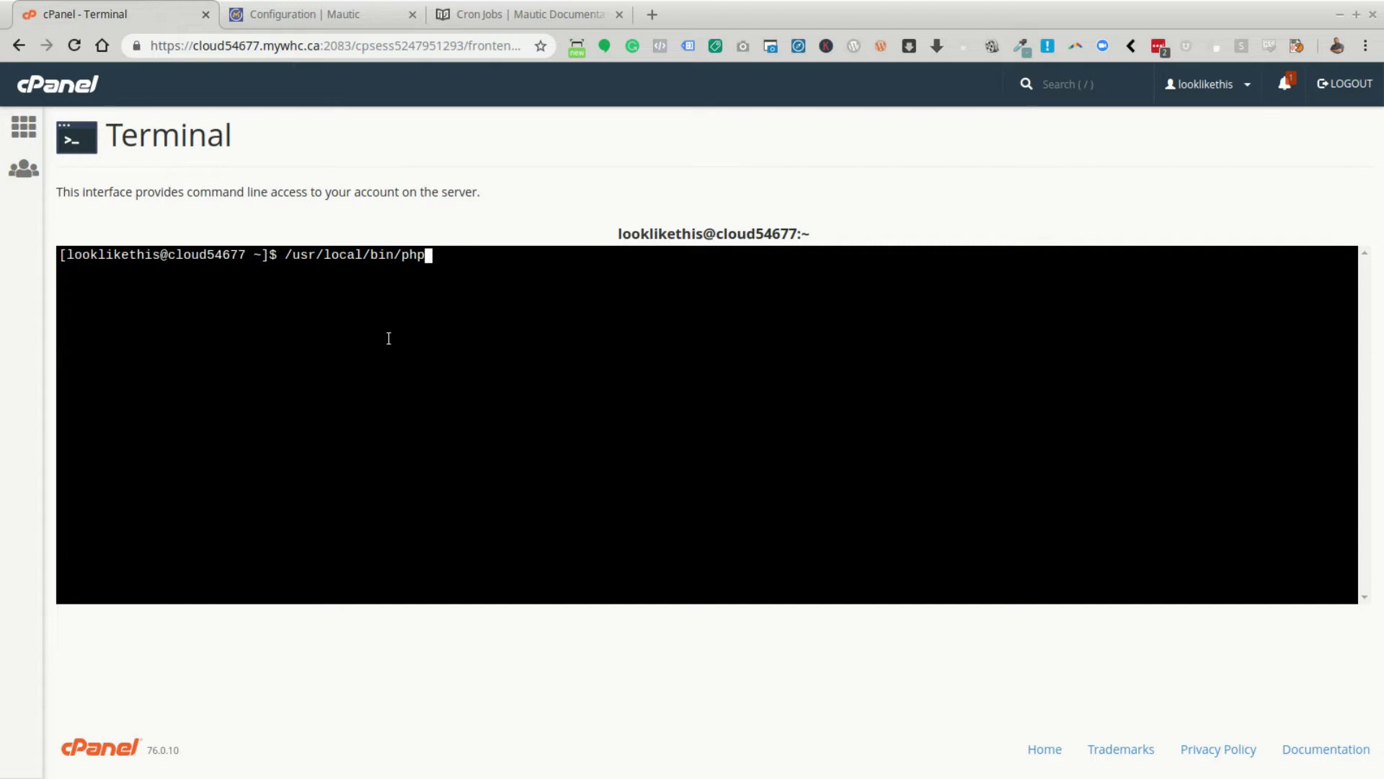
type("--version")
key("Return")
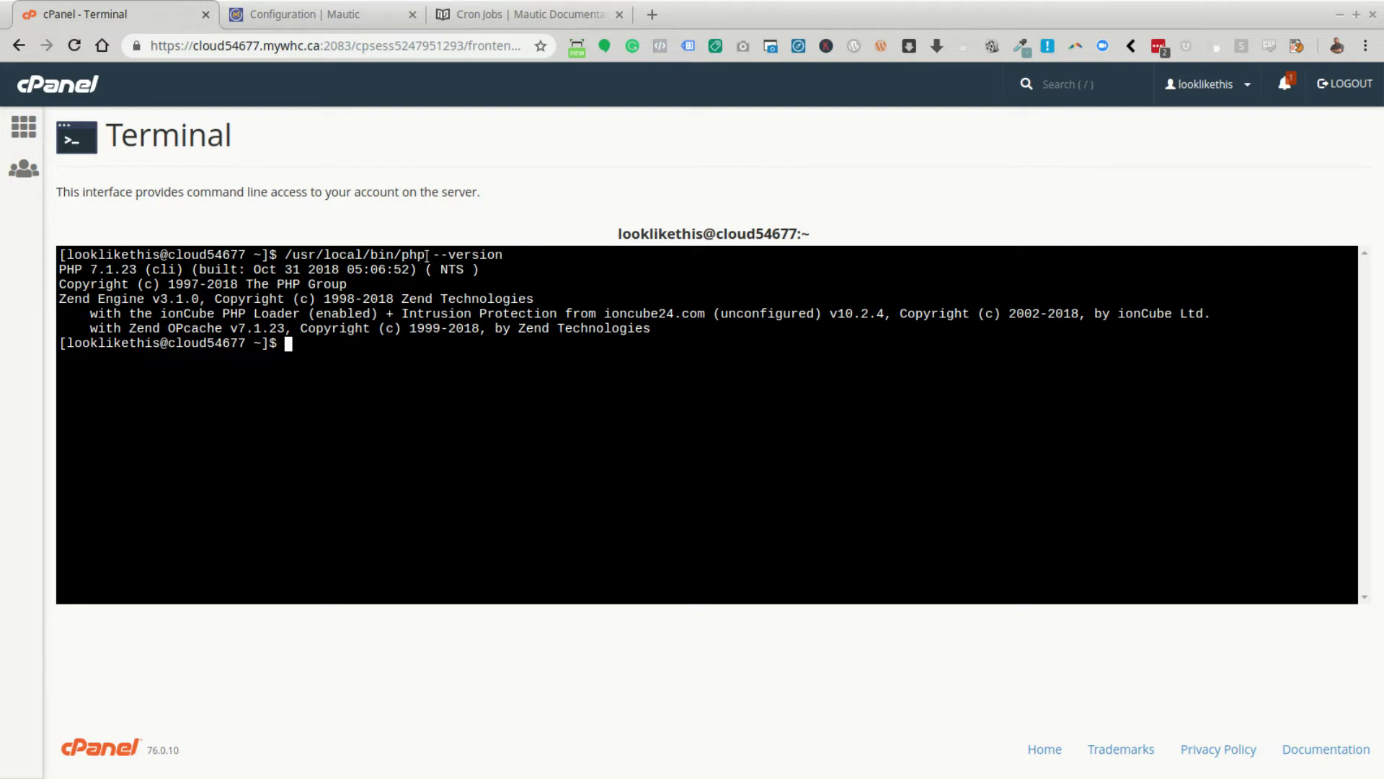
left_click_drag(426, 256, 60, 255)
left_click(328, 253)
left_click(24, 127)
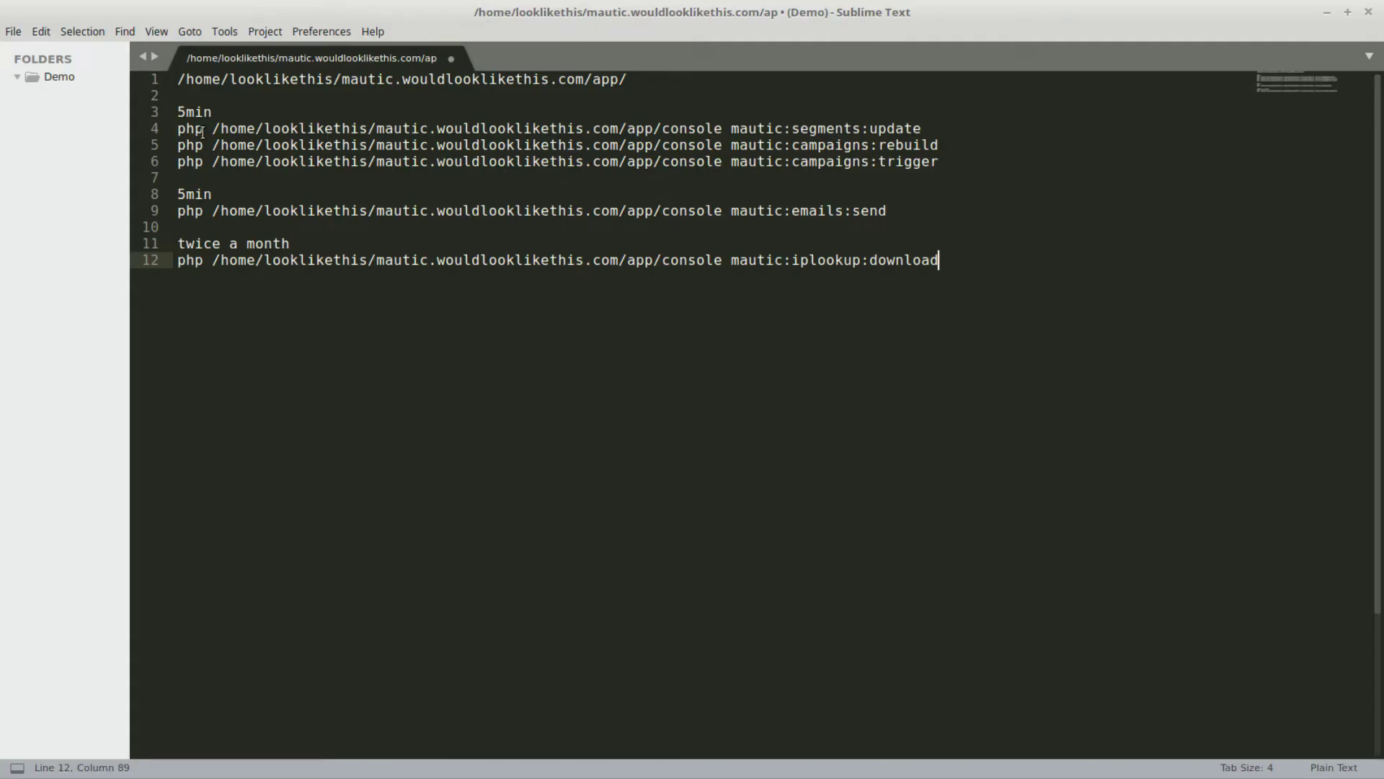
Step: In Sublime Text, replace the leading php in all five commands at once with the copied path /usr/local/bin/php
left_click_drag(204, 128, 167, 132)
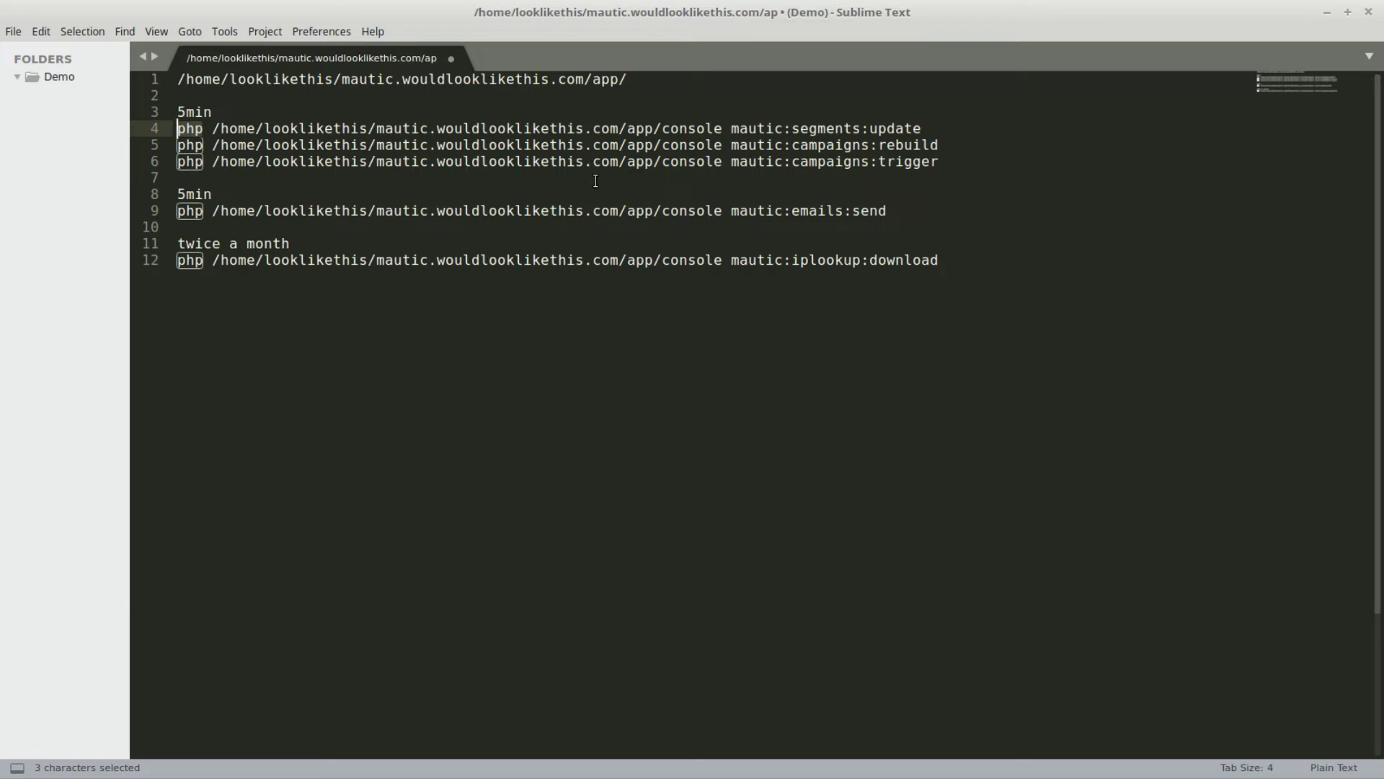
key("ctrl+d")
key("ctrl+d")
key("ctrl+d")
key("ctrl+d")
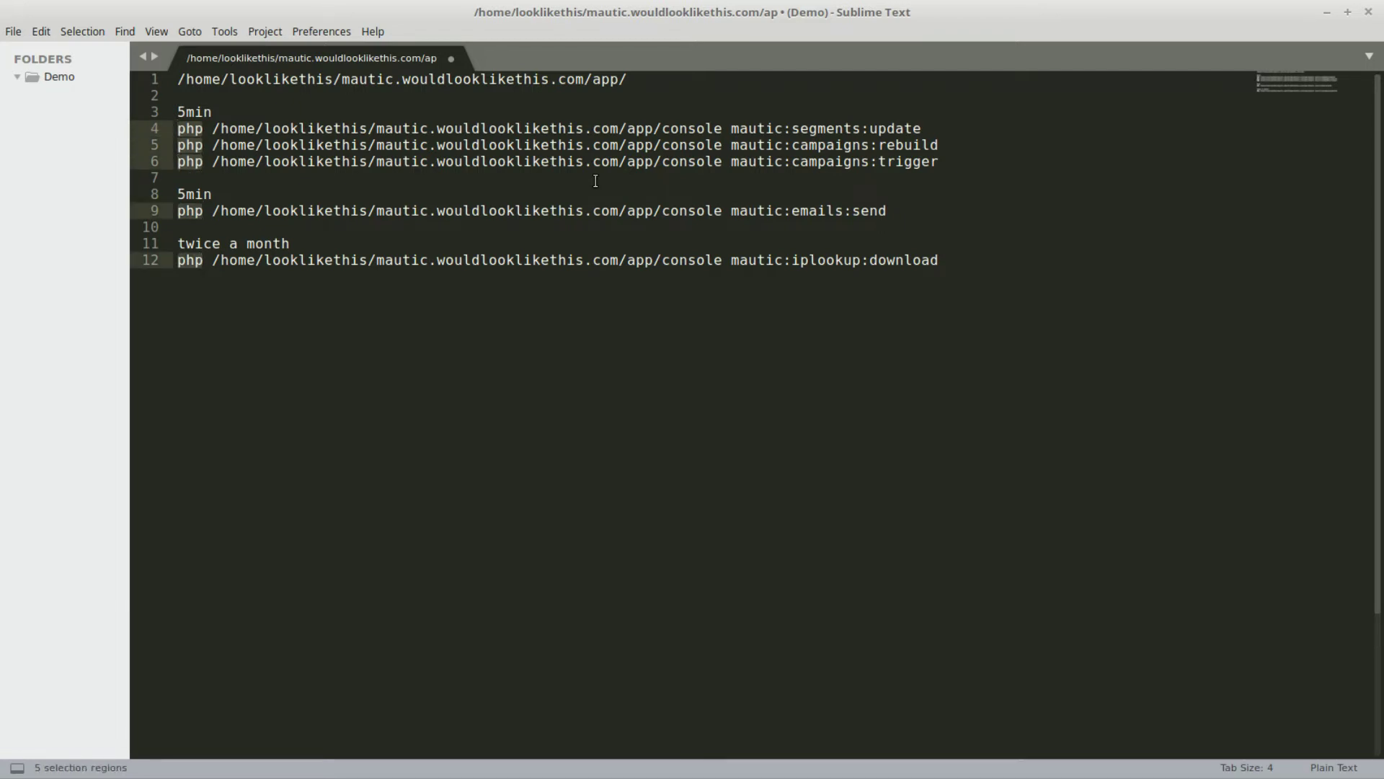
key("ctrl+v")
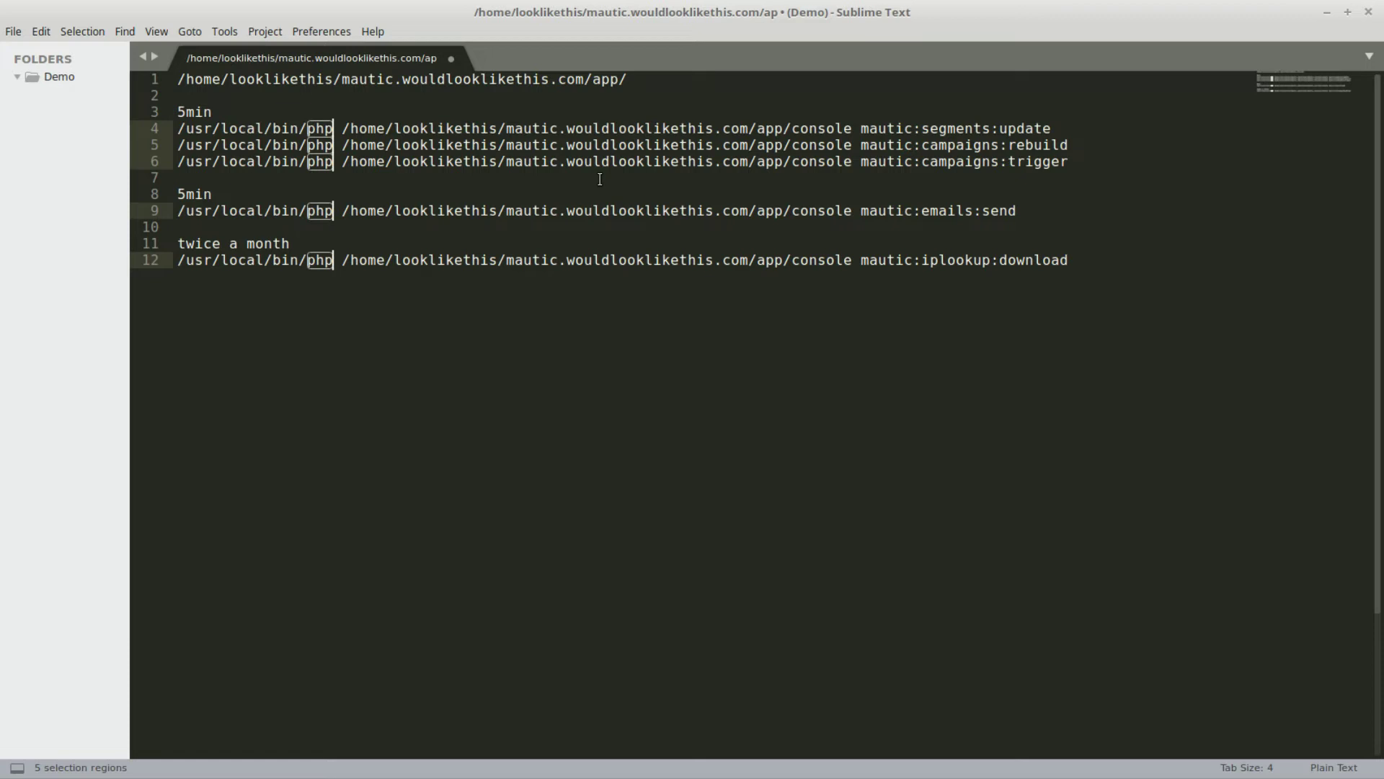
left_click(600, 179)
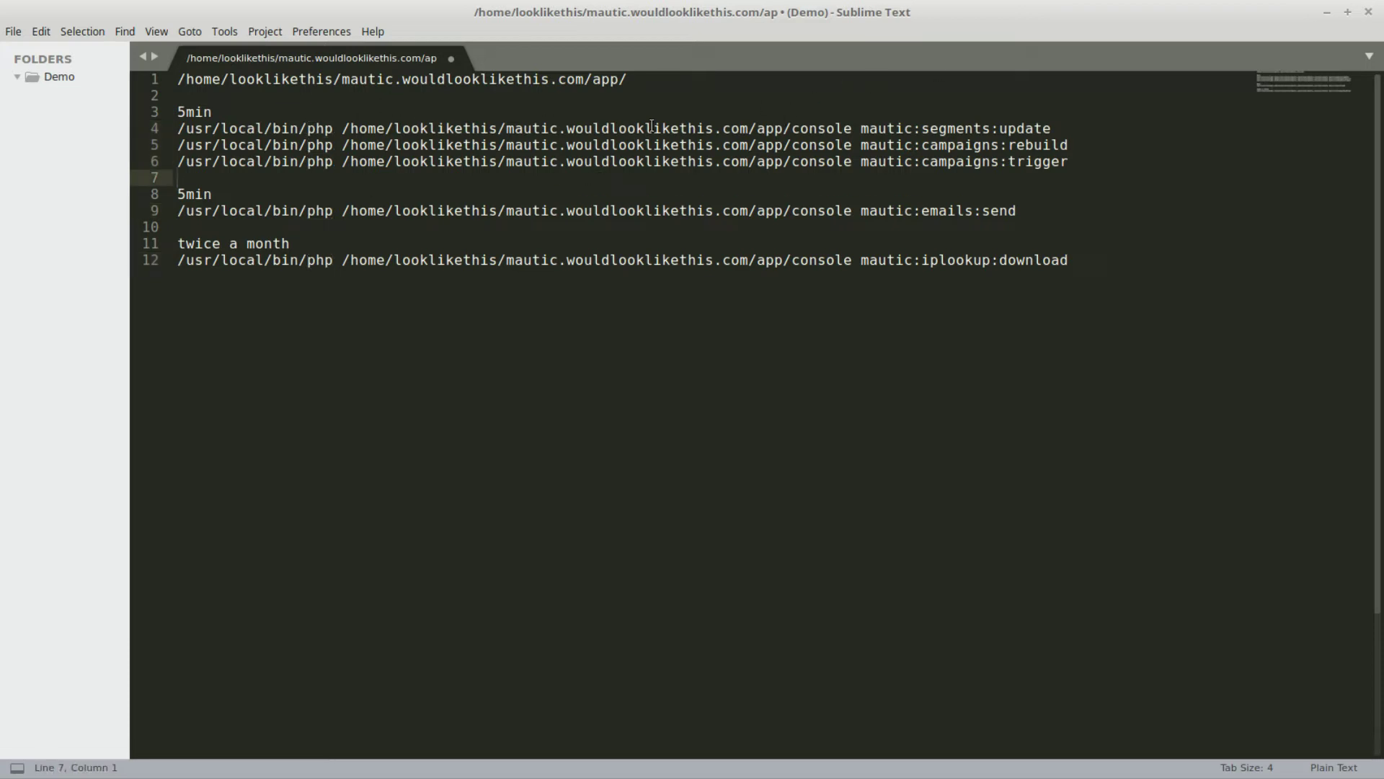
Step: Switch back to cPanel in the browser and open the Cron Jobs page from the Advanced section
left_click(1329, 14)
scroll(447, 332, "down", 5)
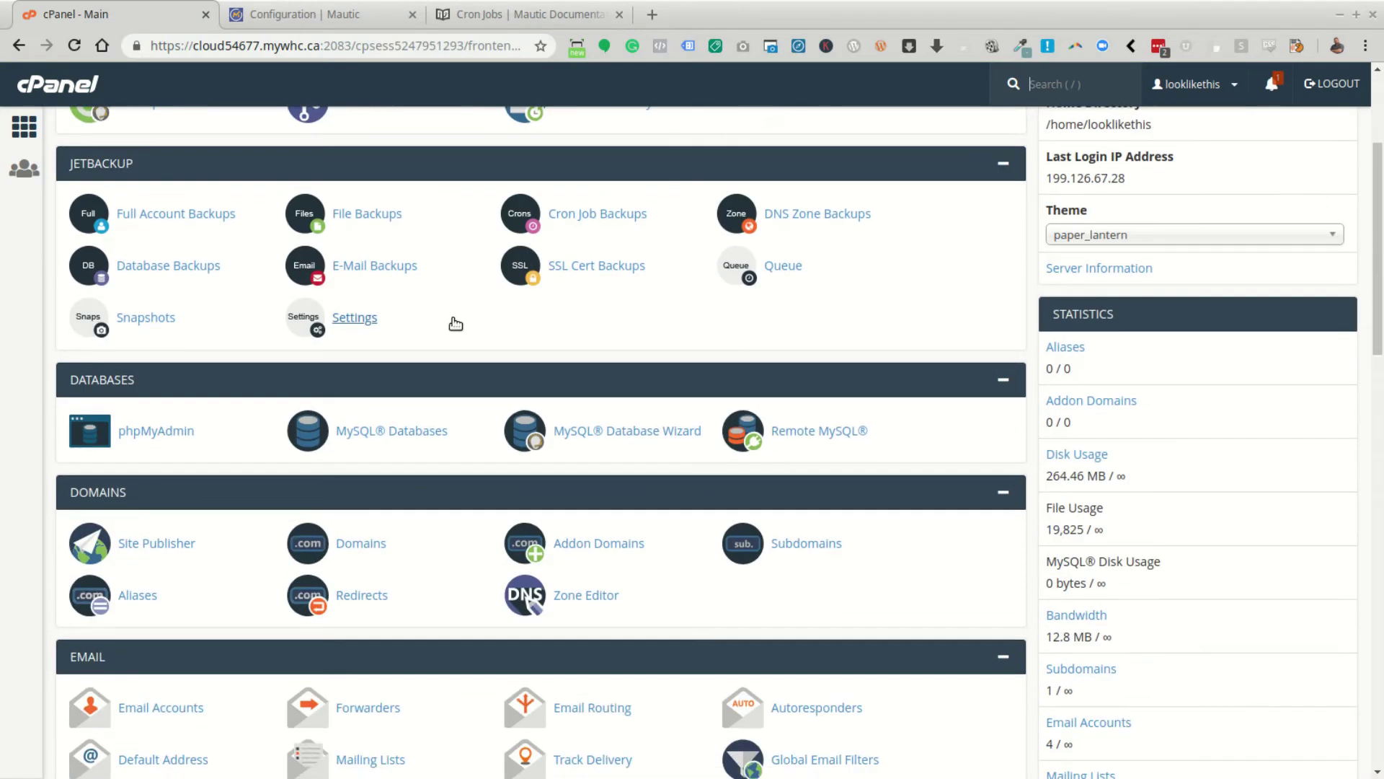
scroll(190, 452, "down", 10)
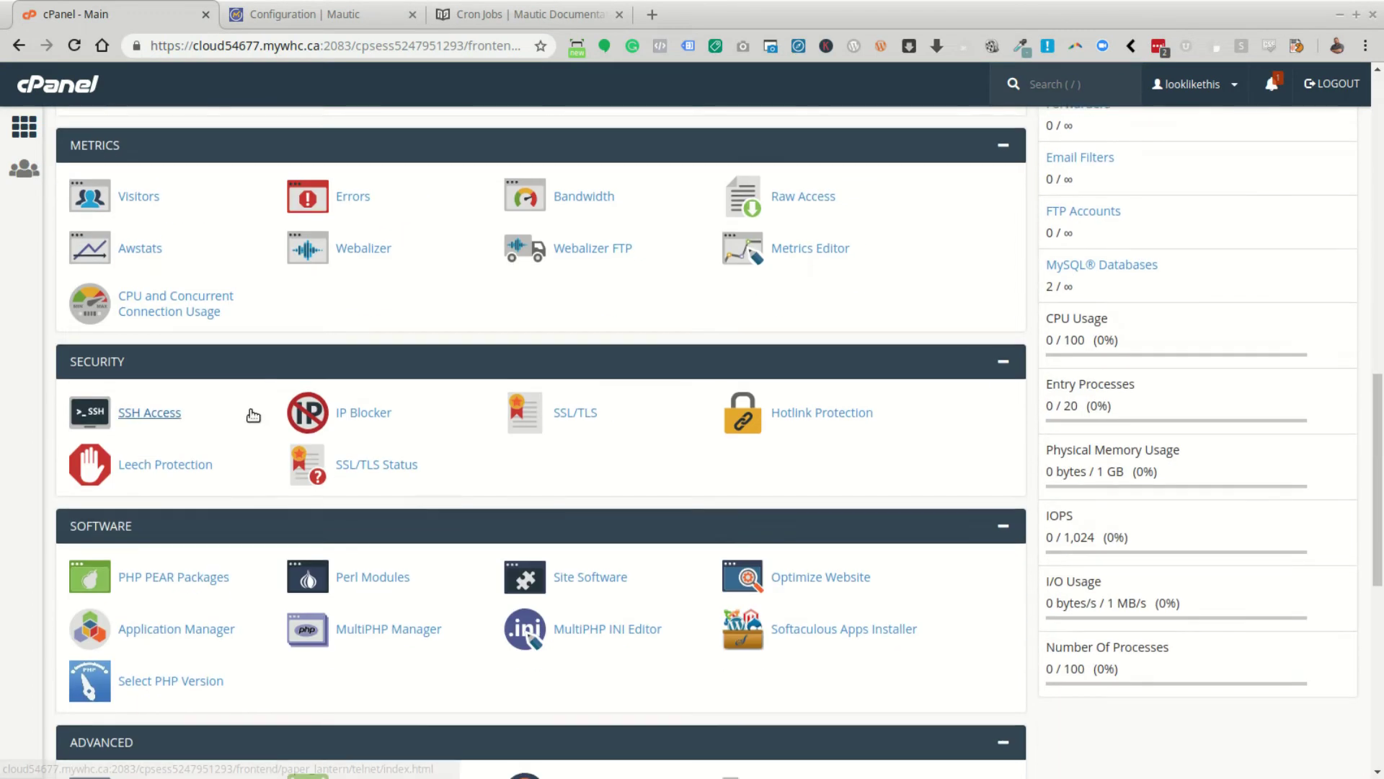
scroll(256, 400, "down", 5)
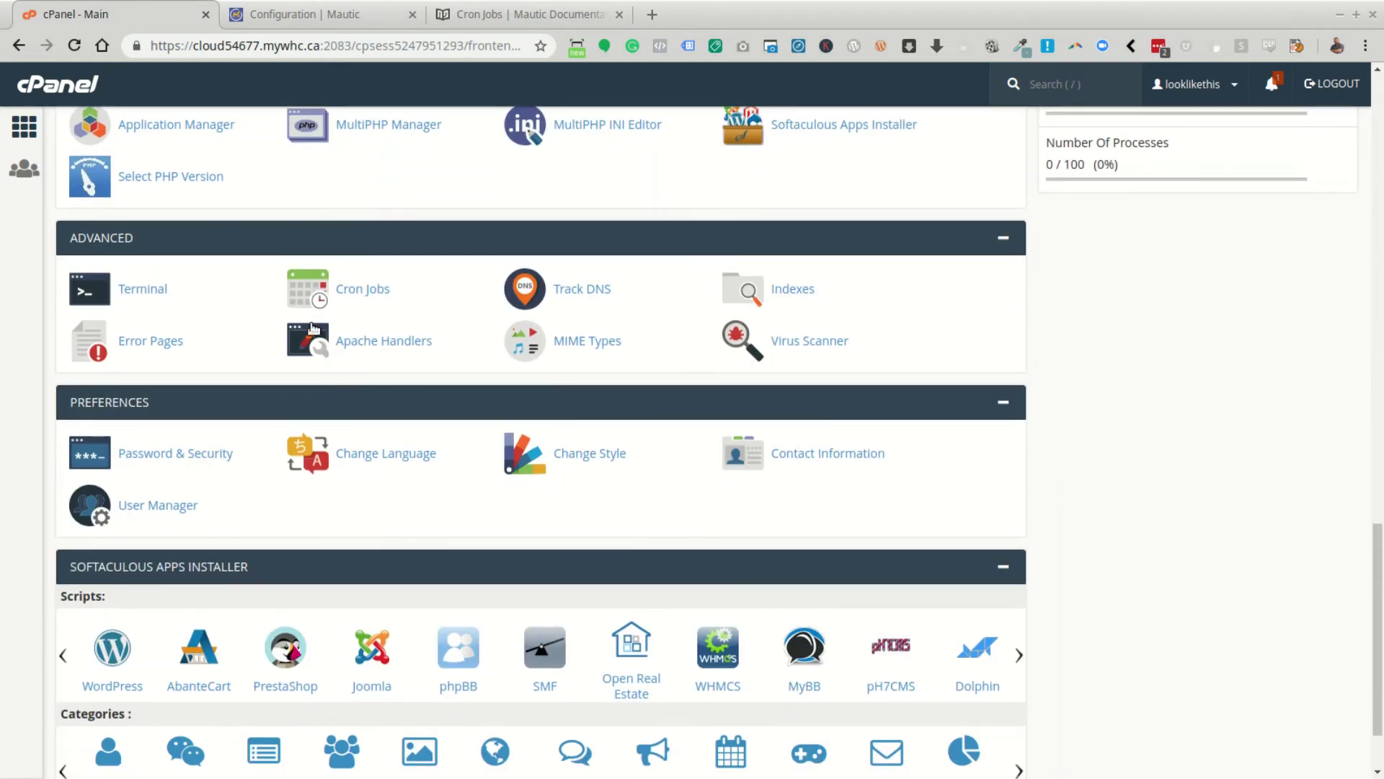
left_click(308, 286)
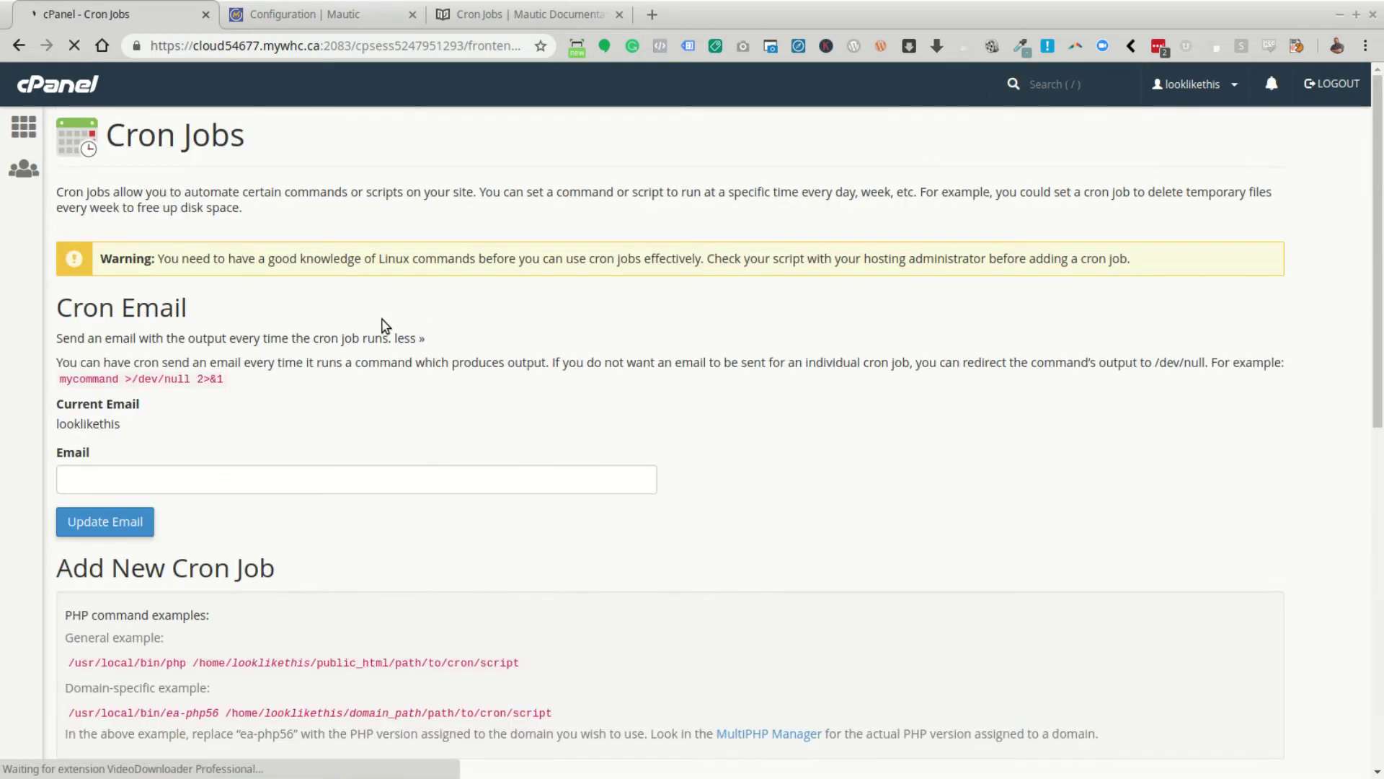
Step: Apply the Once Per Five Minutes common setting to the new cron job and clear its Minute value
scroll(387, 331, "down", 3)
scroll(387, 331, "down", 4)
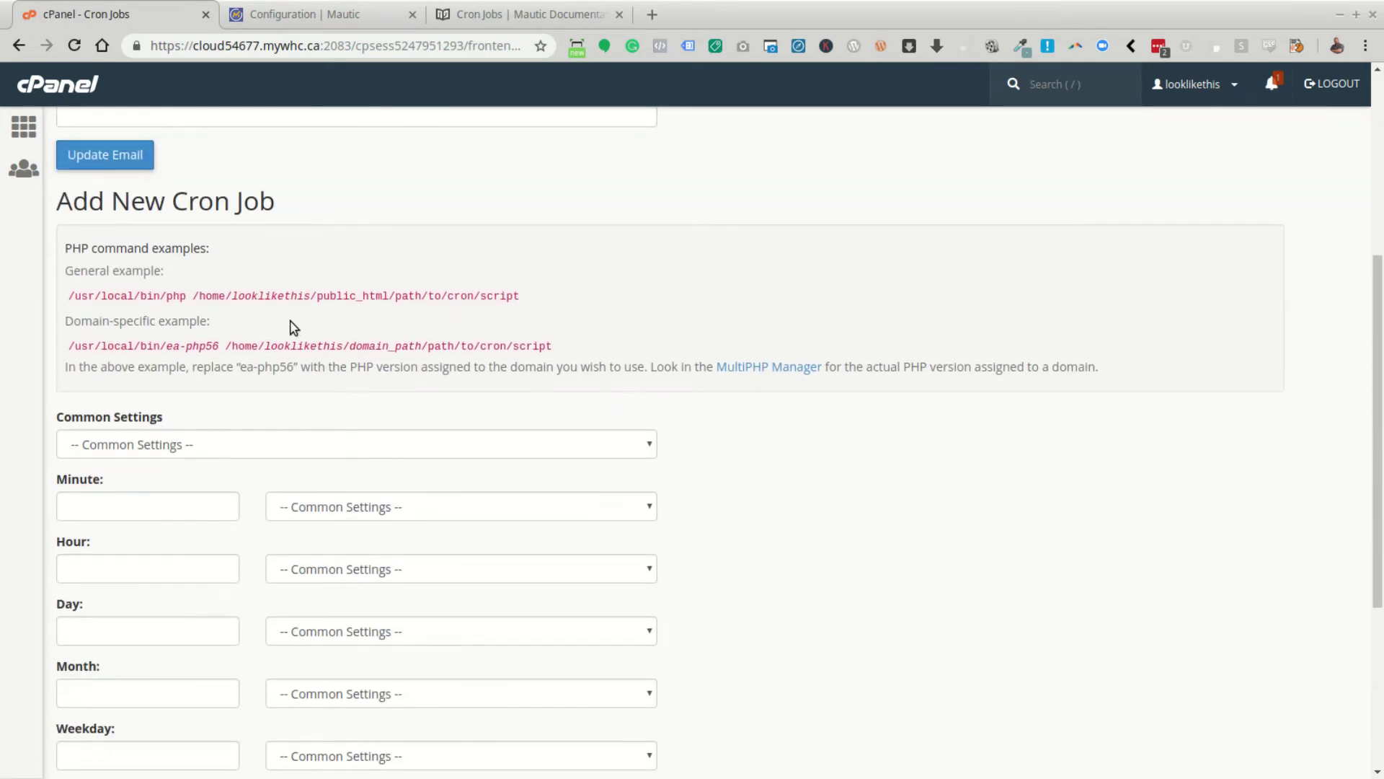
left_click(214, 307)
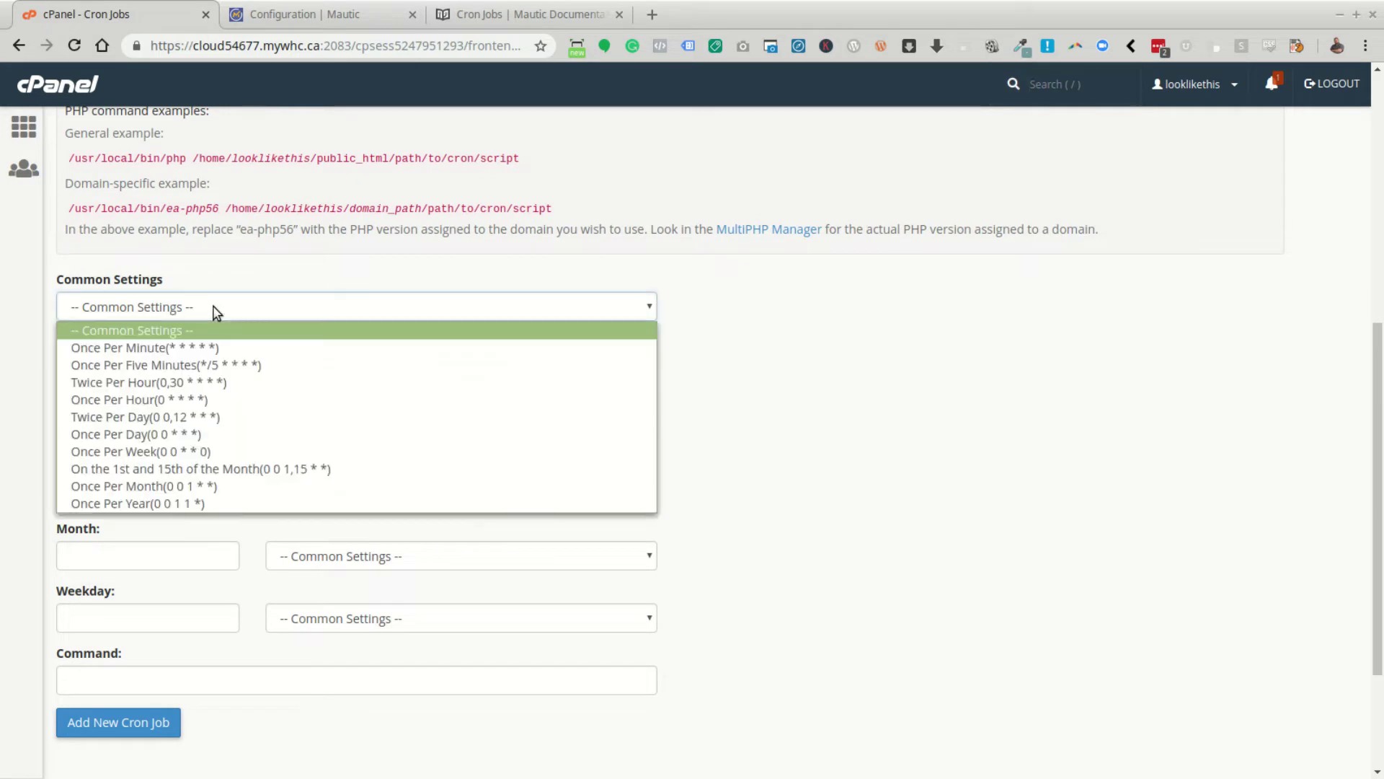
left_click(241, 366)
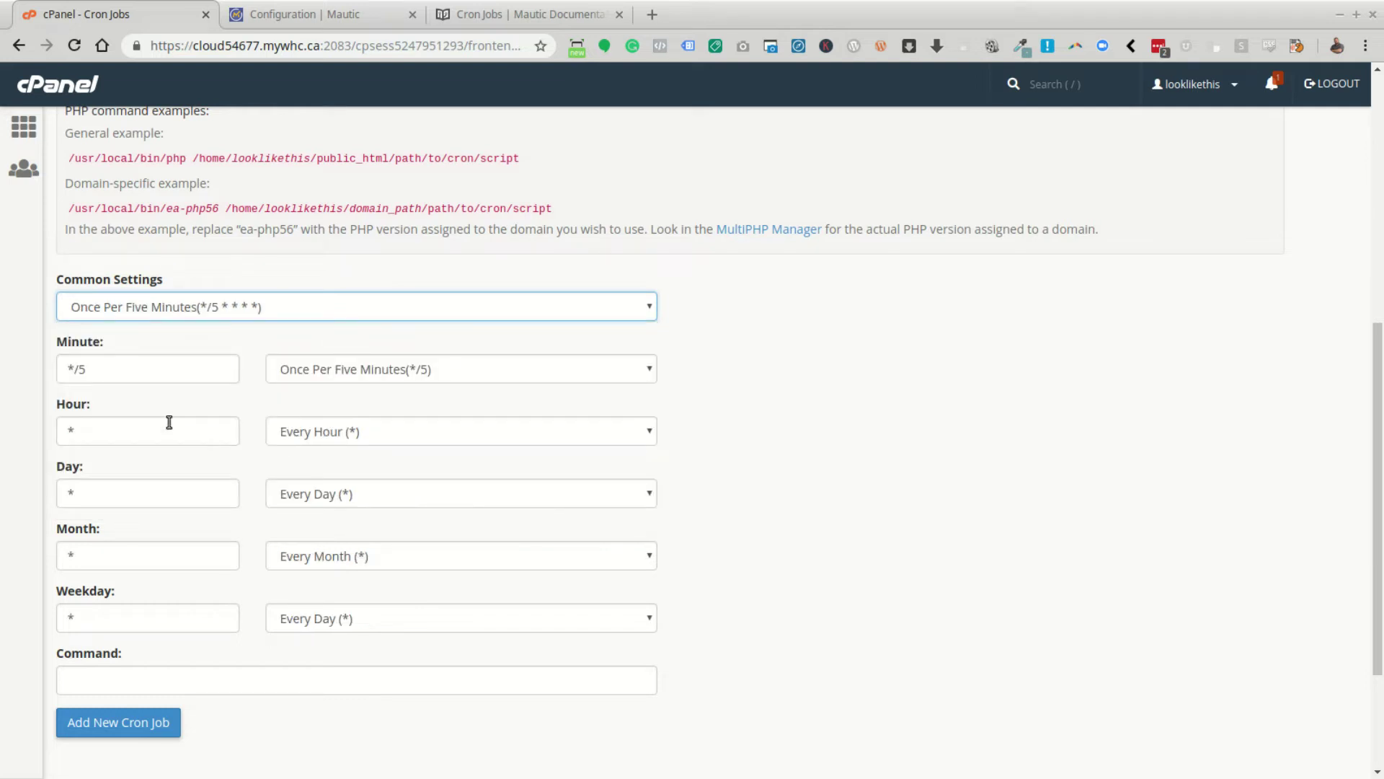
left_click_drag(101, 371, 51, 366)
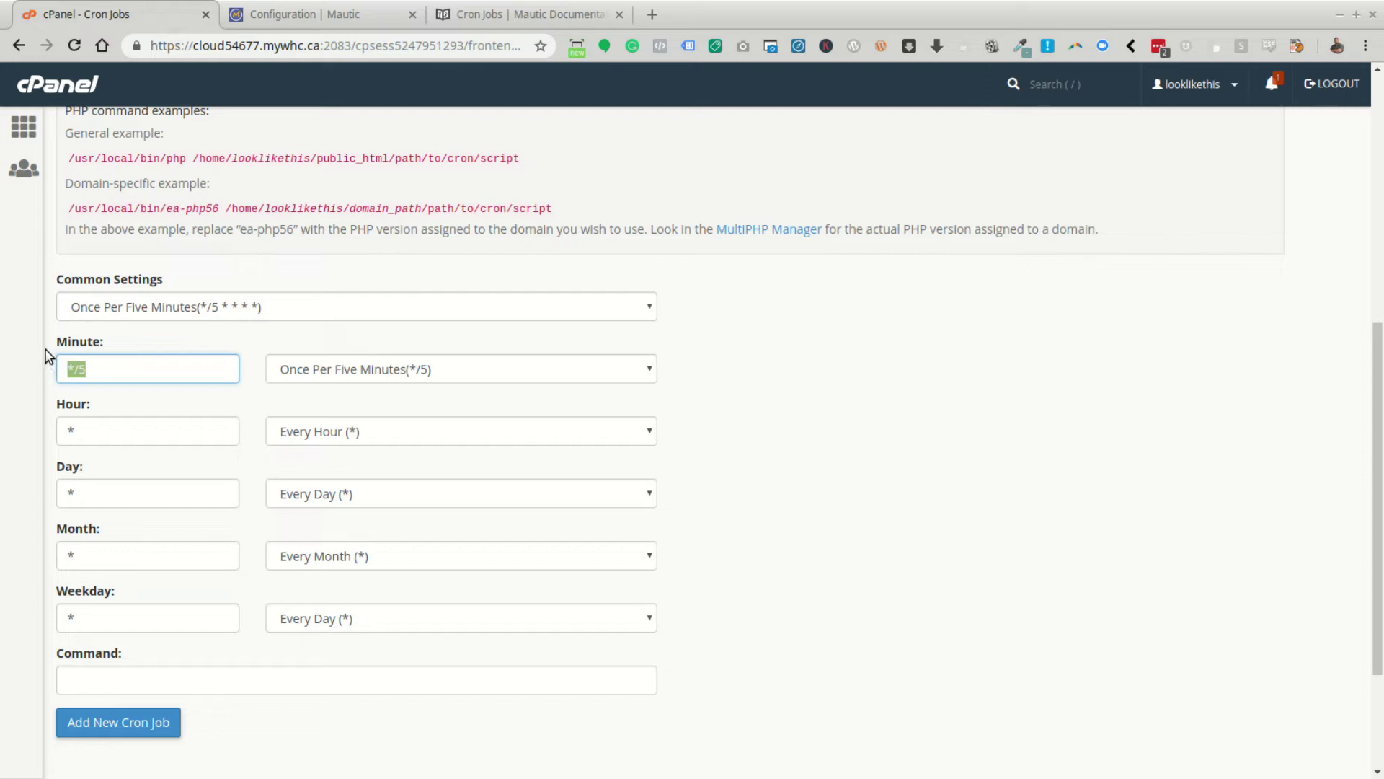
key("BackSpace")
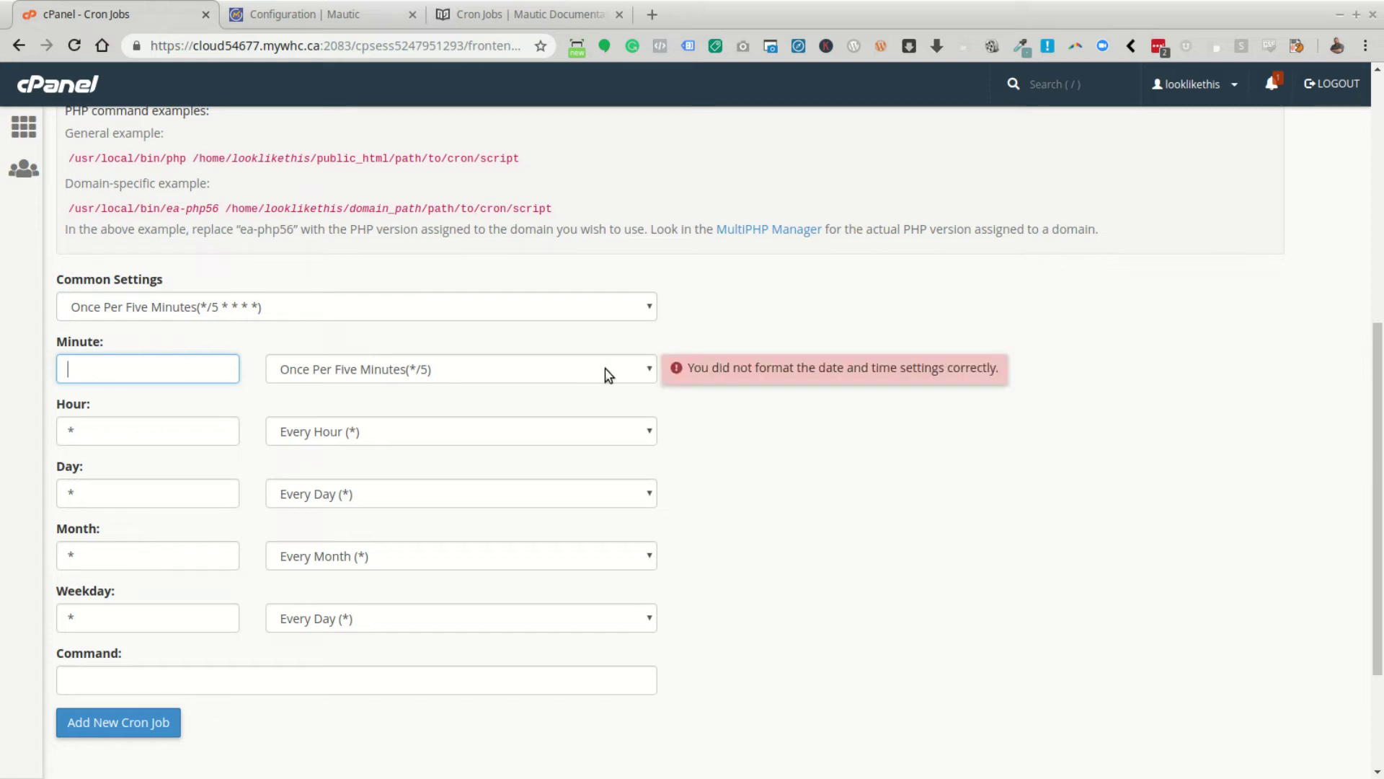
left_click(329, 306)
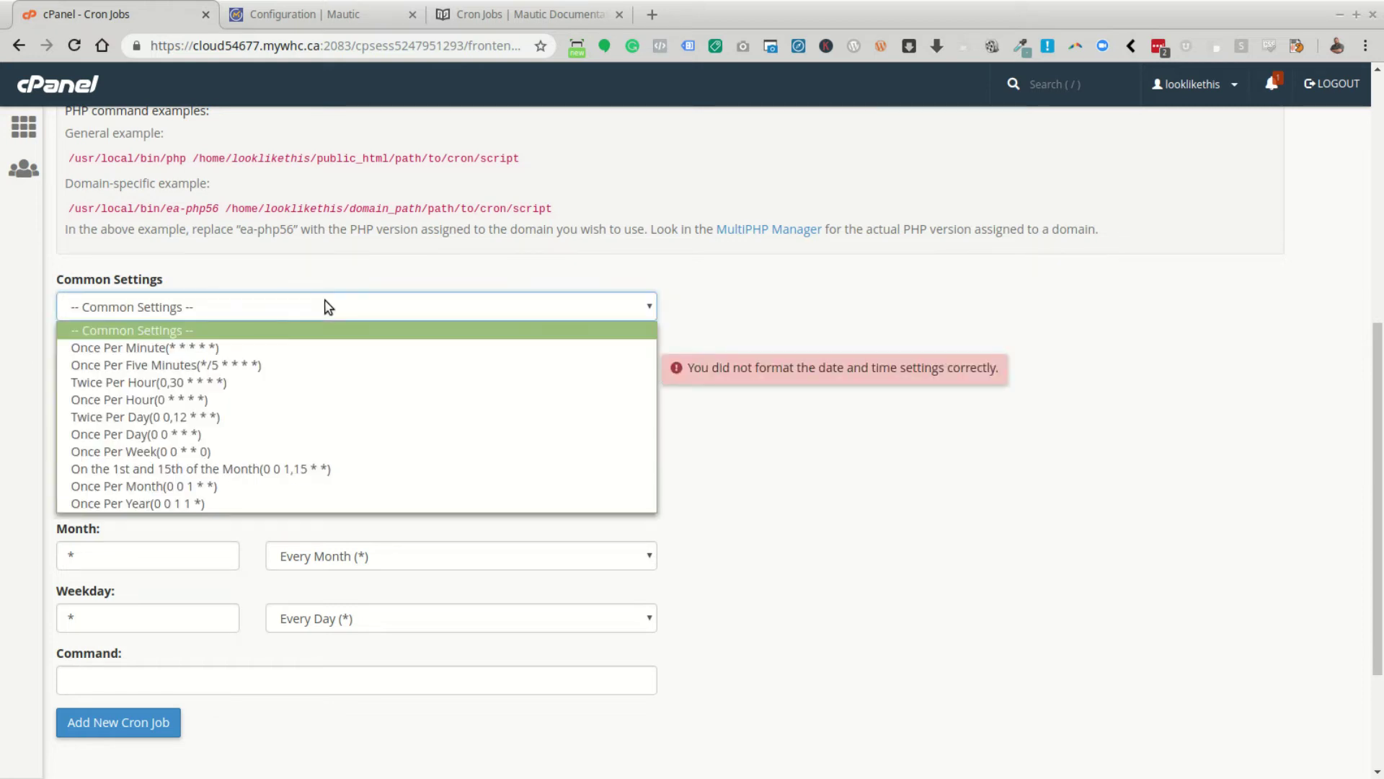
left_click(297, 317)
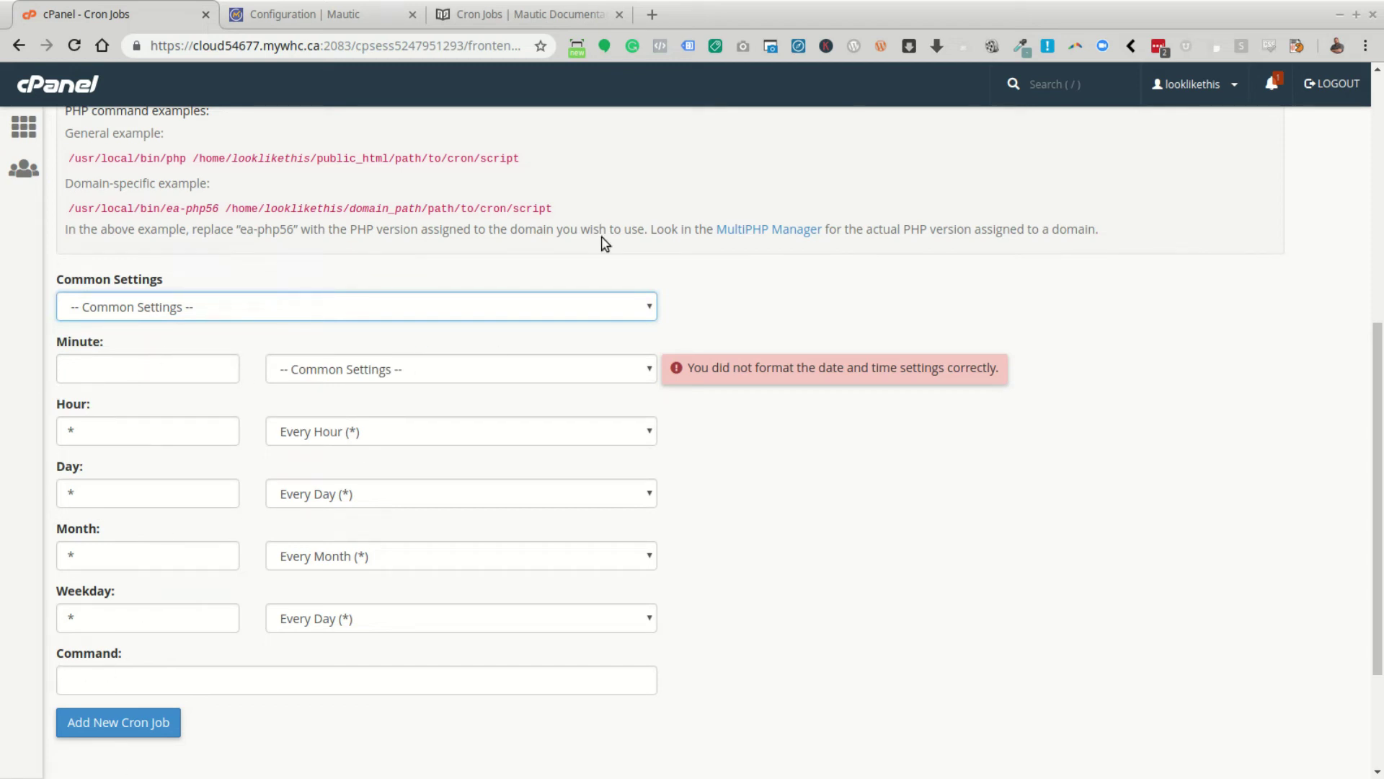
Step: Copy the staggered minute values 0,15,30,45 for mautic:segments:update from the Mautic cron jobs documentation
left_click(306, 16)
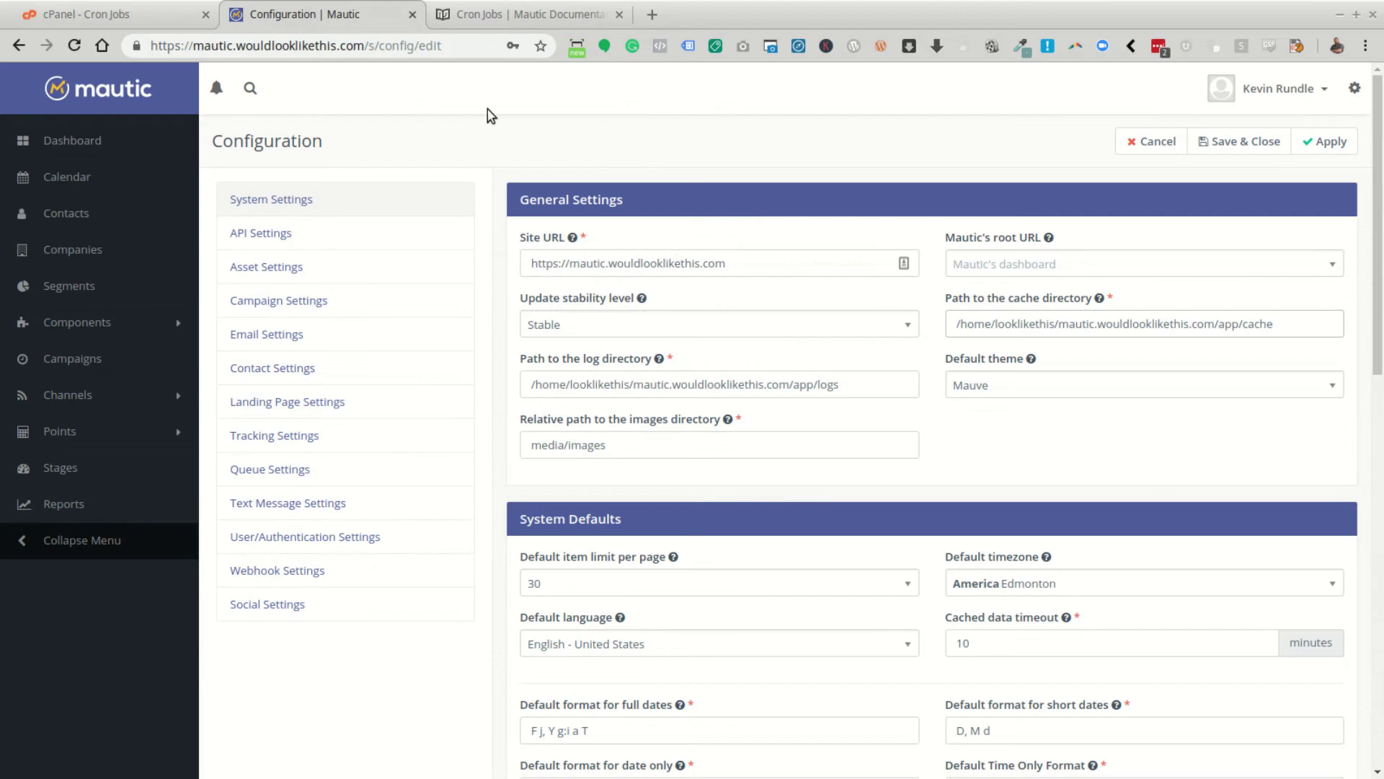
left_click(537, 15)
scroll(447, 411, "down", 2)
scroll(475, 420, "down", 5)
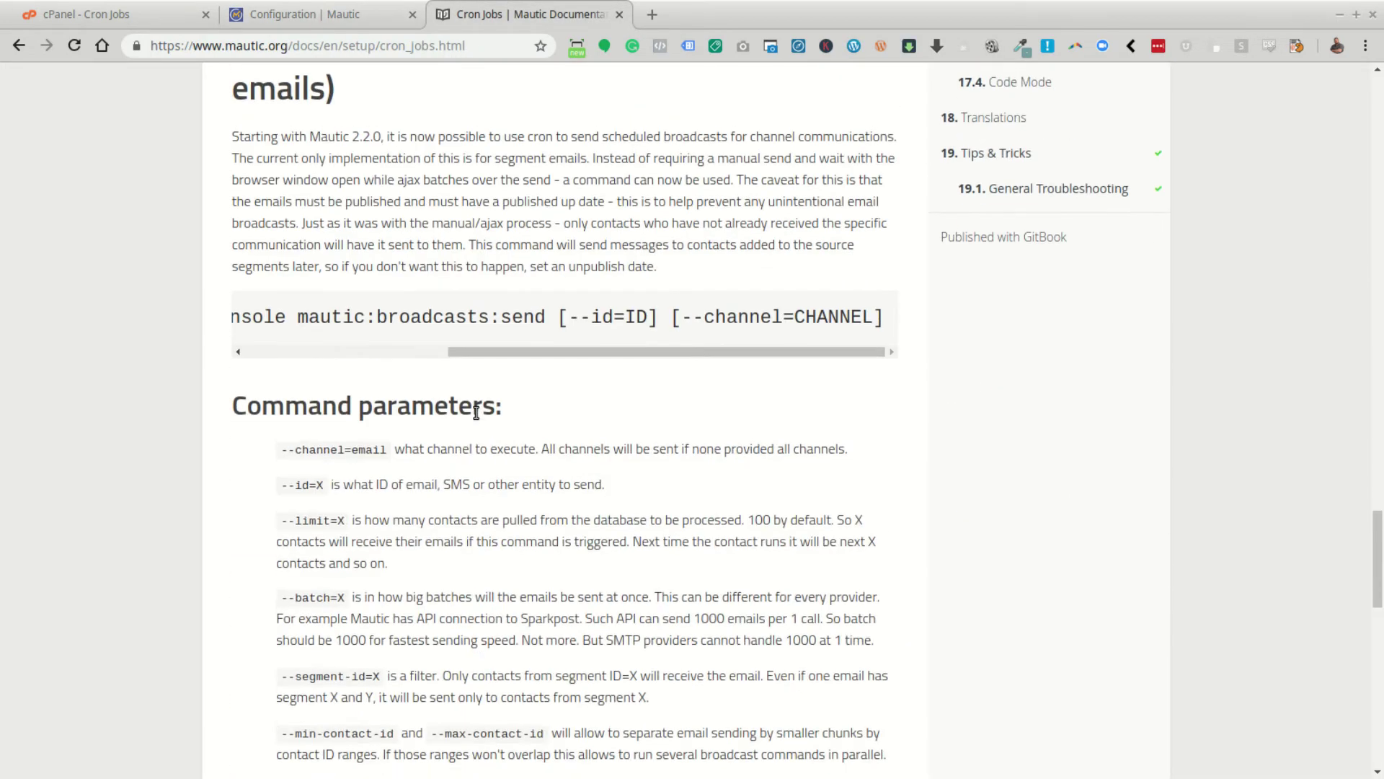
scroll(465, 321, "up", 20)
scroll(465, 322, "up", 15)
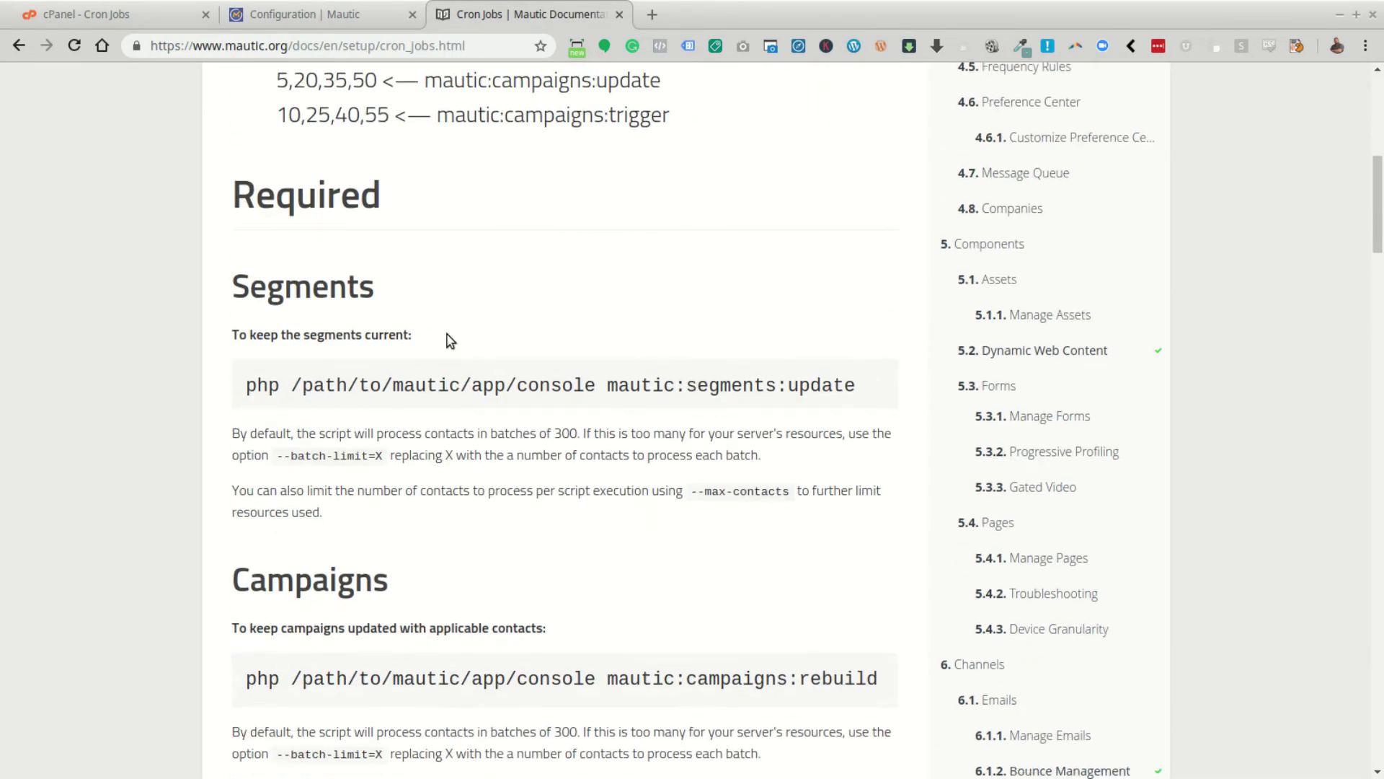
left_click_drag(375, 465, 280, 460)
key("ctrl+c")
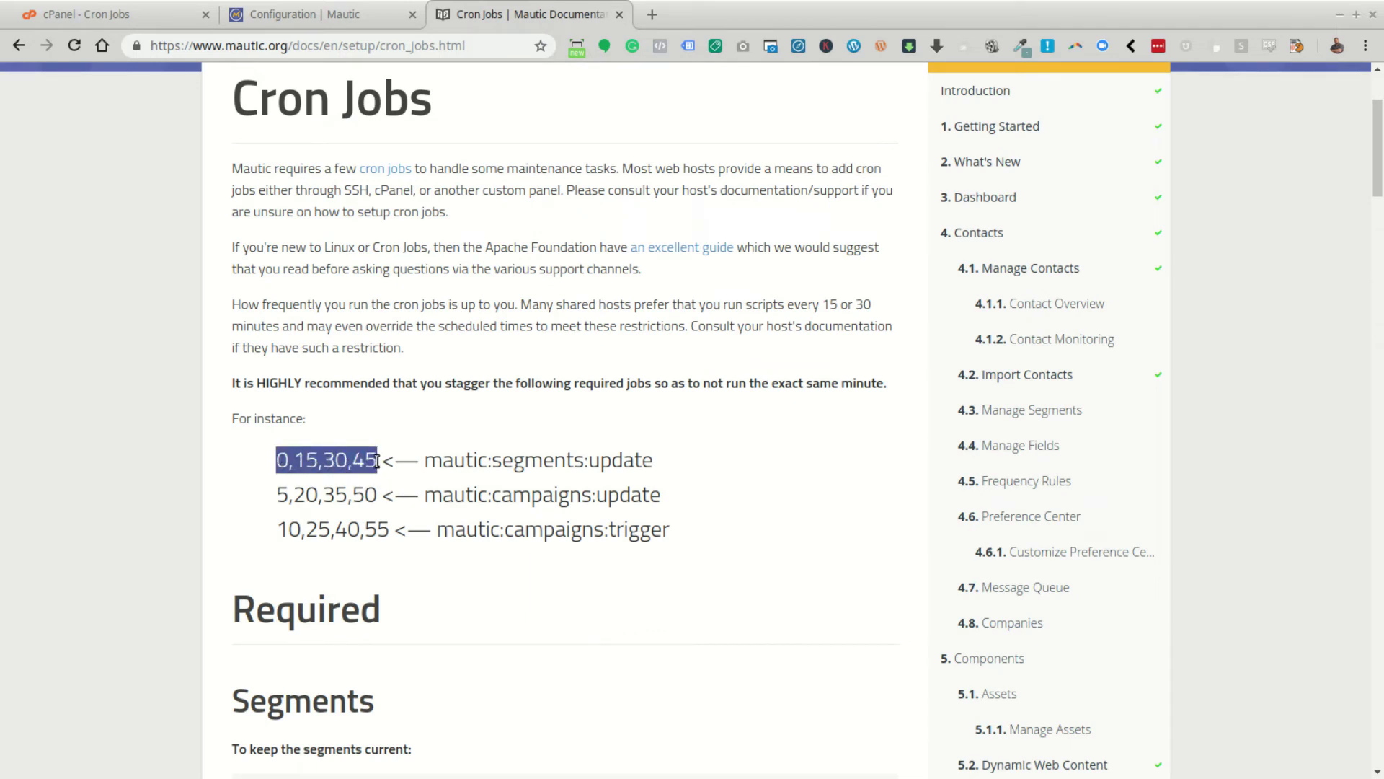
Step: Set the new cron job's Minute value in cPanel to the copied 0,15,30,45
left_click(121, 16)
left_click(115, 371)
key("ctrl+v")
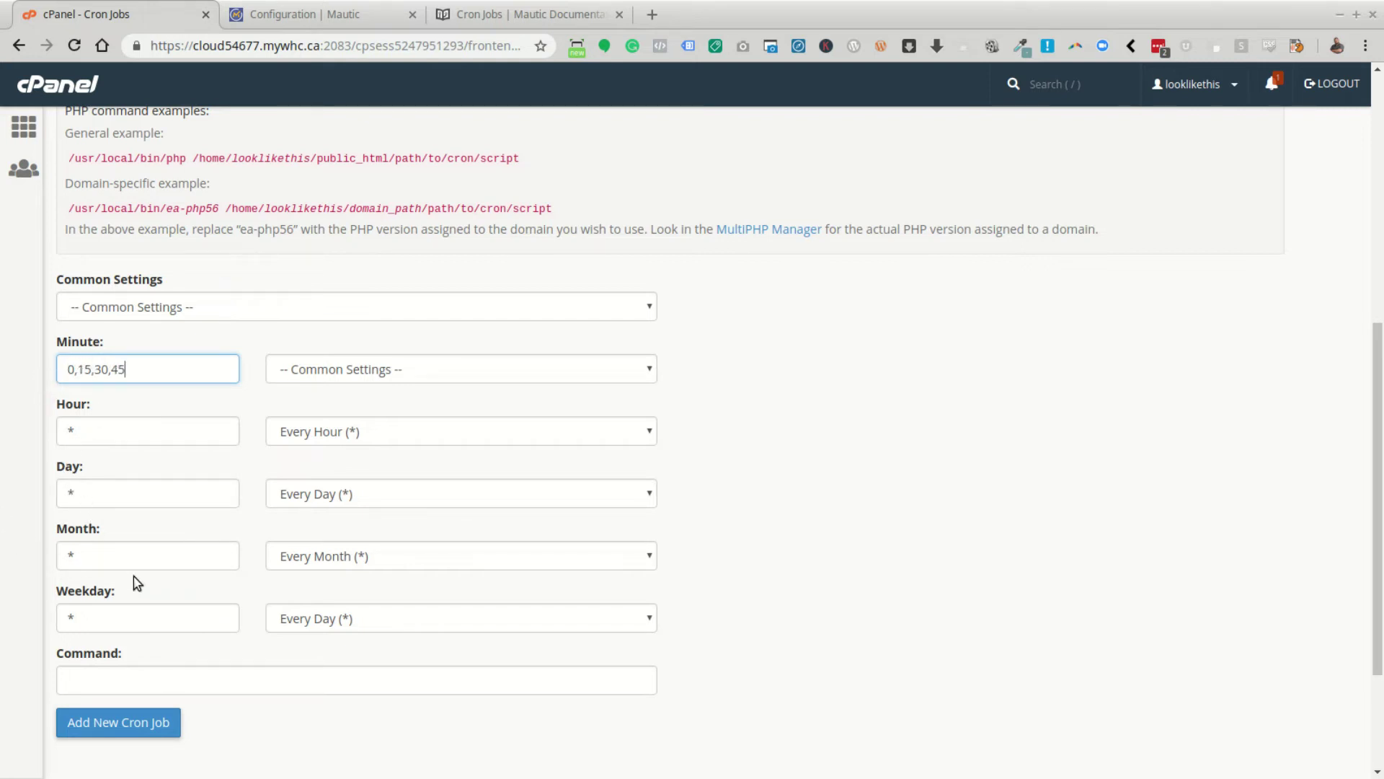
scroll(179, 402, "down", 5)
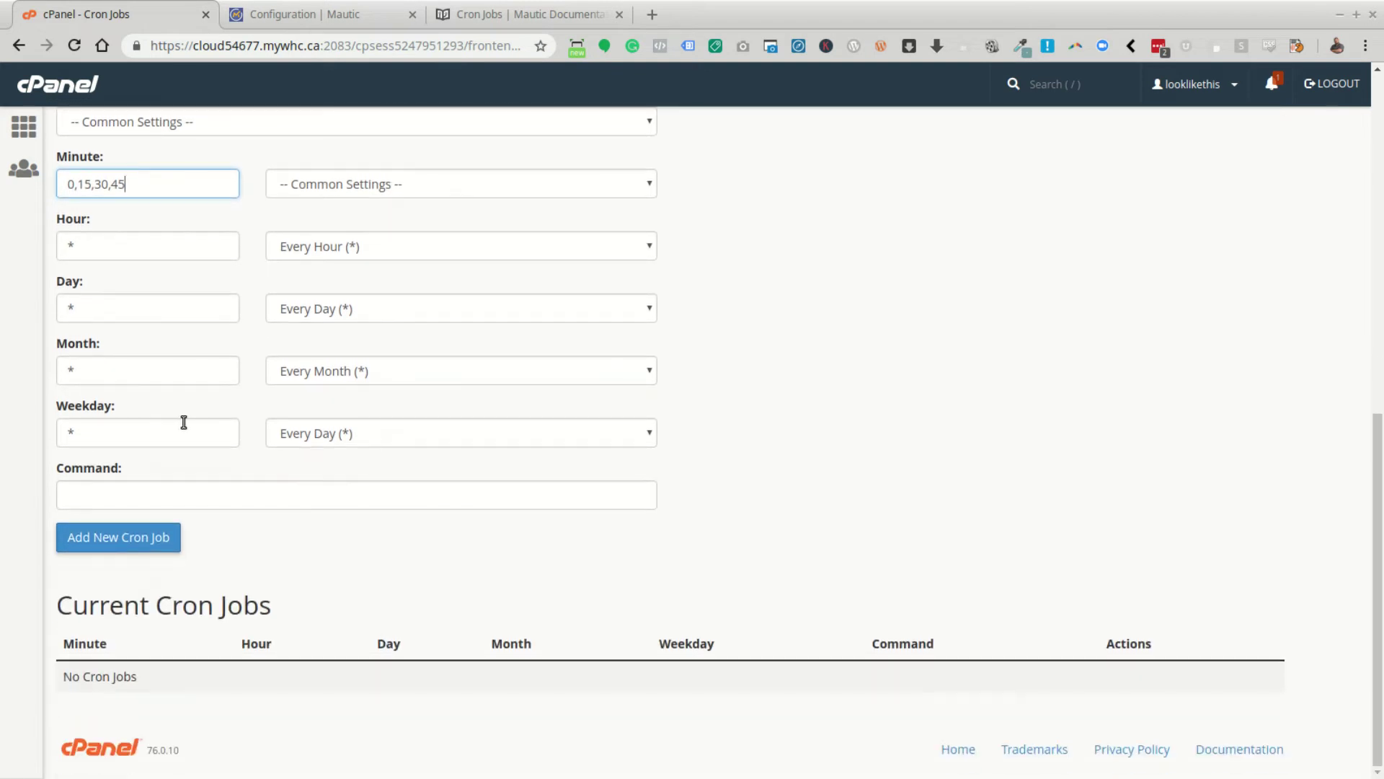
Step: Switch to Sublime Text and copy the full mautic:segments:update command line from the first 5min group
scroll(388, 373, "up", 10)
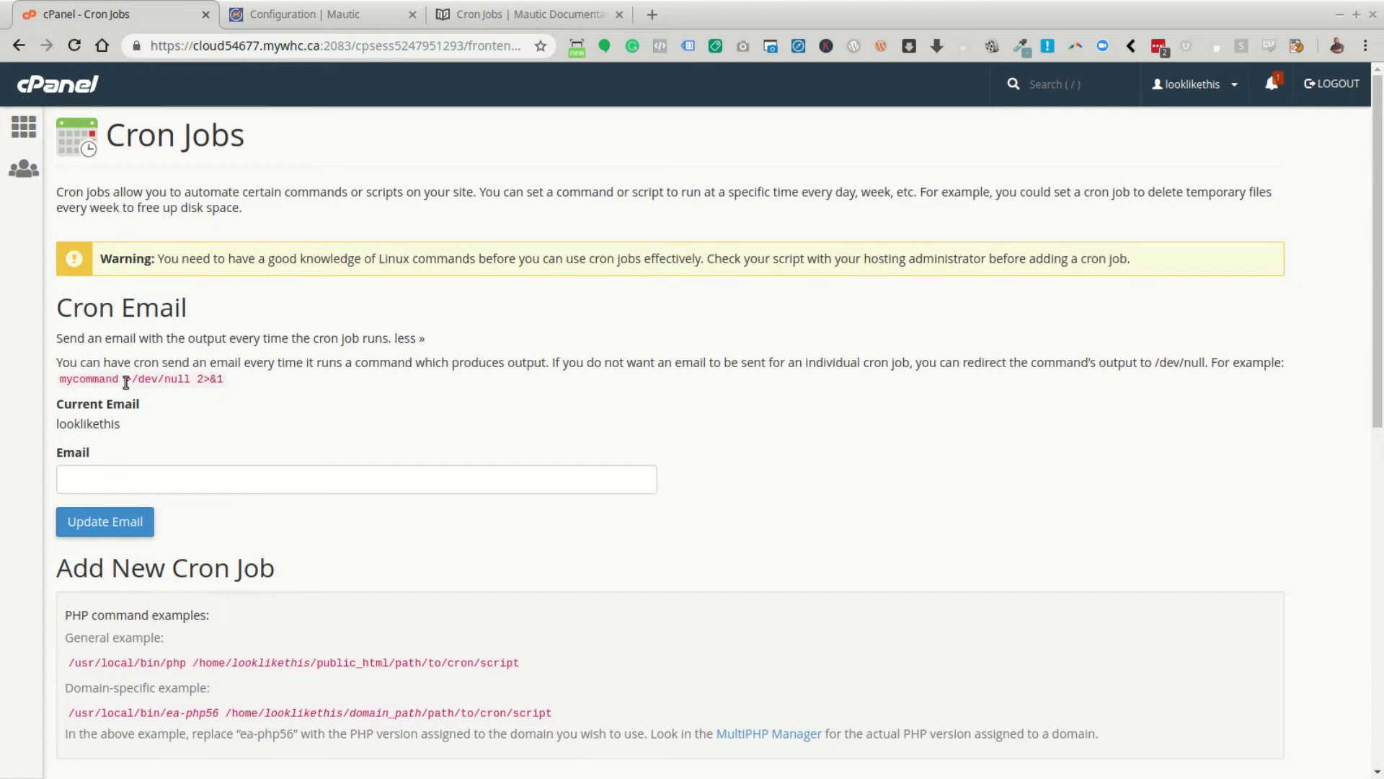
key("alt+Tab")
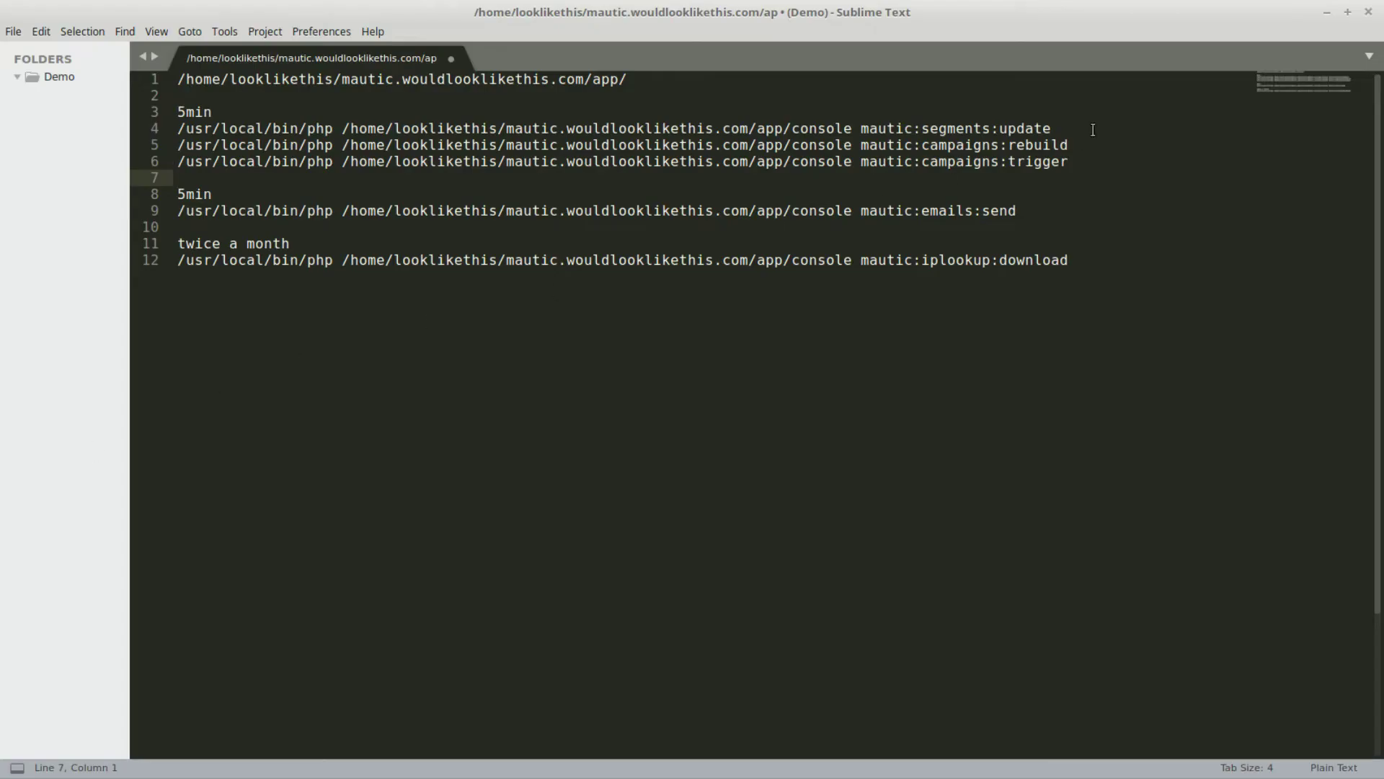
left_click_drag(1060, 130, 387, 148)
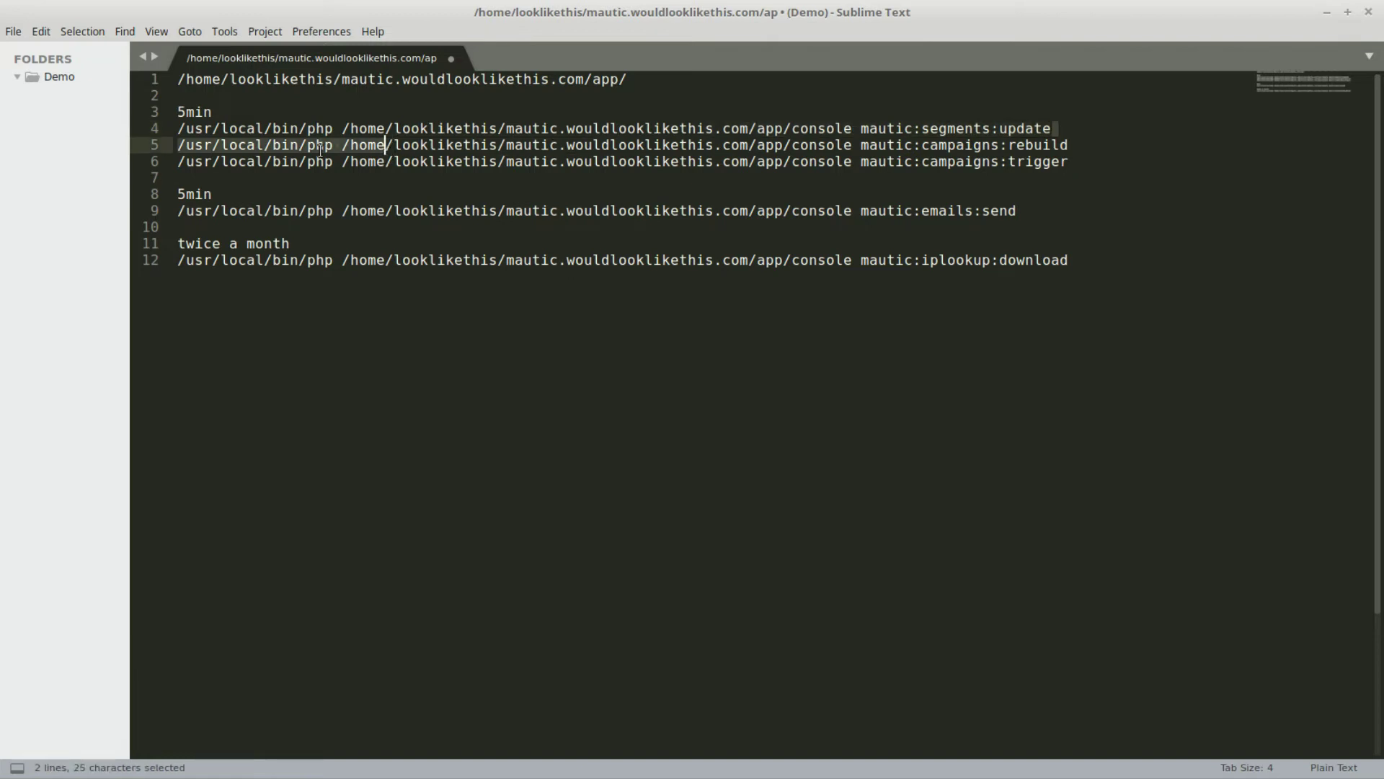
left_click_drag(182, 128, 1054, 128)
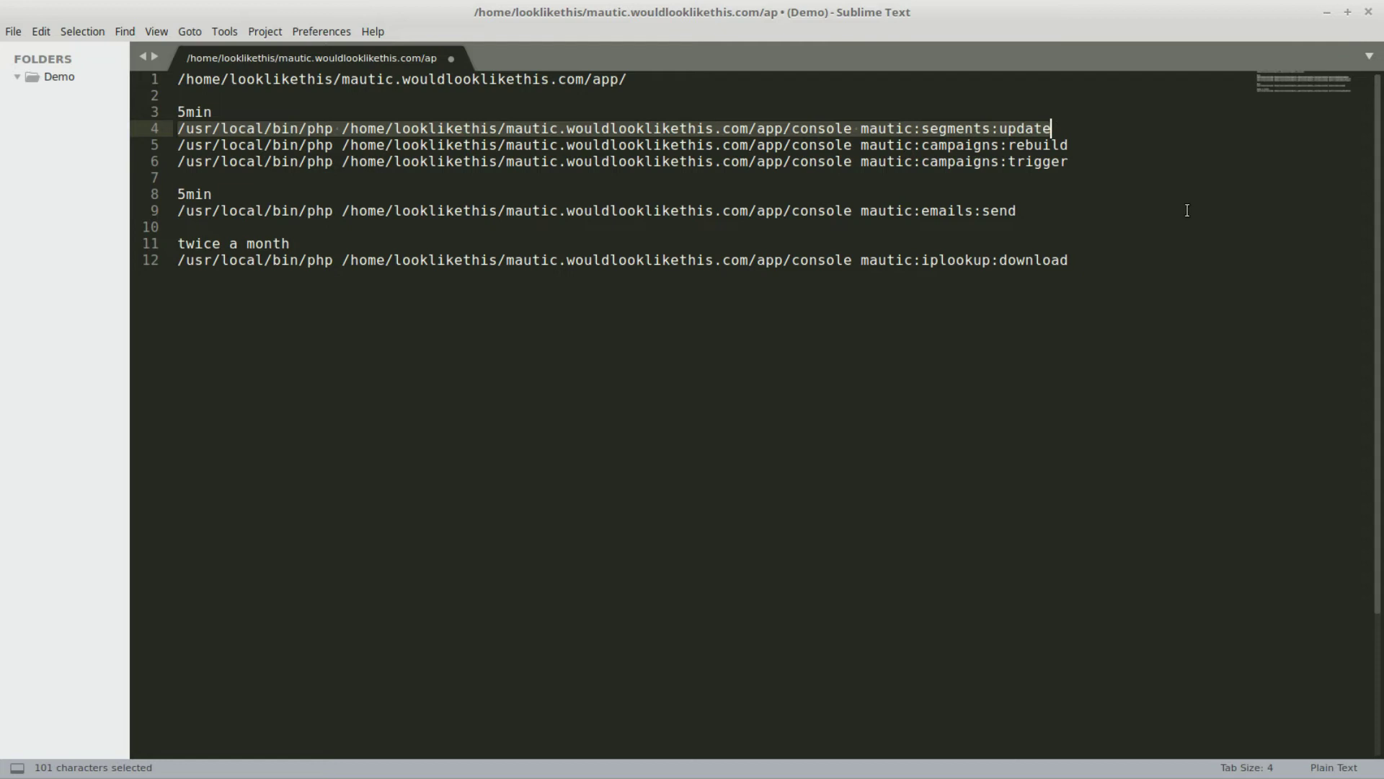
key("ctrl+c")
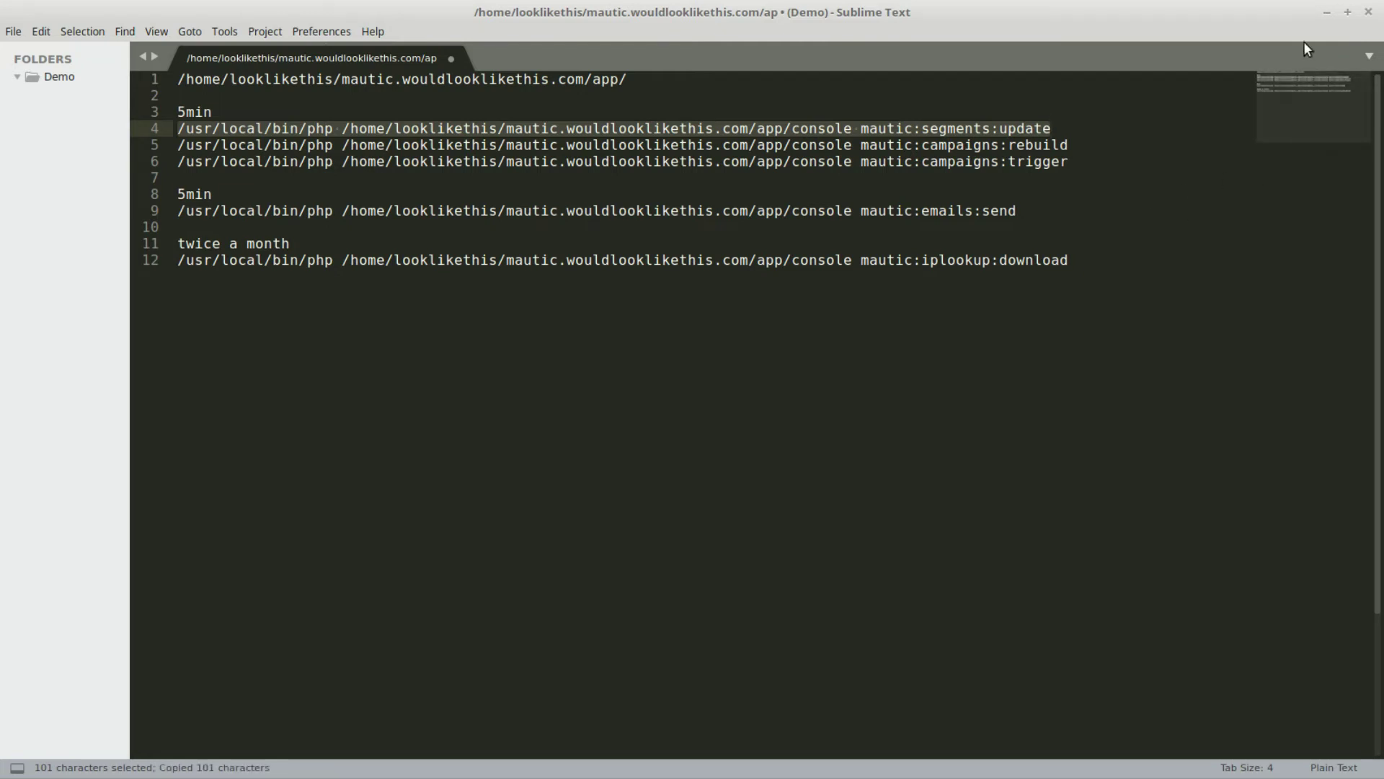
Step: Return to cPanel, paste the mautic:segments:update command as the new cron job's Command and add the job
left_click(1329, 13)
scroll(509, 500, "down", 2)
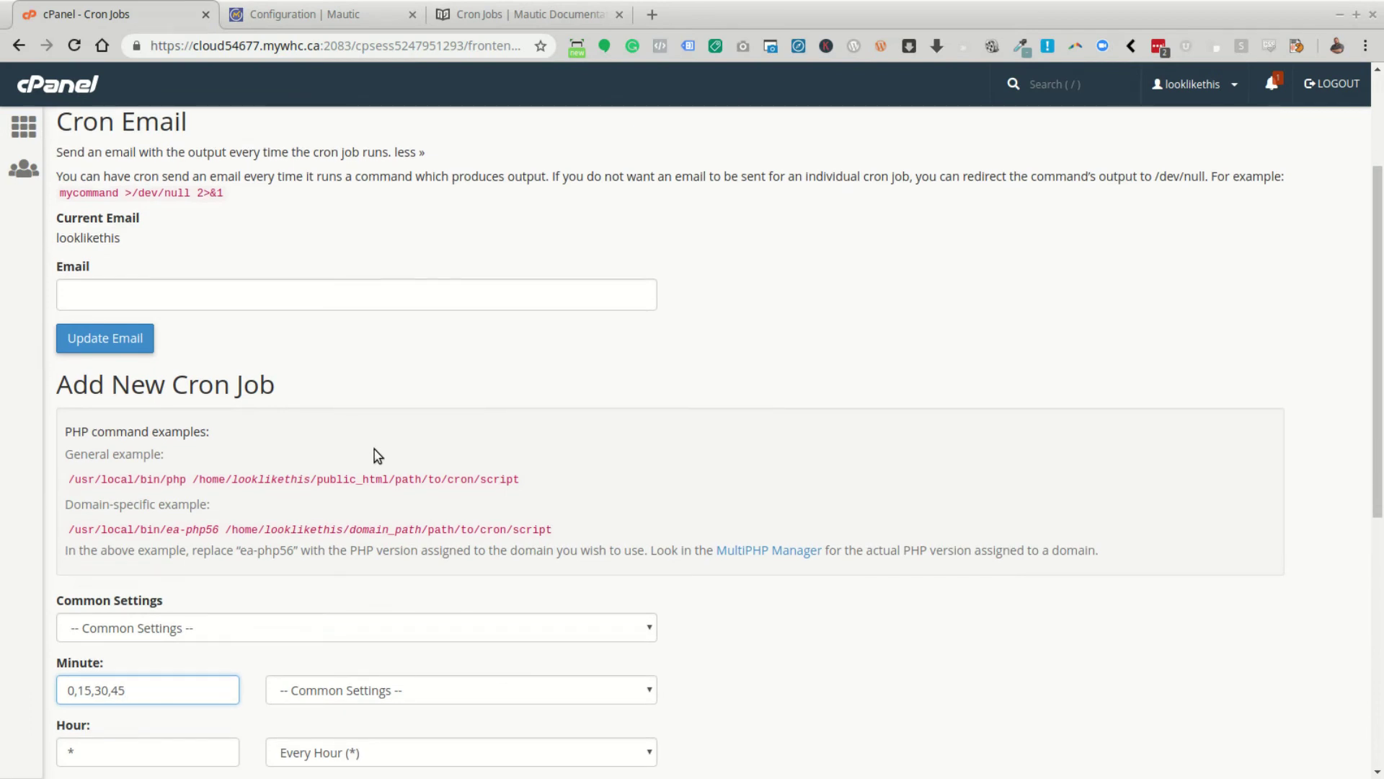
scroll(376, 455, "down", 6)
left_click(151, 496)
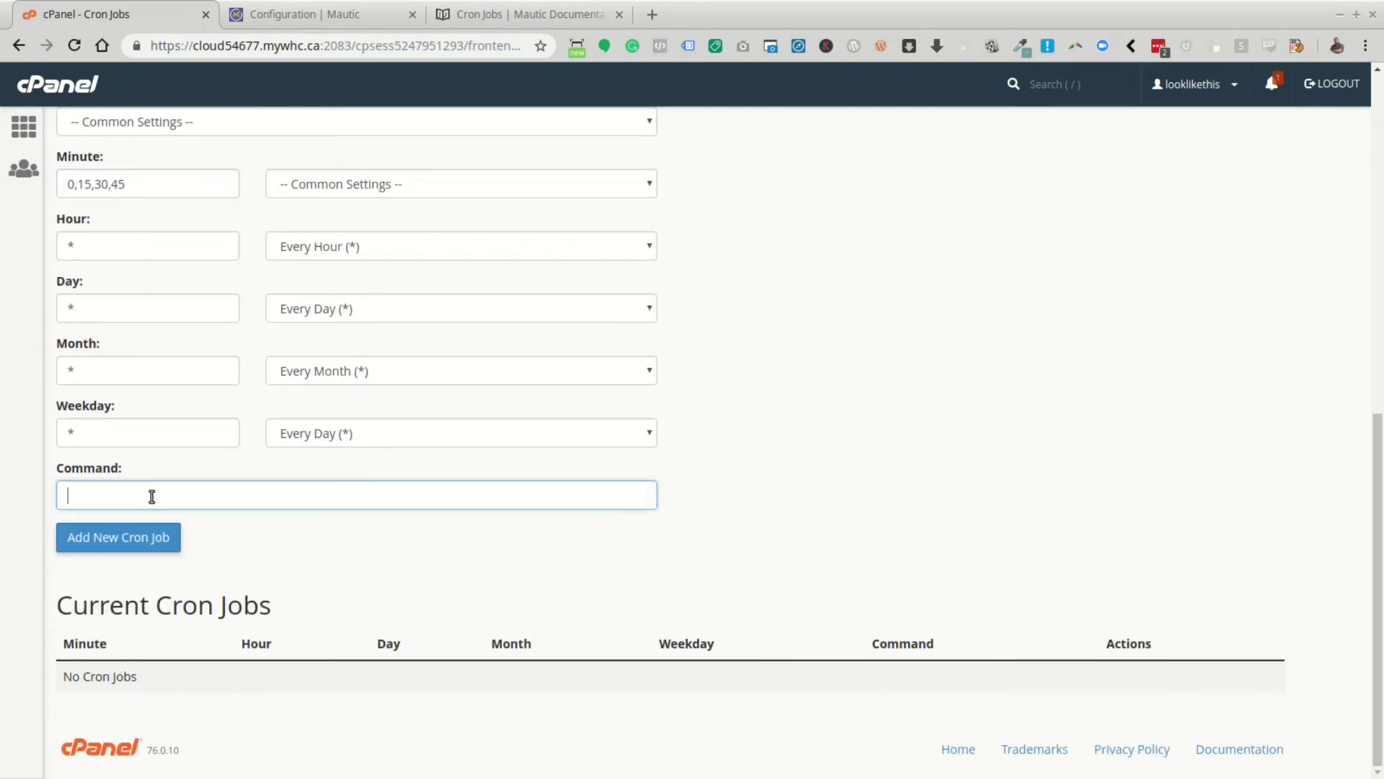
key("ctrl+v")
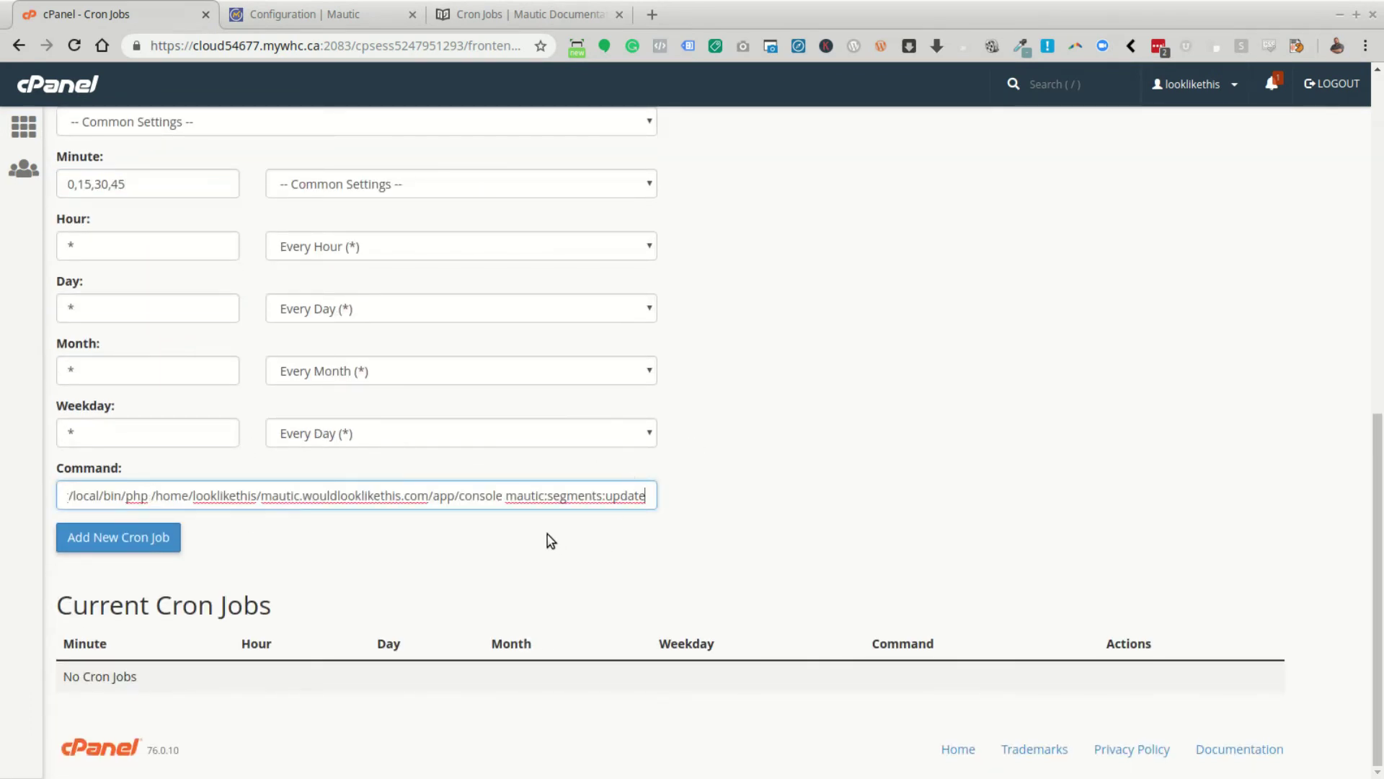
left_click(117, 539)
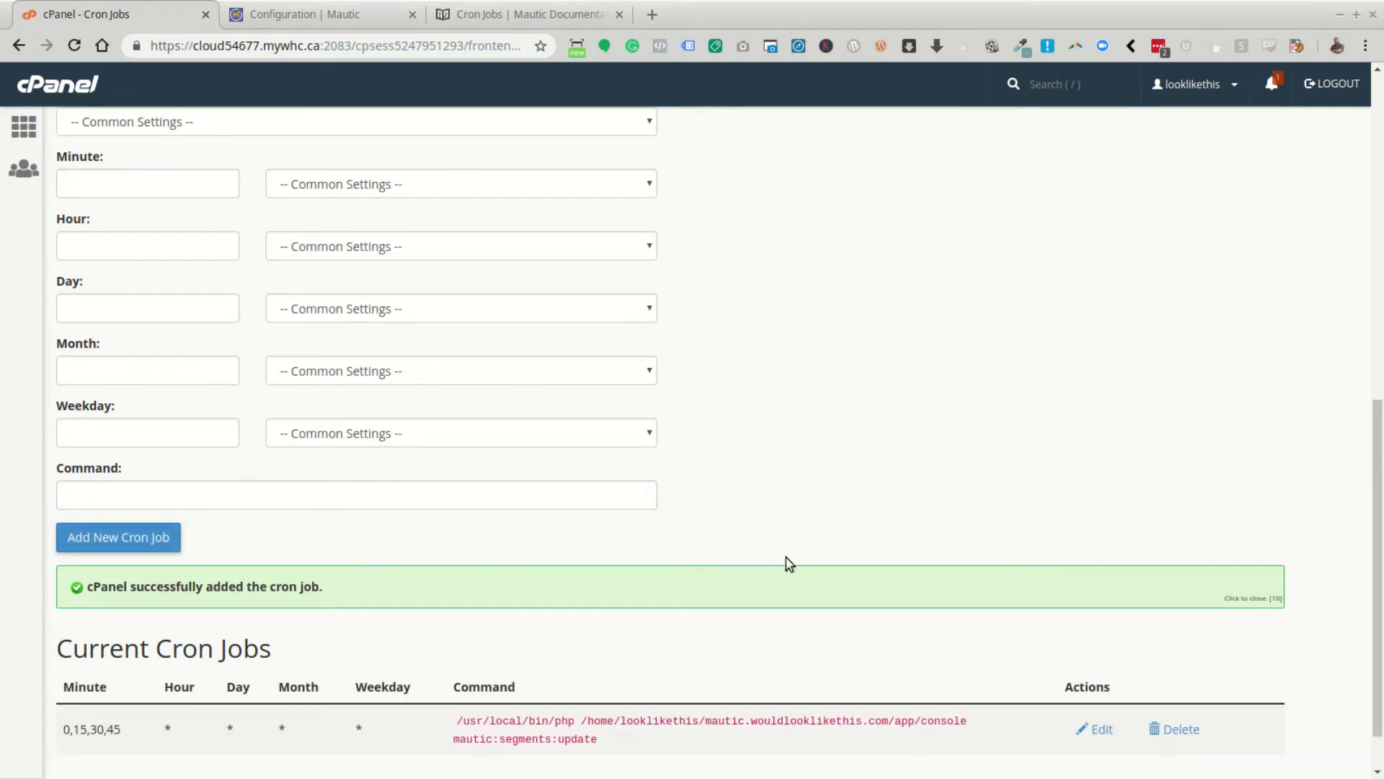
scroll(768, 544, "down", 2)
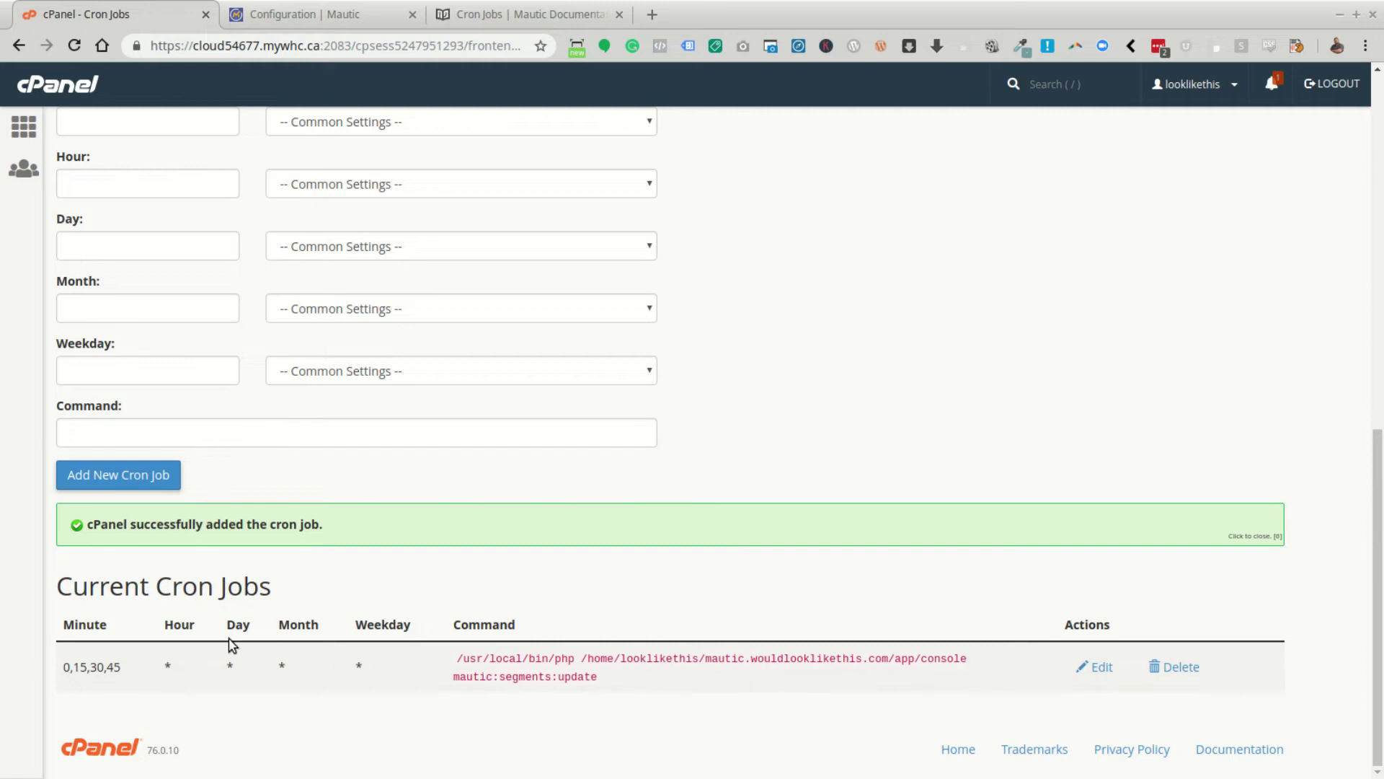
Step: Copy the staggered minutes 5,20,35,50 from the Mautic documentation and enter them as the next cron job's Minute value
scroll(262, 461, "up", 8)
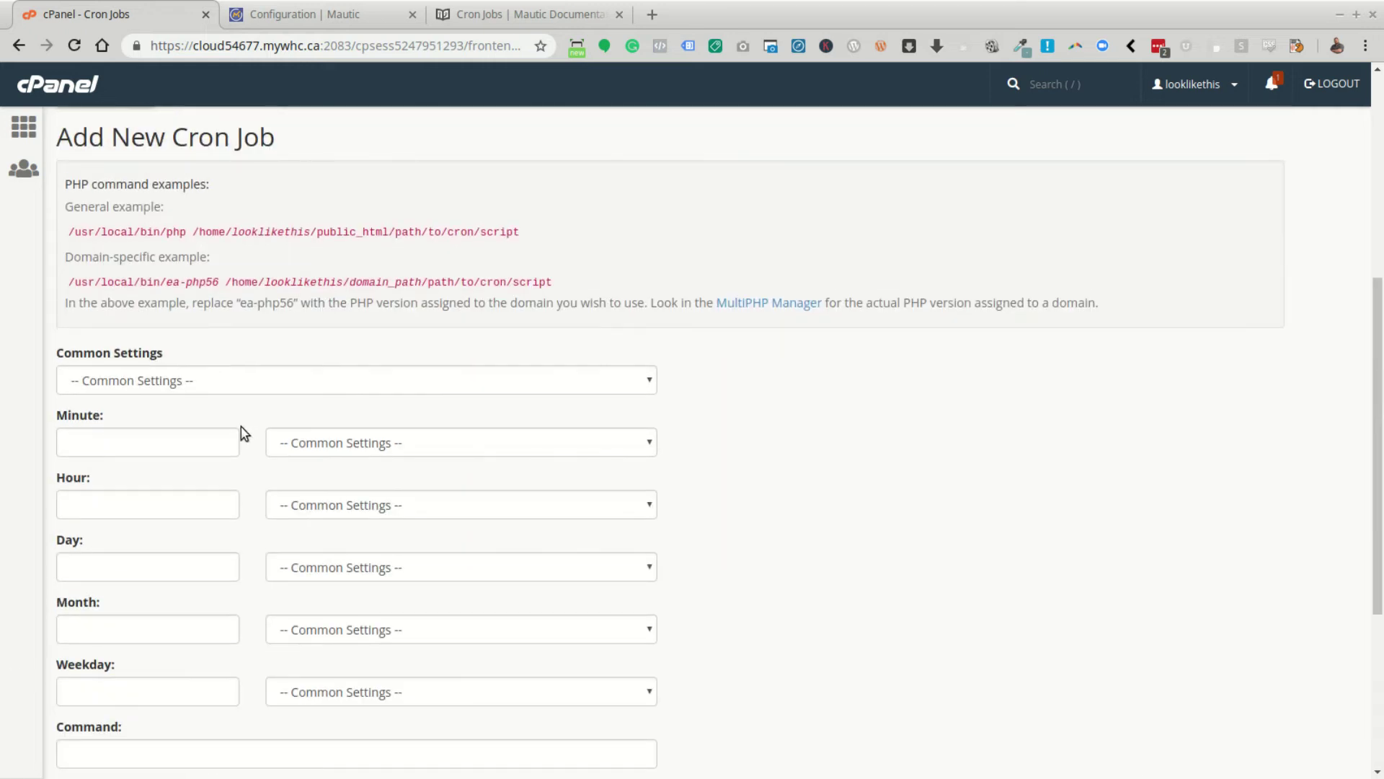
left_click(98, 448)
left_click(505, 13)
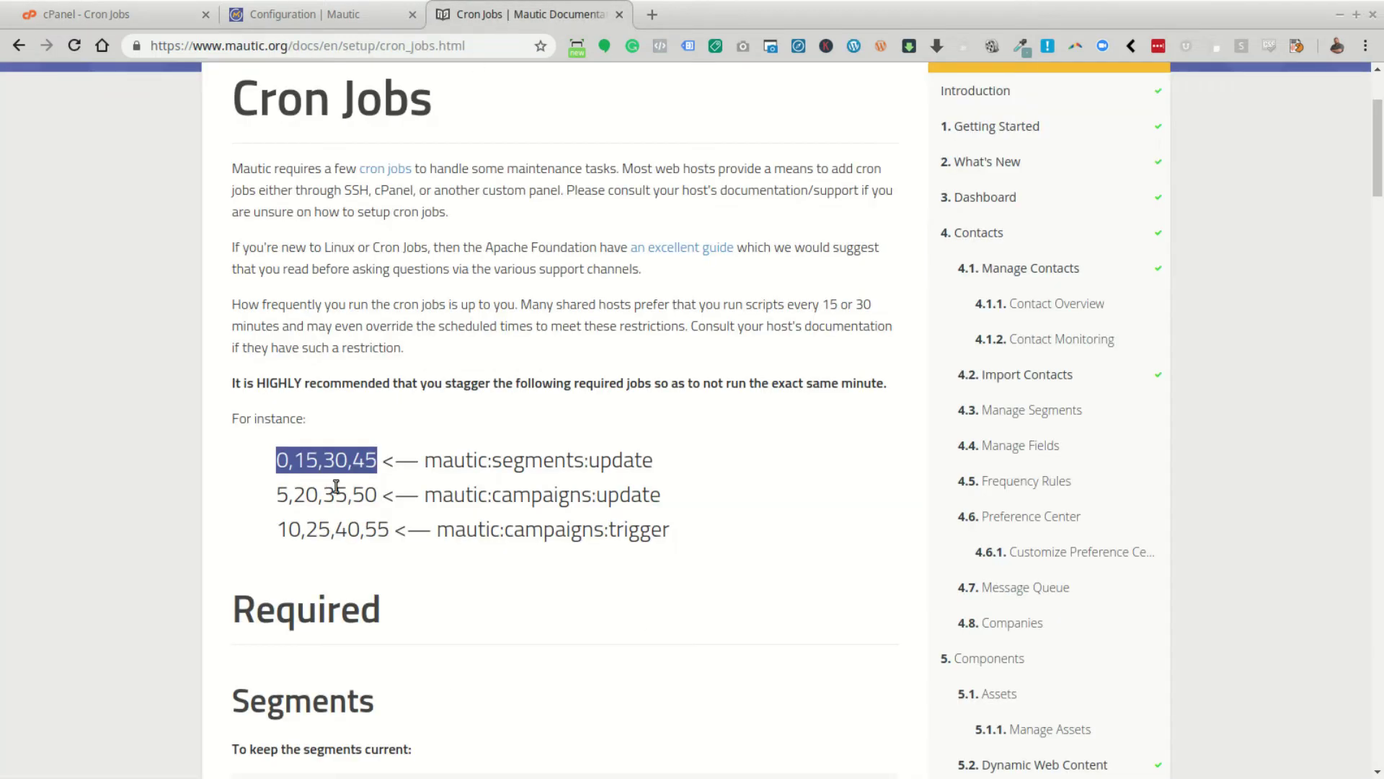
left_click_drag(376, 495, 276, 493)
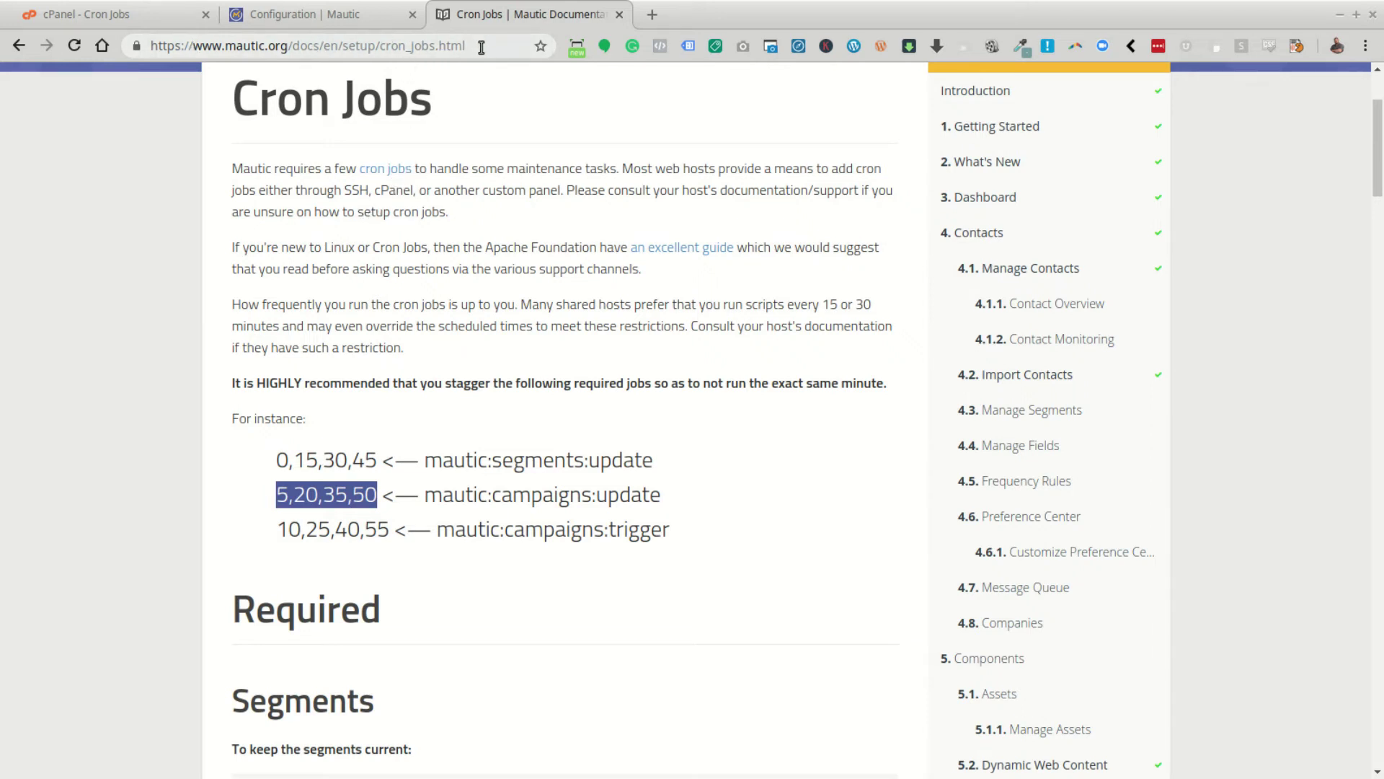
left_click(343, 17)
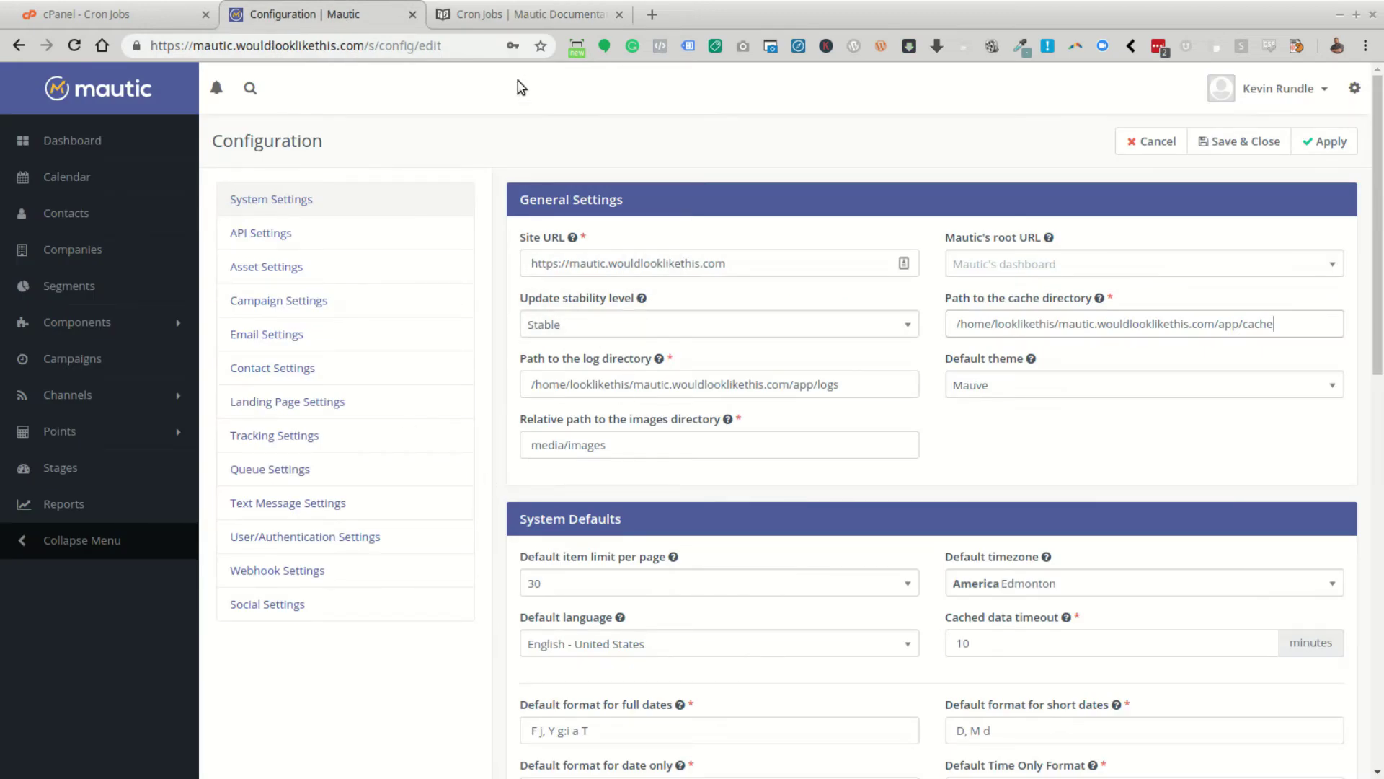
left_click(94, 8)
key("ctrl+v")
Step: Set the cron job's Hour, Day, Month and Weekday values all to * so it runs every hour, day, month and weekday
scroll(186, 476, "down", 4)
left_click(120, 232)
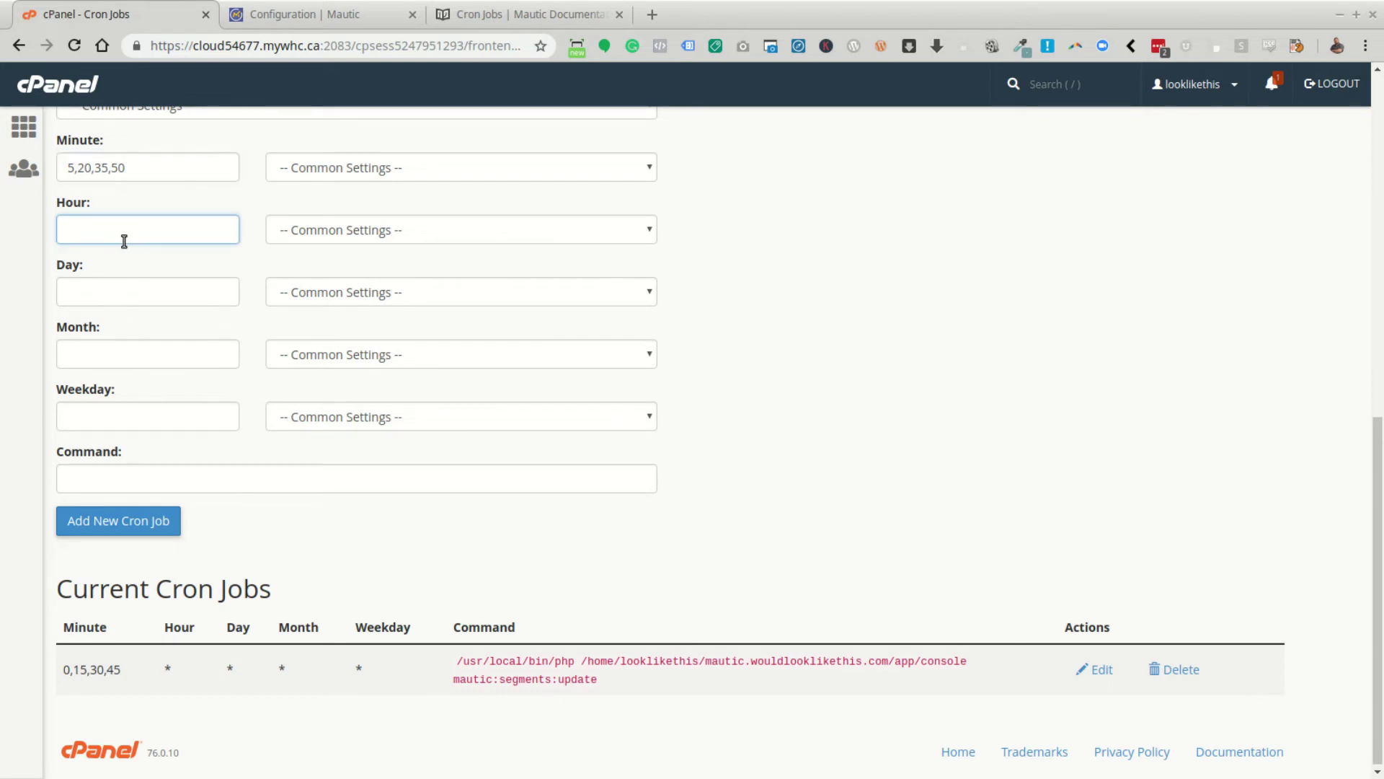
left_click(111, 288)
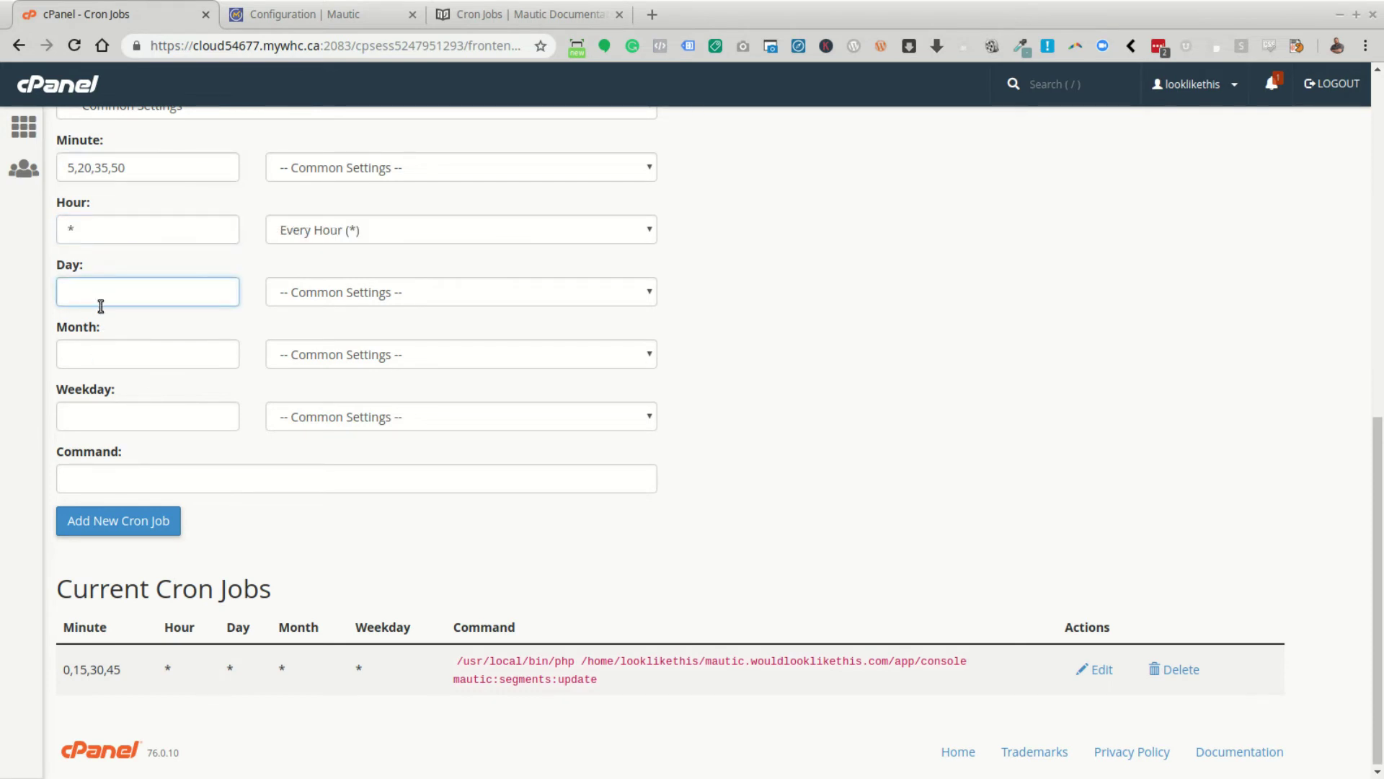
type("*")
left_click(109, 351)
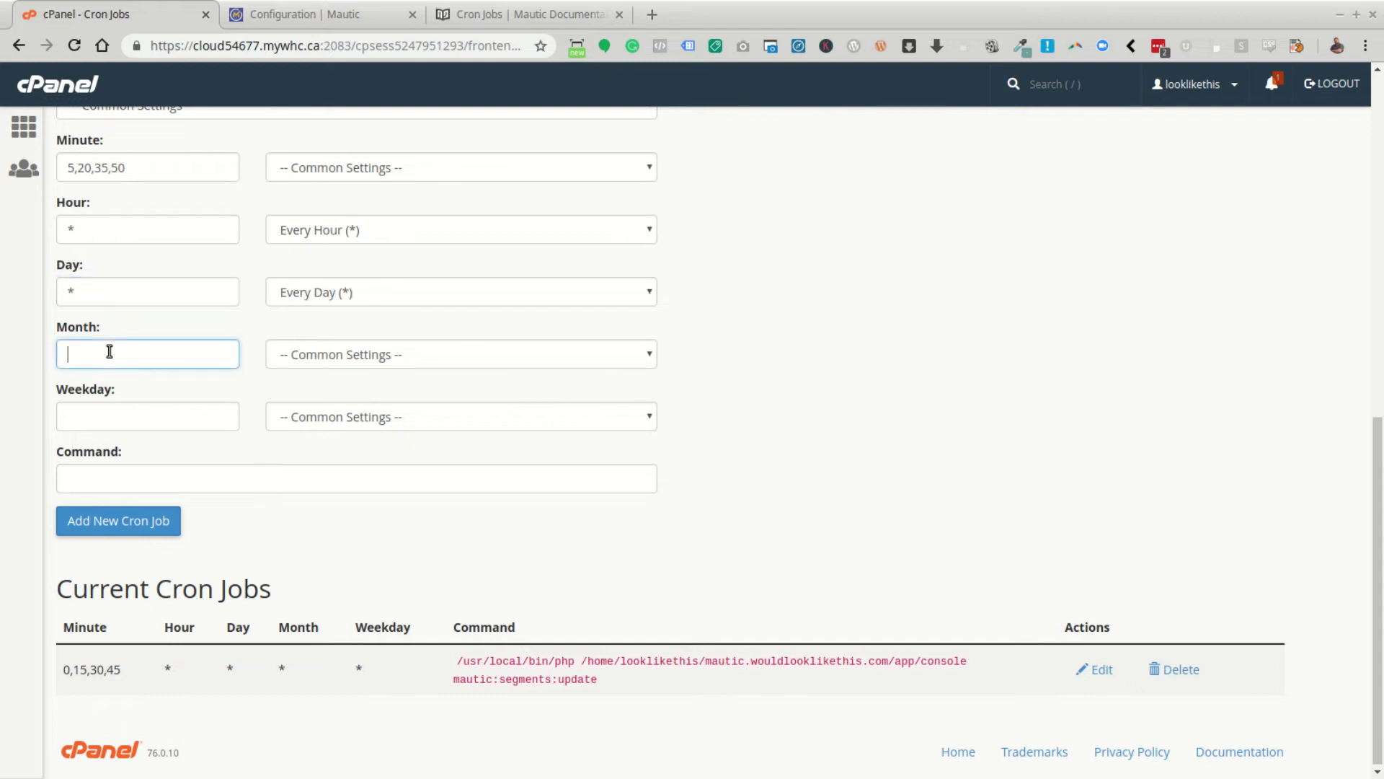
left_click(436, 343)
left_click(397, 395)
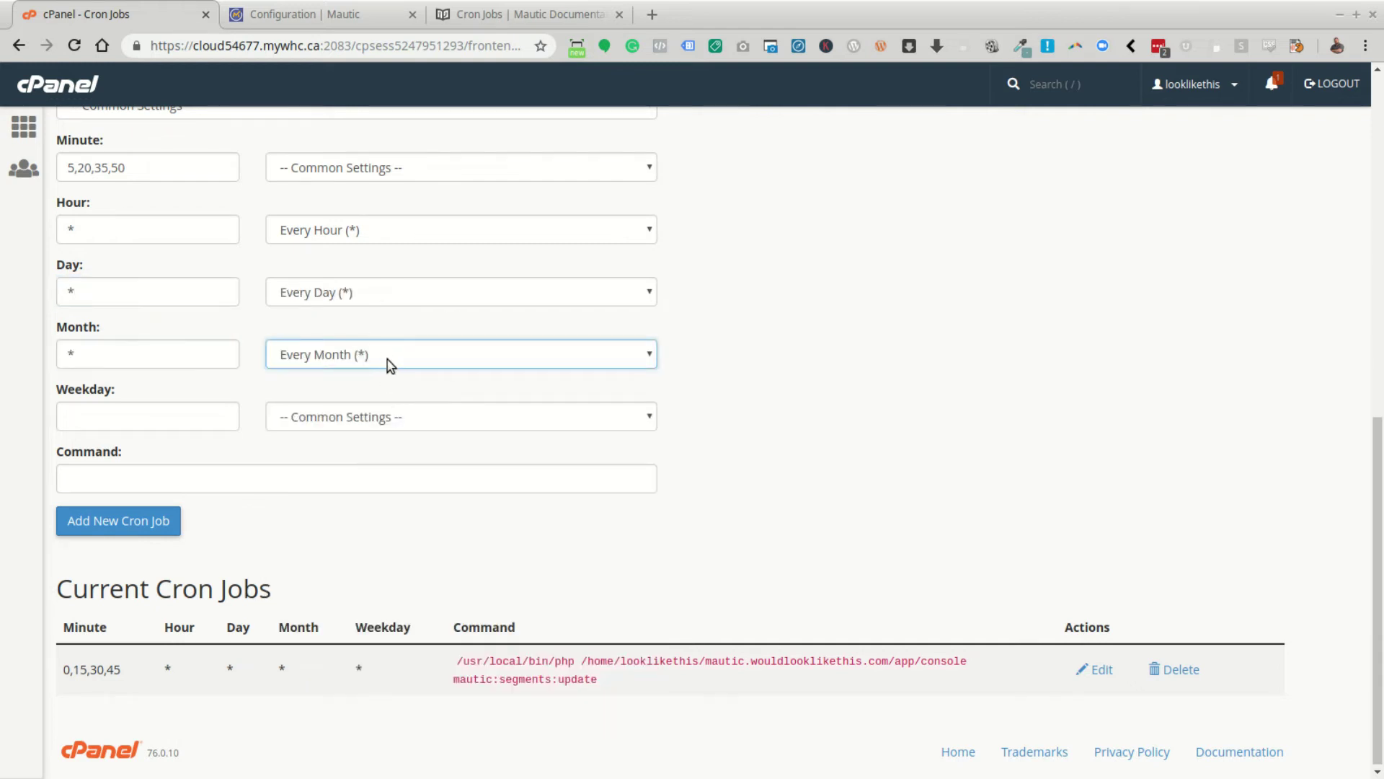
left_click(390, 416)
left_click(374, 458)
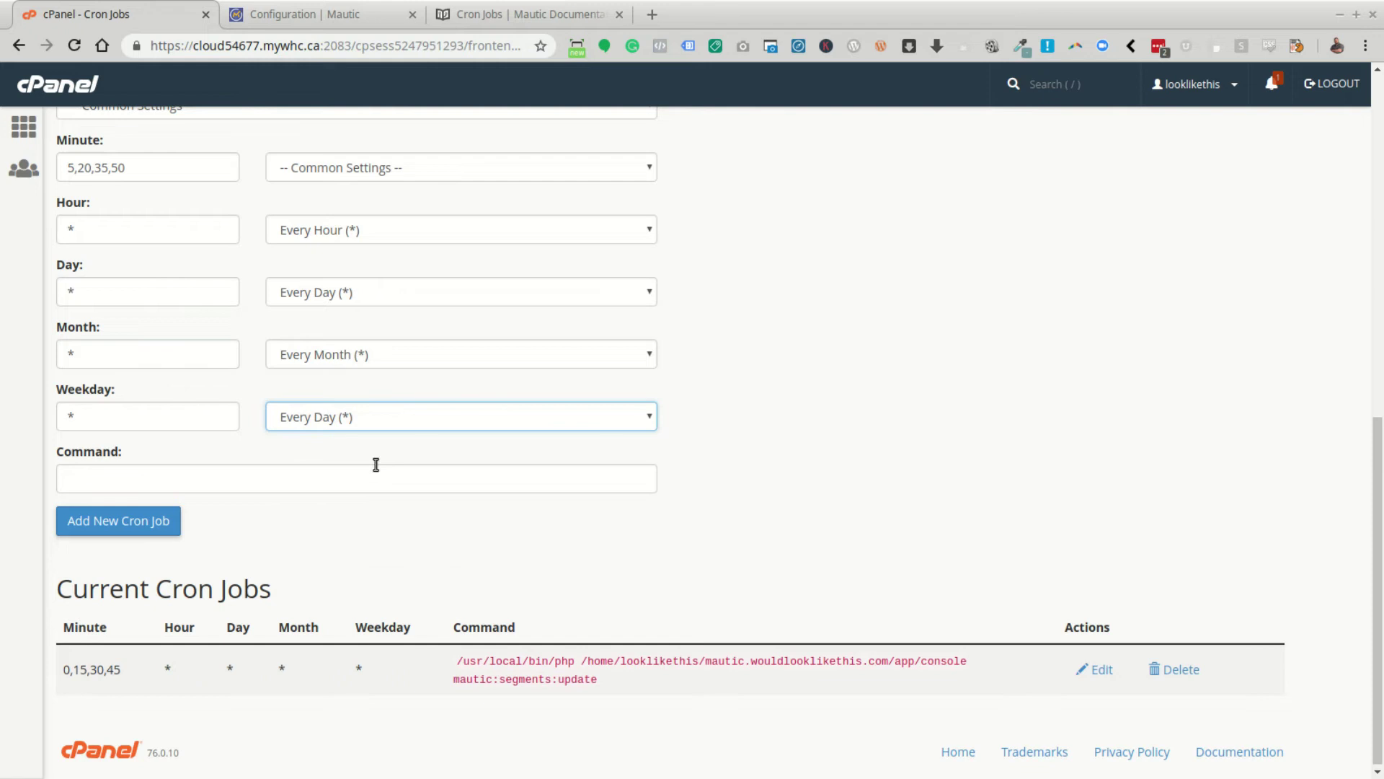
left_click(387, 430)
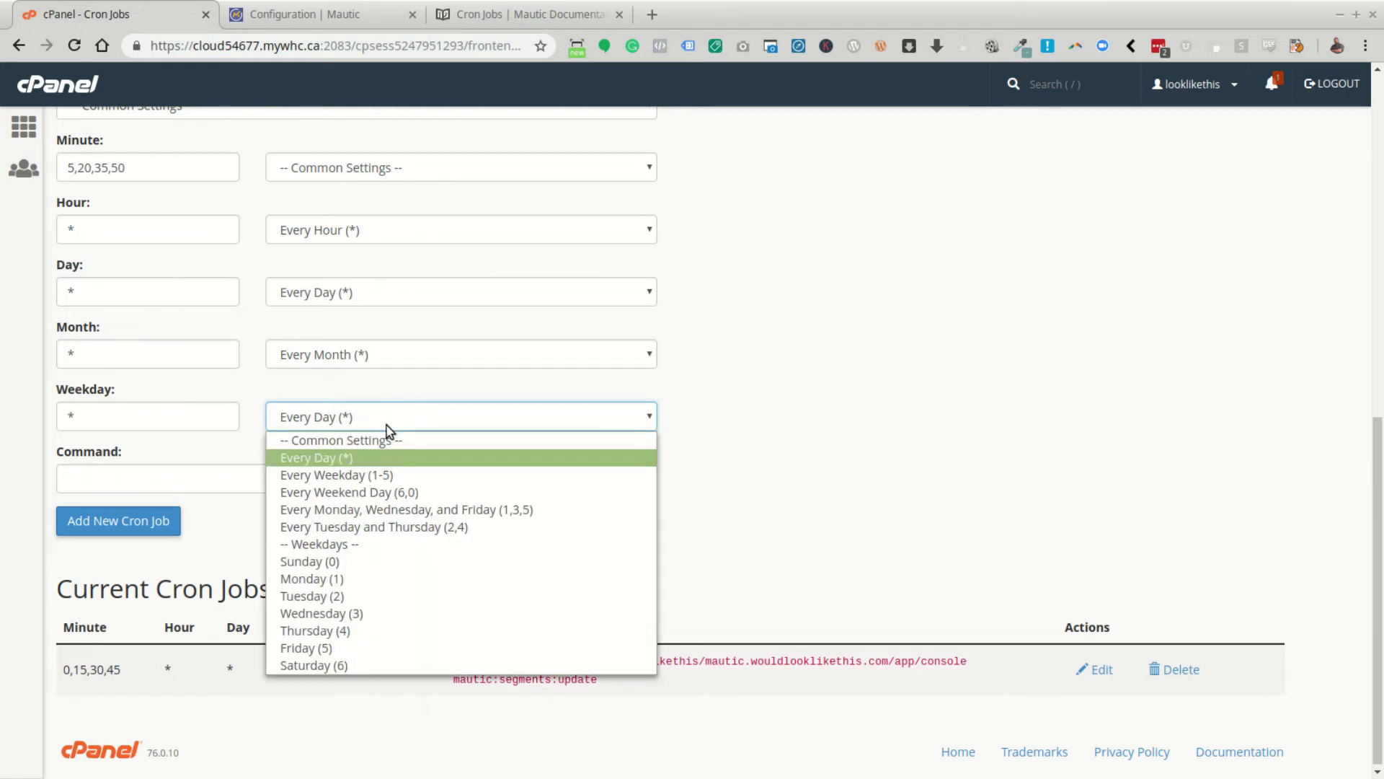
left_click(388, 430)
Step: Switch to Sublime Text and copy the full mautic:campaigns:rebuild command line
scroll(217, 486, "down", 1)
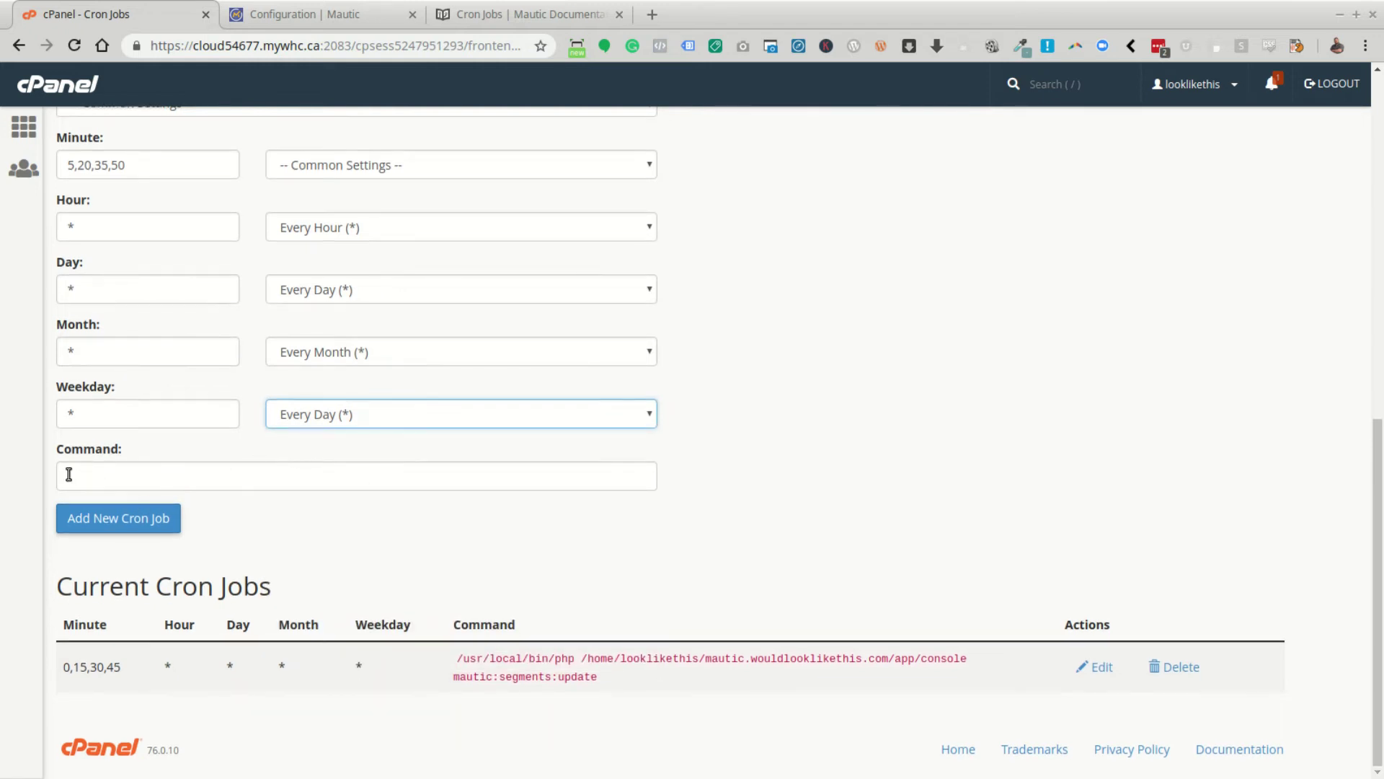
left_click(125, 475)
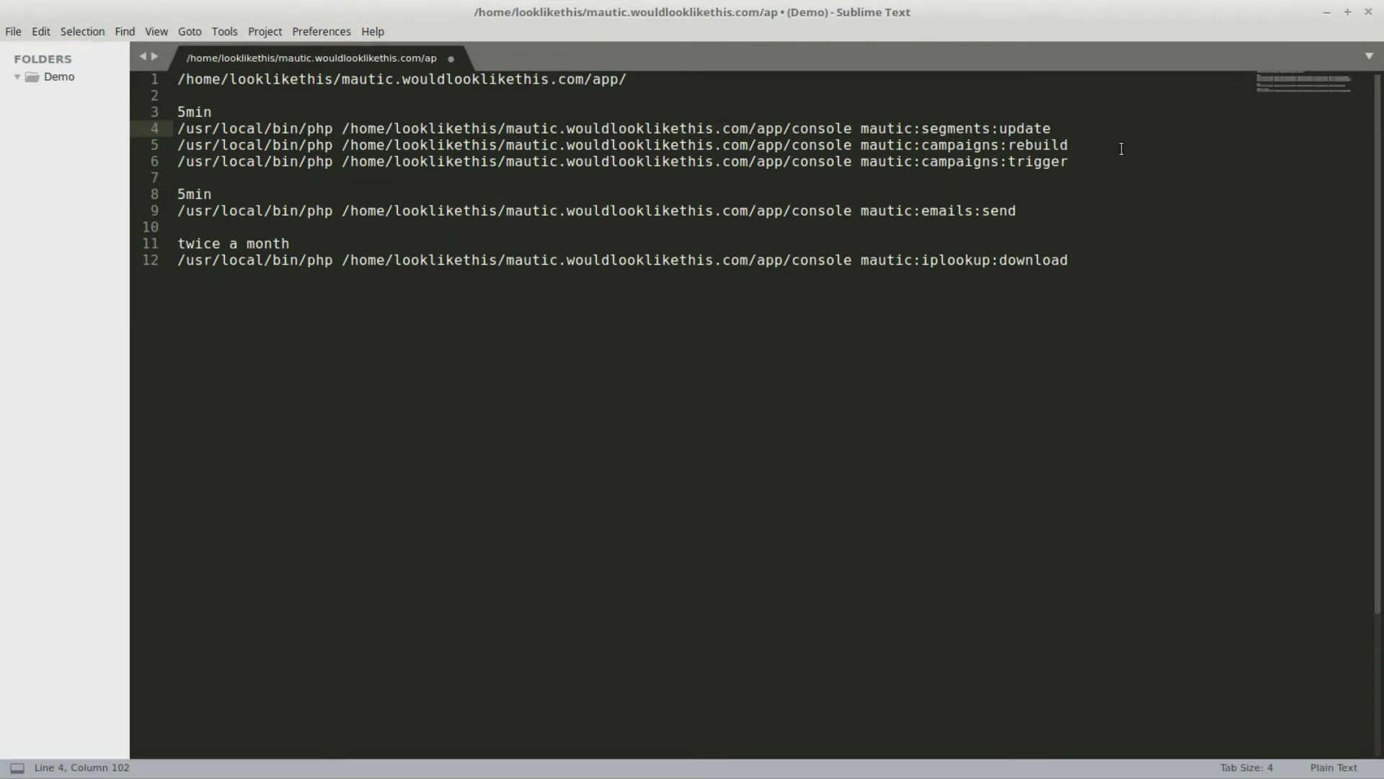
left_click_drag(1068, 145, 178, 141)
key("ctrl+c")
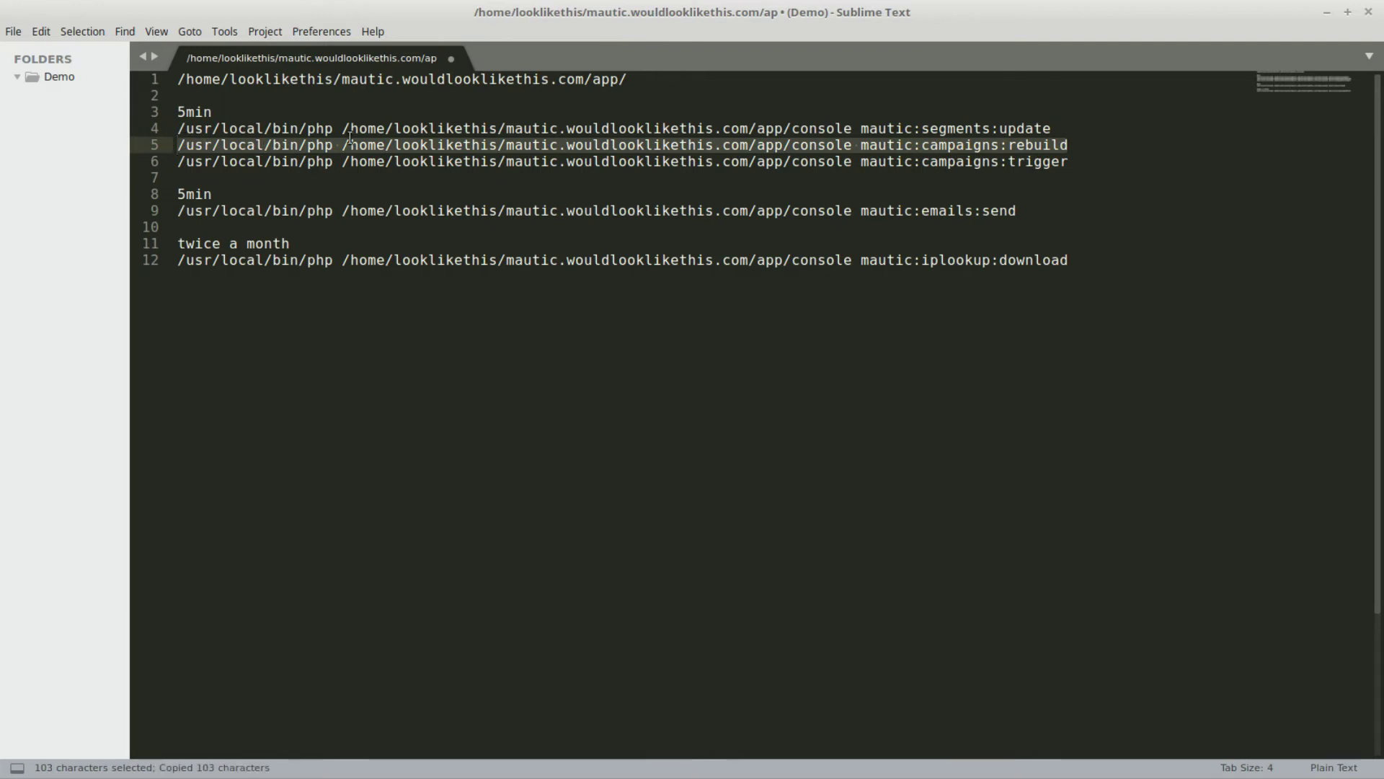
Step: Back in cPanel, paste the mautic:campaigns:rebuild command into the Command value and add the cron job
left_click(1327, 12)
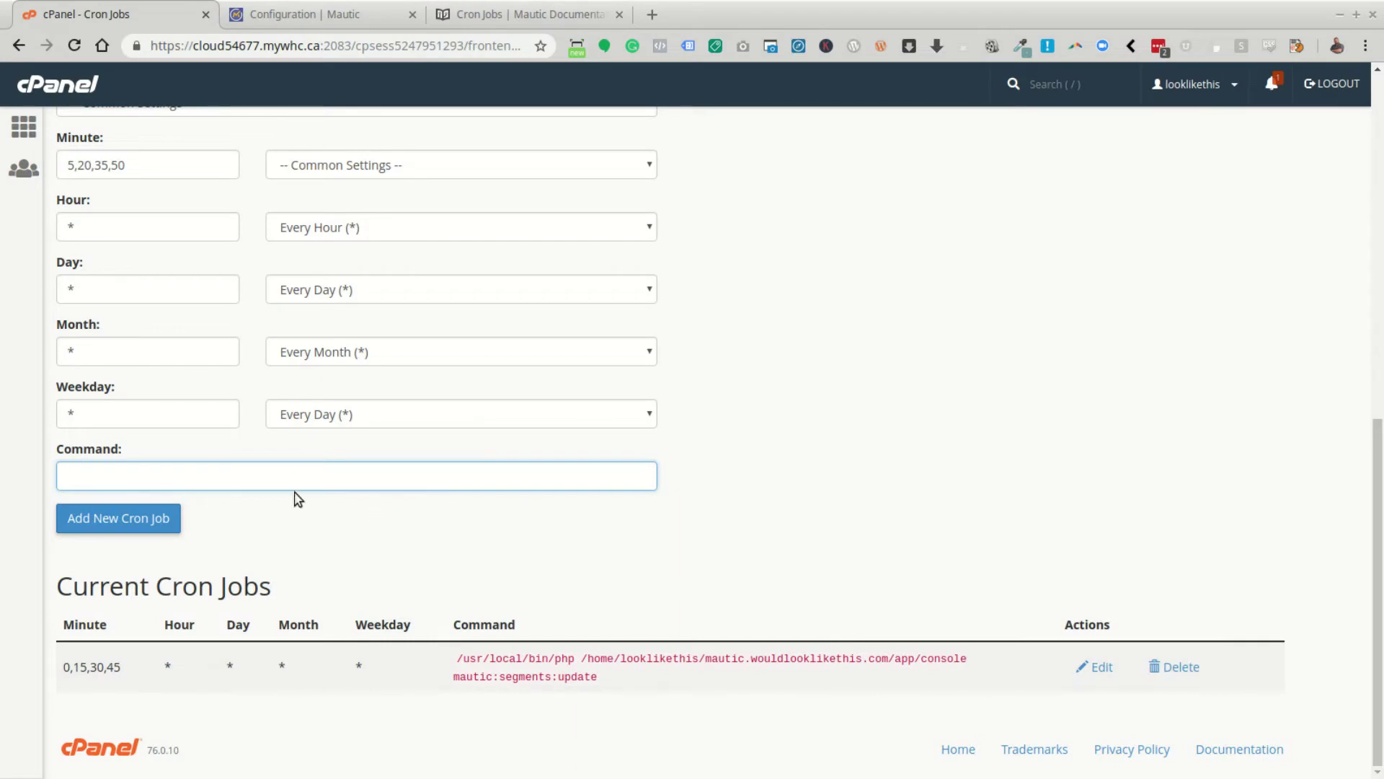
key("ctrl+v")
left_click(170, 520)
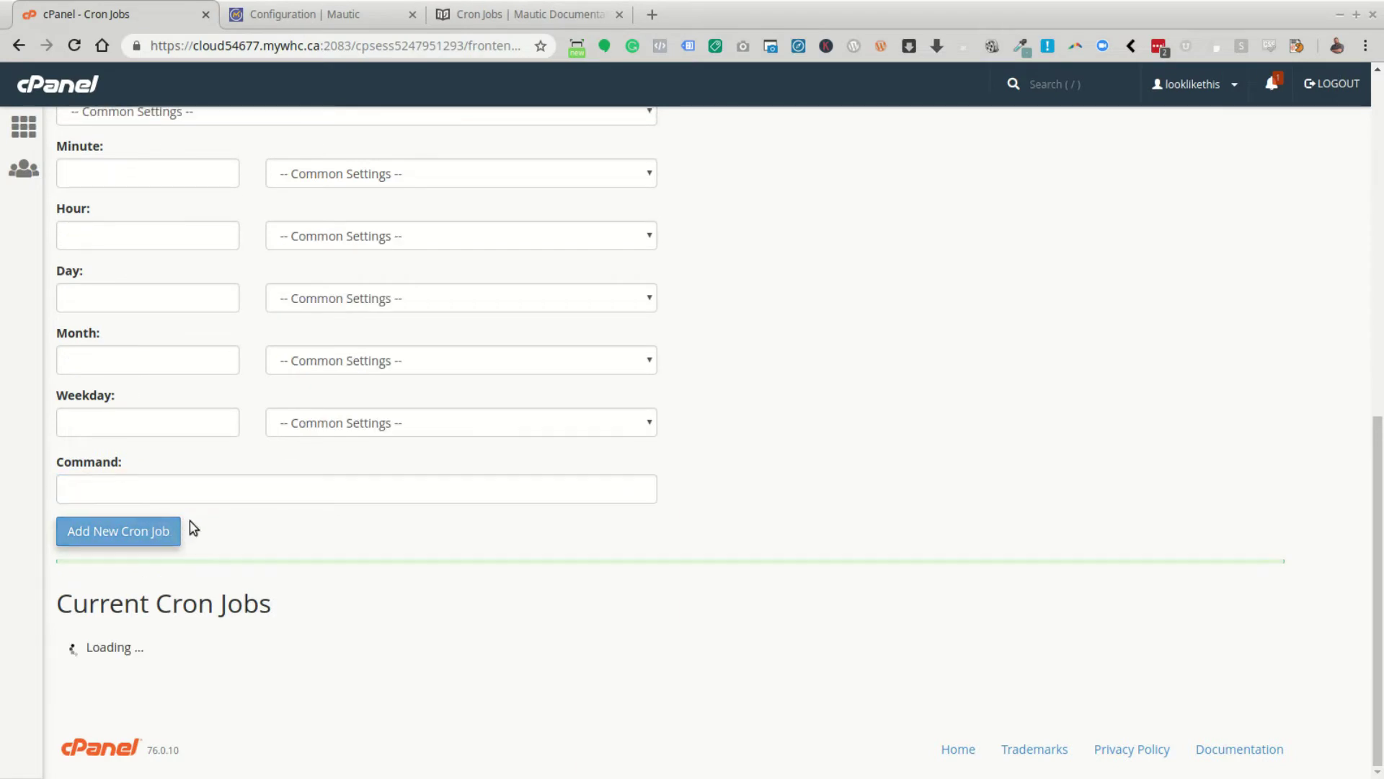
scroll(284, 516, "down", 2)
Step: Copy the mautic:campaigns:trigger minutes 10,25,40,55 from the Mautic documentation and set them as the third cron job's Minute value
scroll(360, 526, "up", 5)
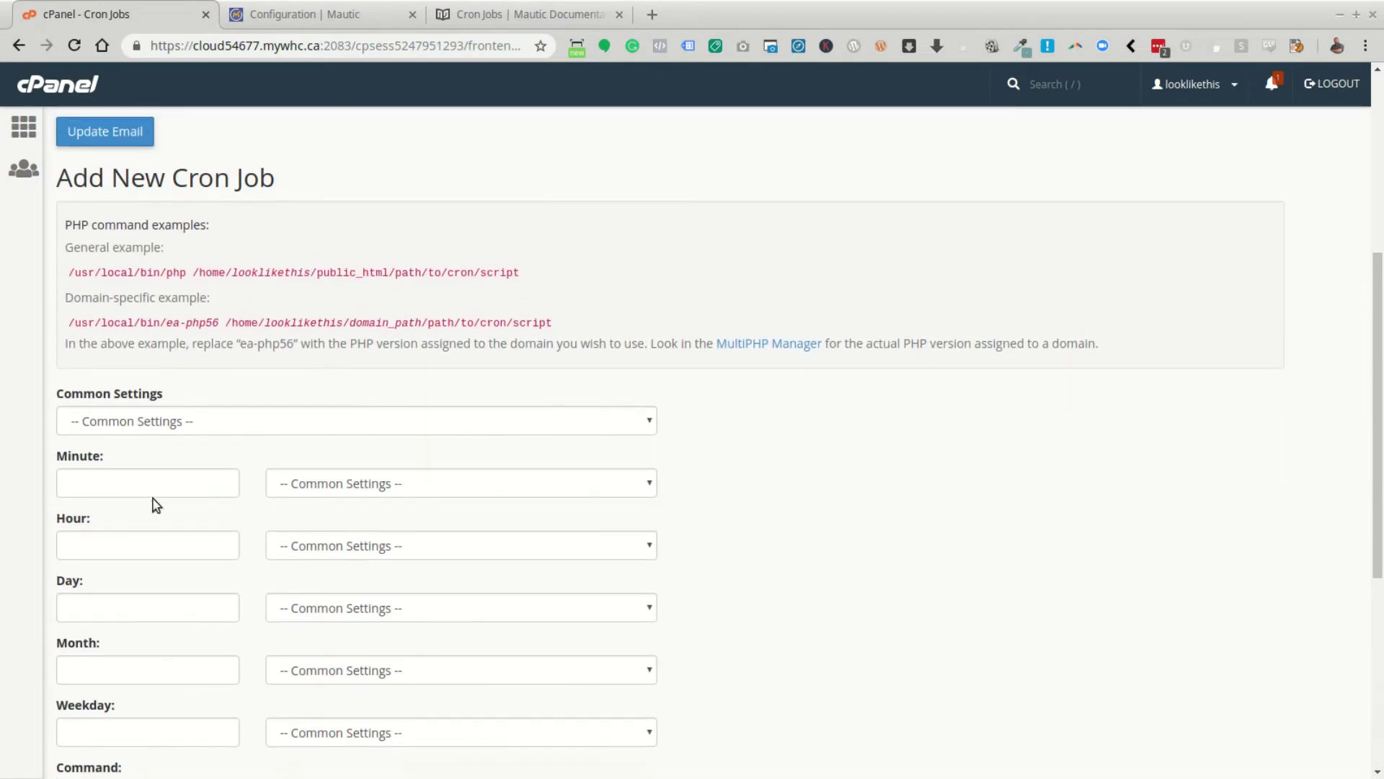
left_click(561, 12)
left_click_drag(393, 529, 278, 525)
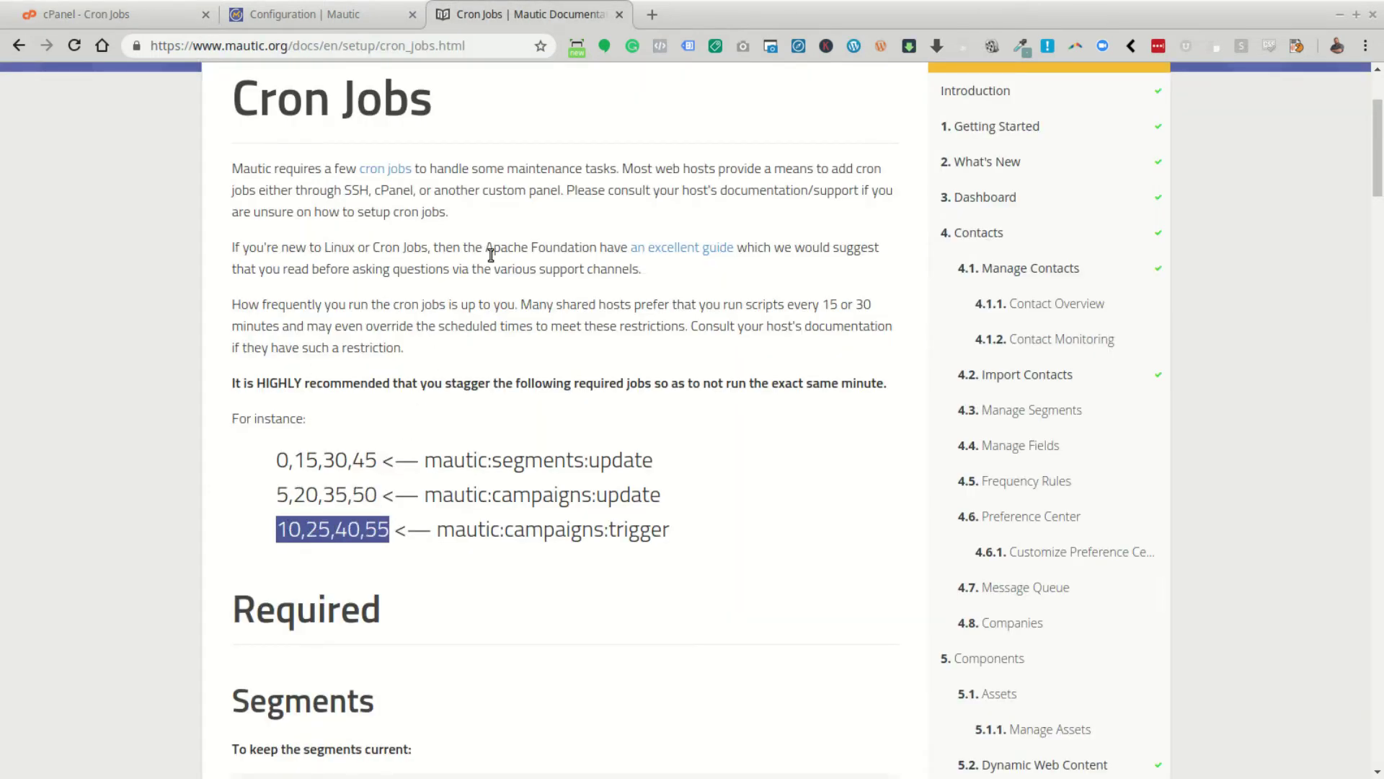
left_click(271, 16)
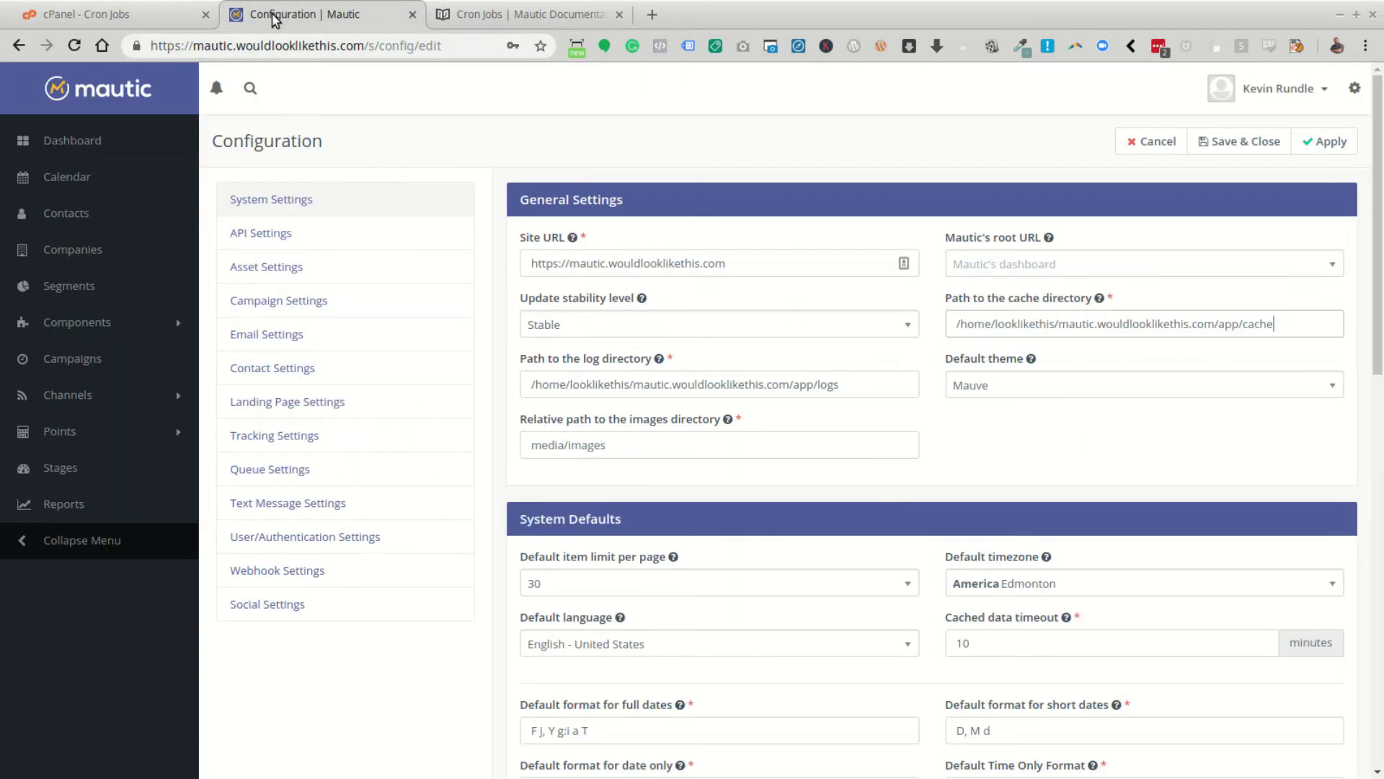
left_click(126, 15)
left_click(114, 485)
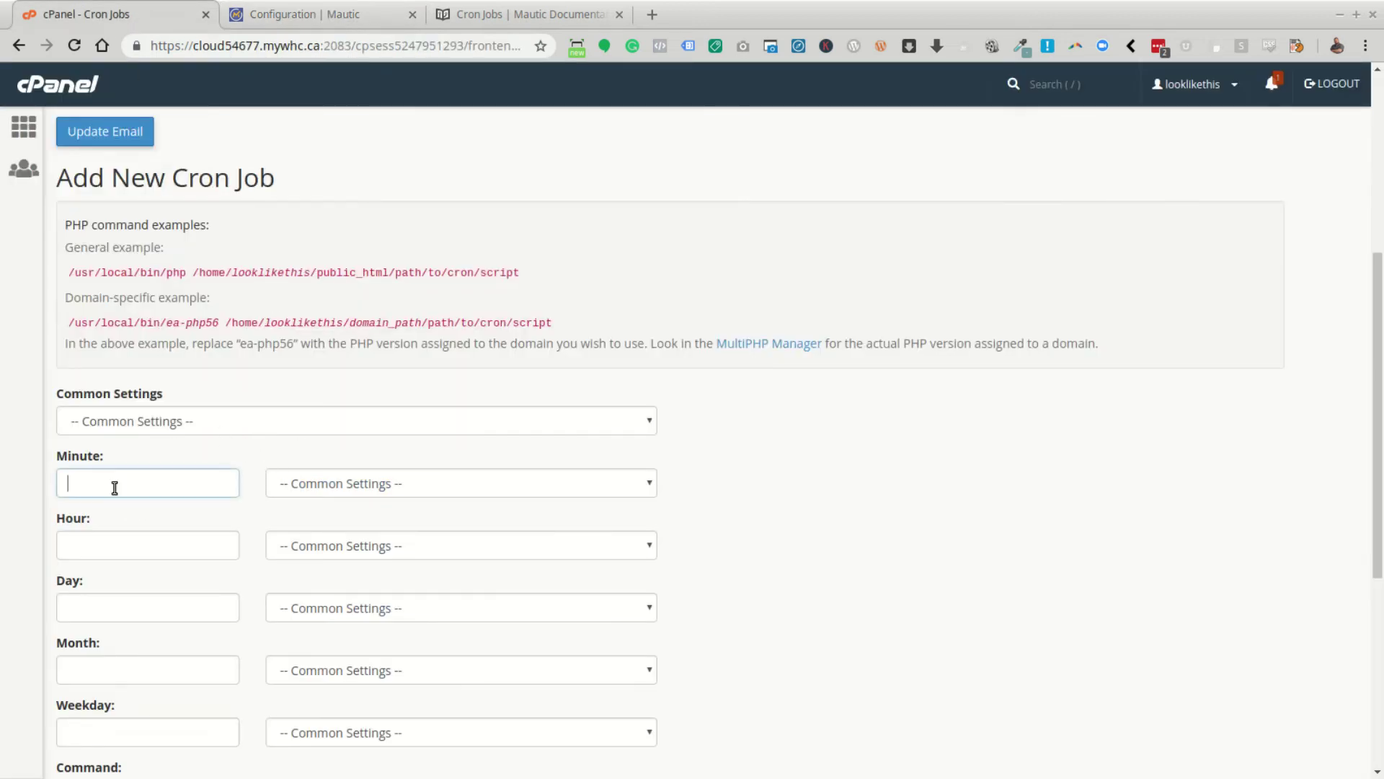
key("ctrl+v")
Step: Copy the mautic:campaigns:trigger command line from Sublime Text and paste it as the third cron job's Command in cPanel
key("alt+Tab")
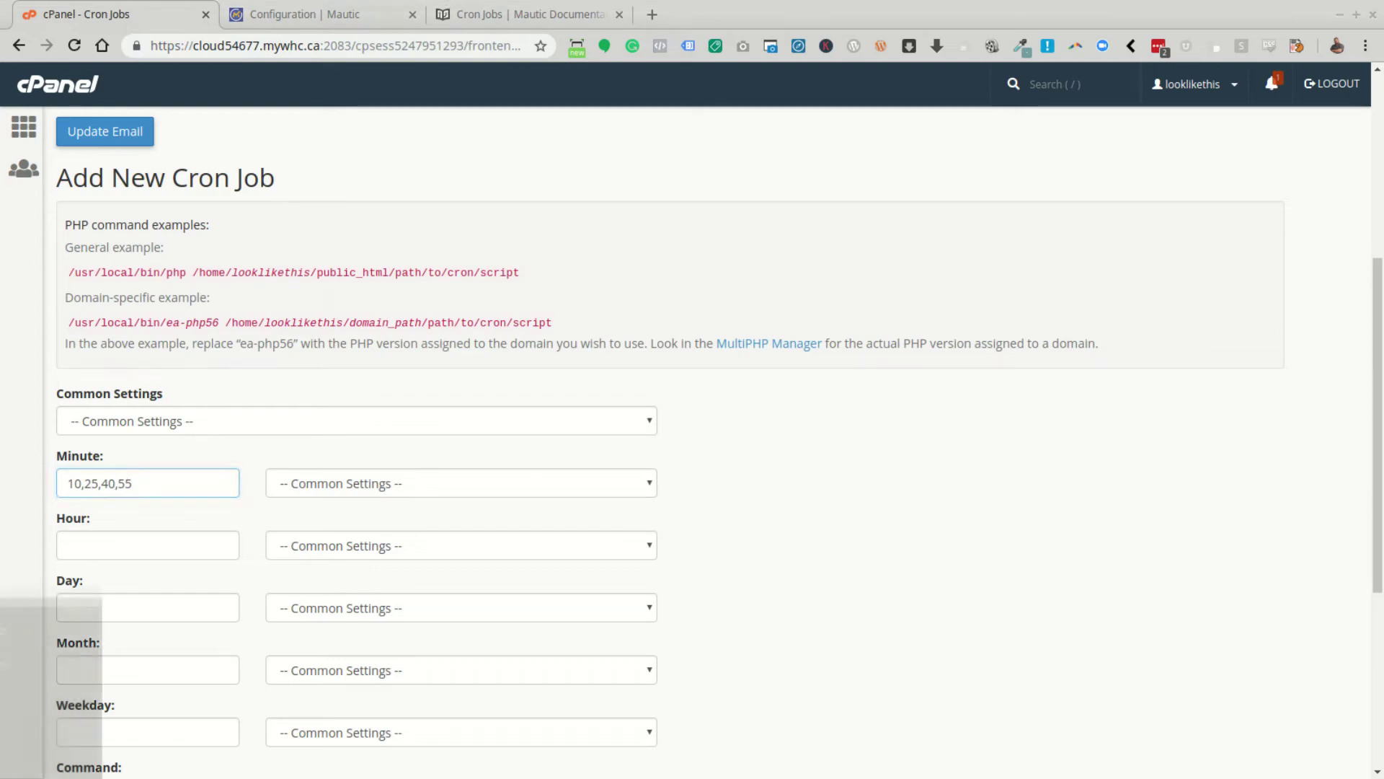
left_click_drag(1102, 170, 178, 161)
key("ctrl+c")
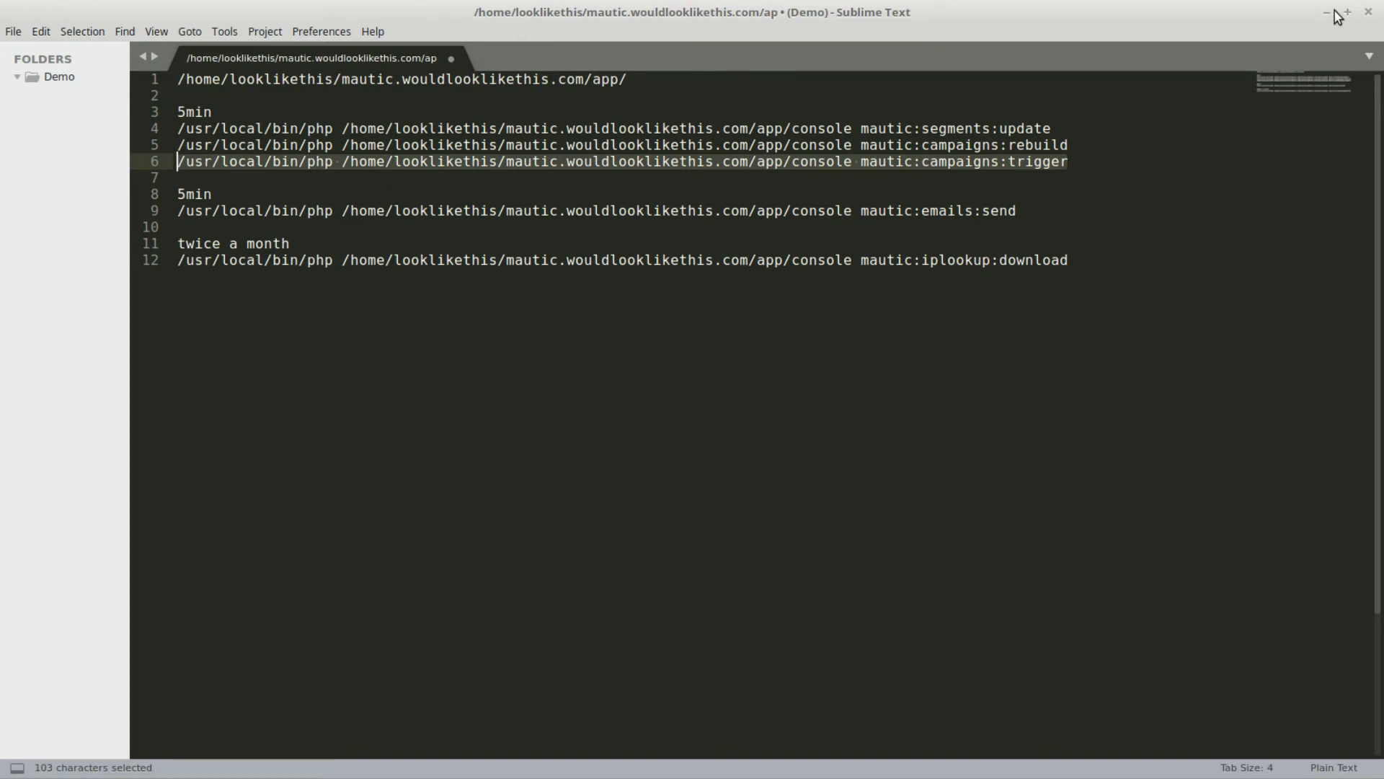
key("alt+Tab")
scroll(240, 496, "down", 3)
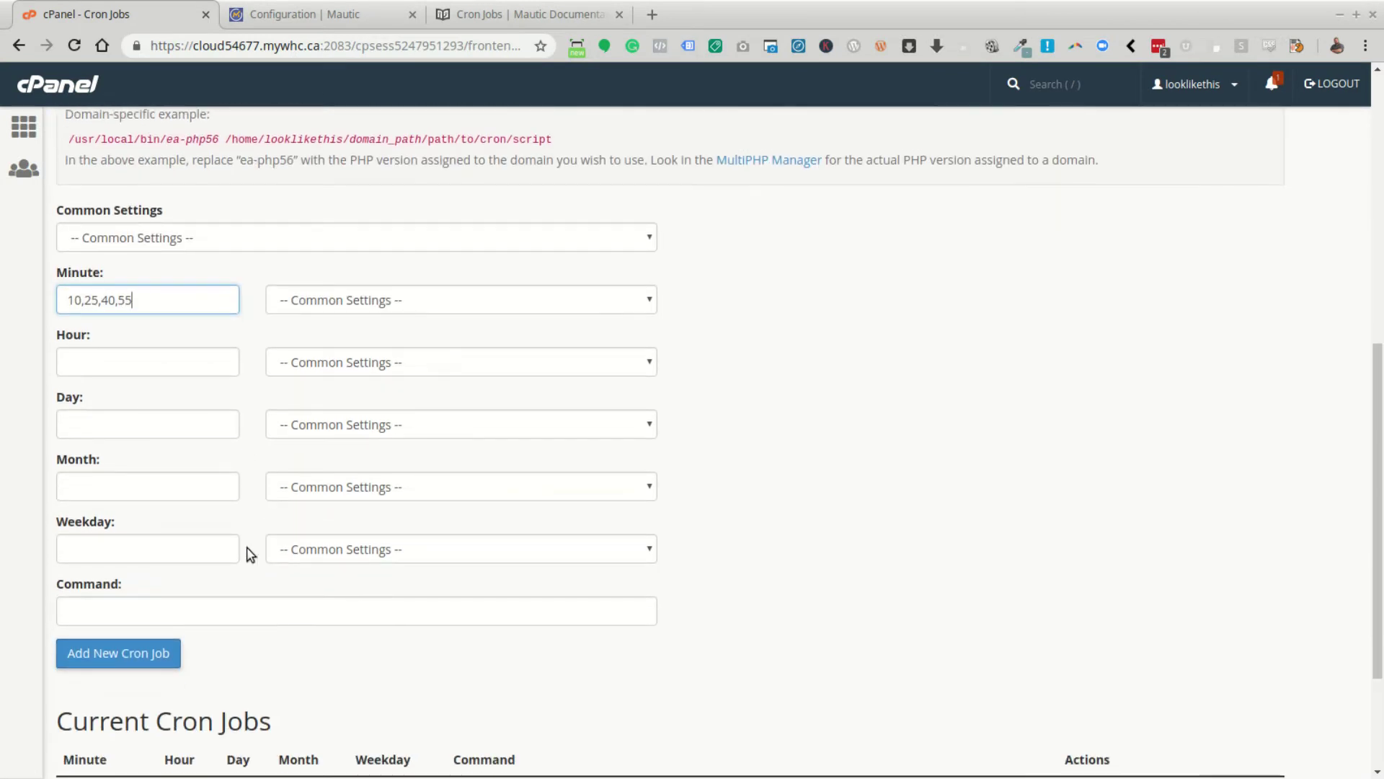
left_click(182, 613)
key("ctrl+v")
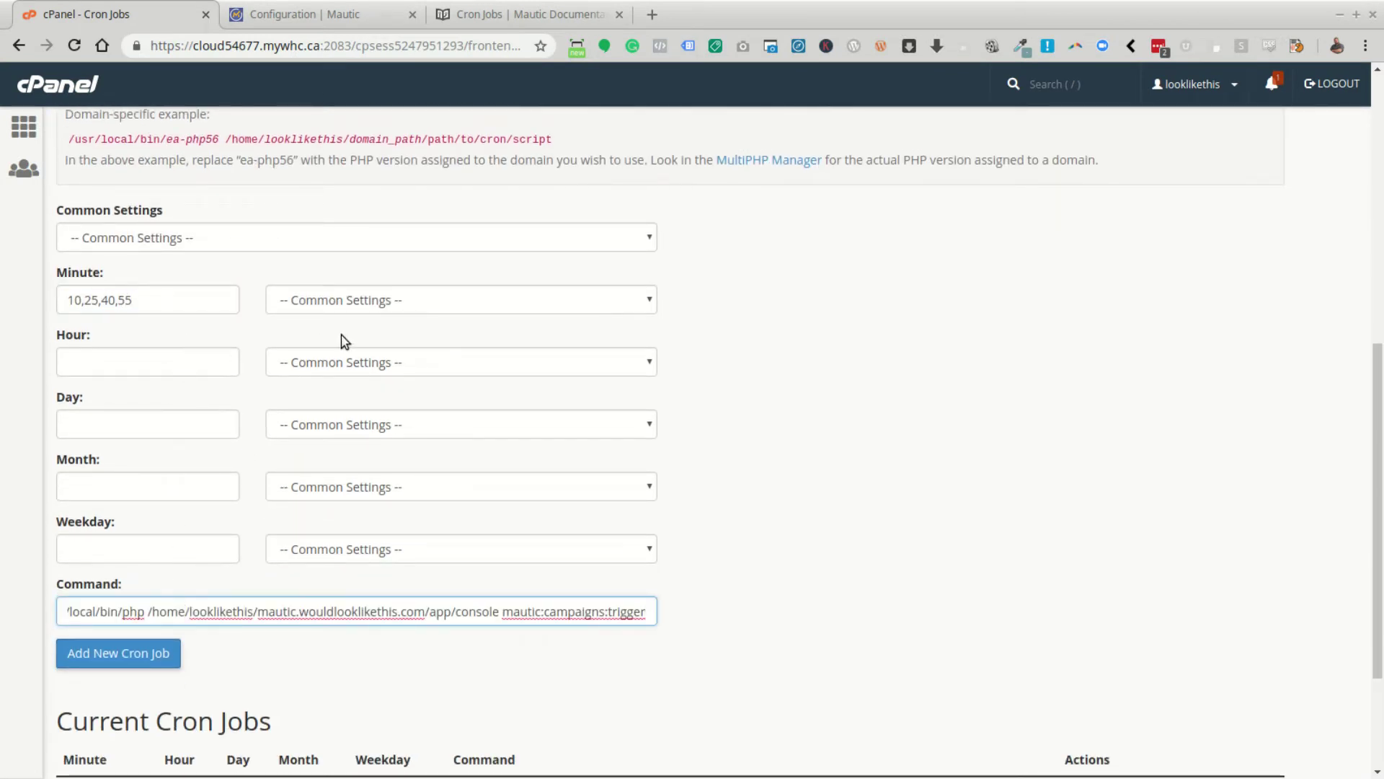
Step: Set the mautic:campaigns:trigger job to every hour, every day, every month and every weekday, and add the cron job
left_click(348, 362)
left_click(333, 401)
left_click(326, 424)
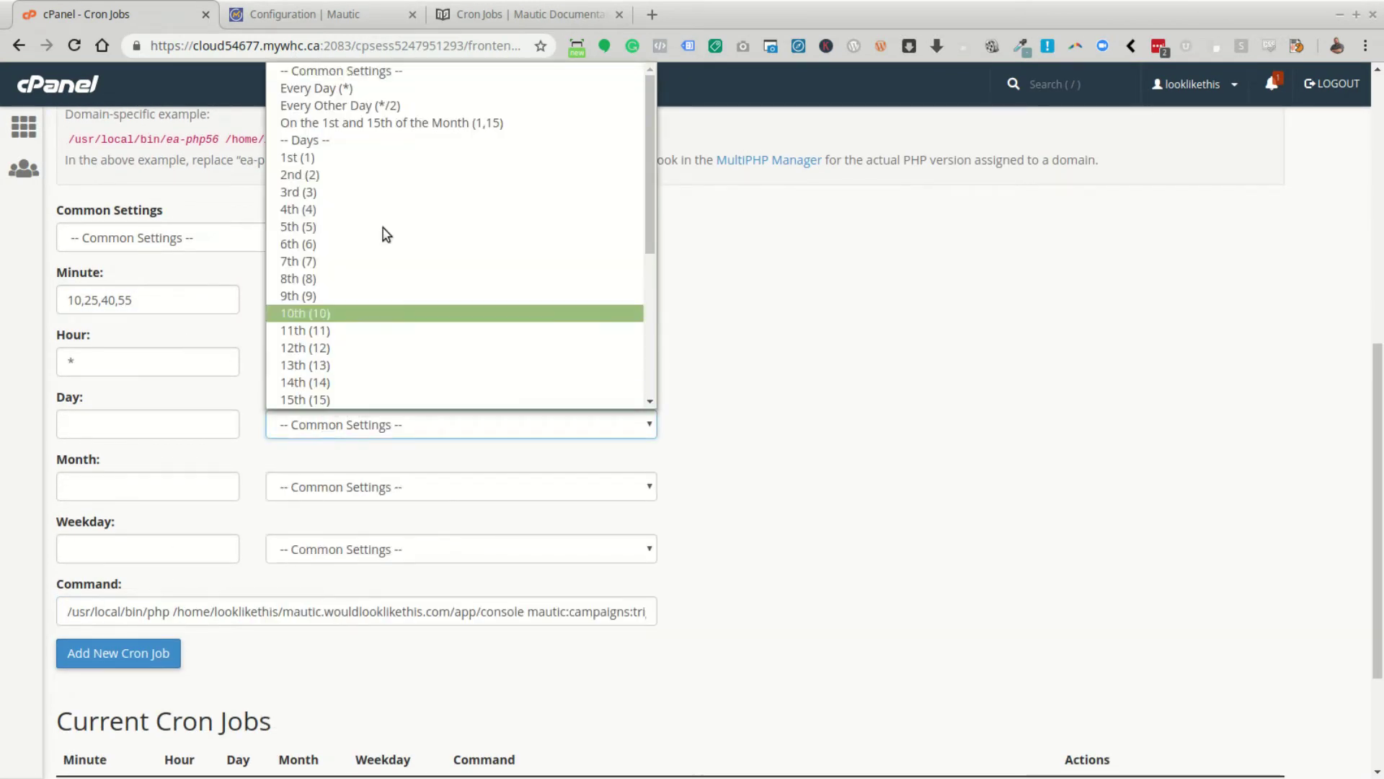
left_click(414, 88)
left_click(345, 486)
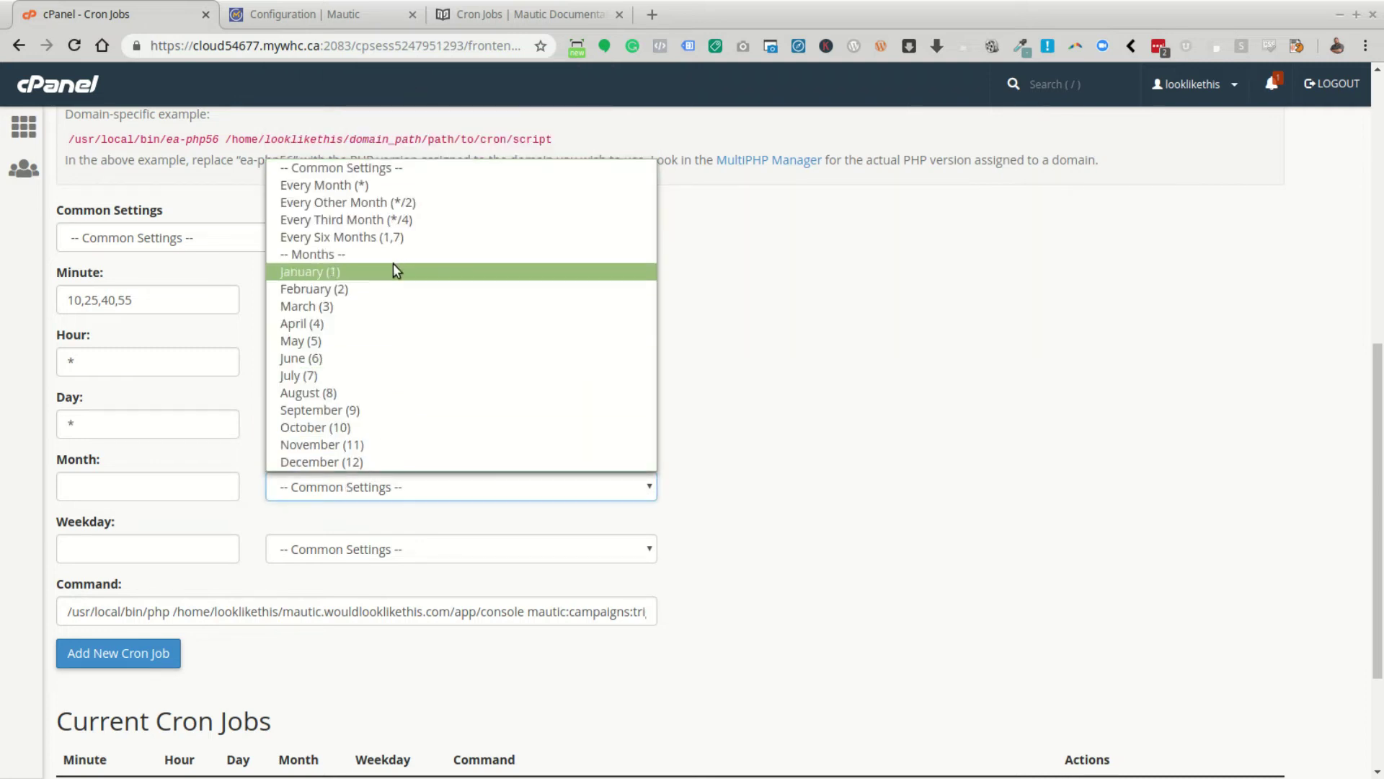
left_click(419, 183)
left_click(397, 544)
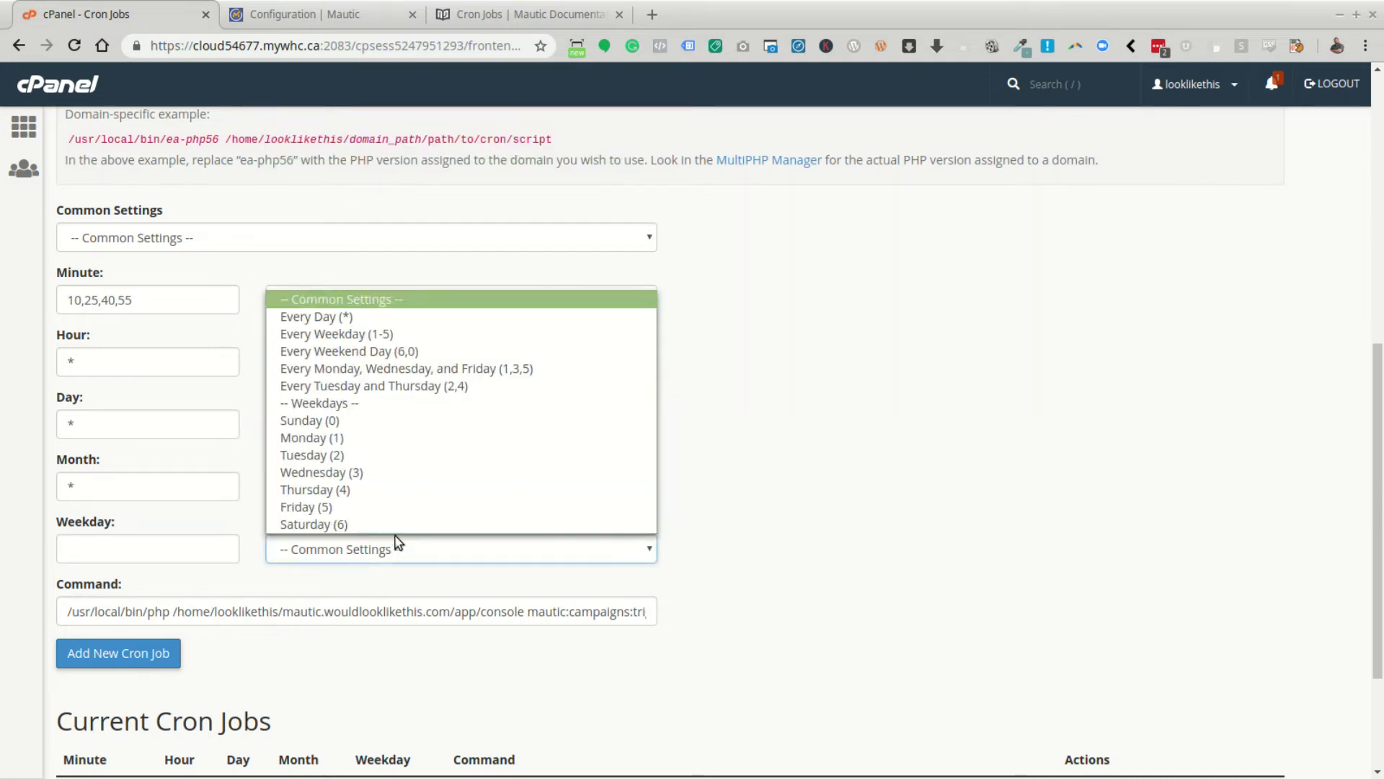
left_click(408, 316)
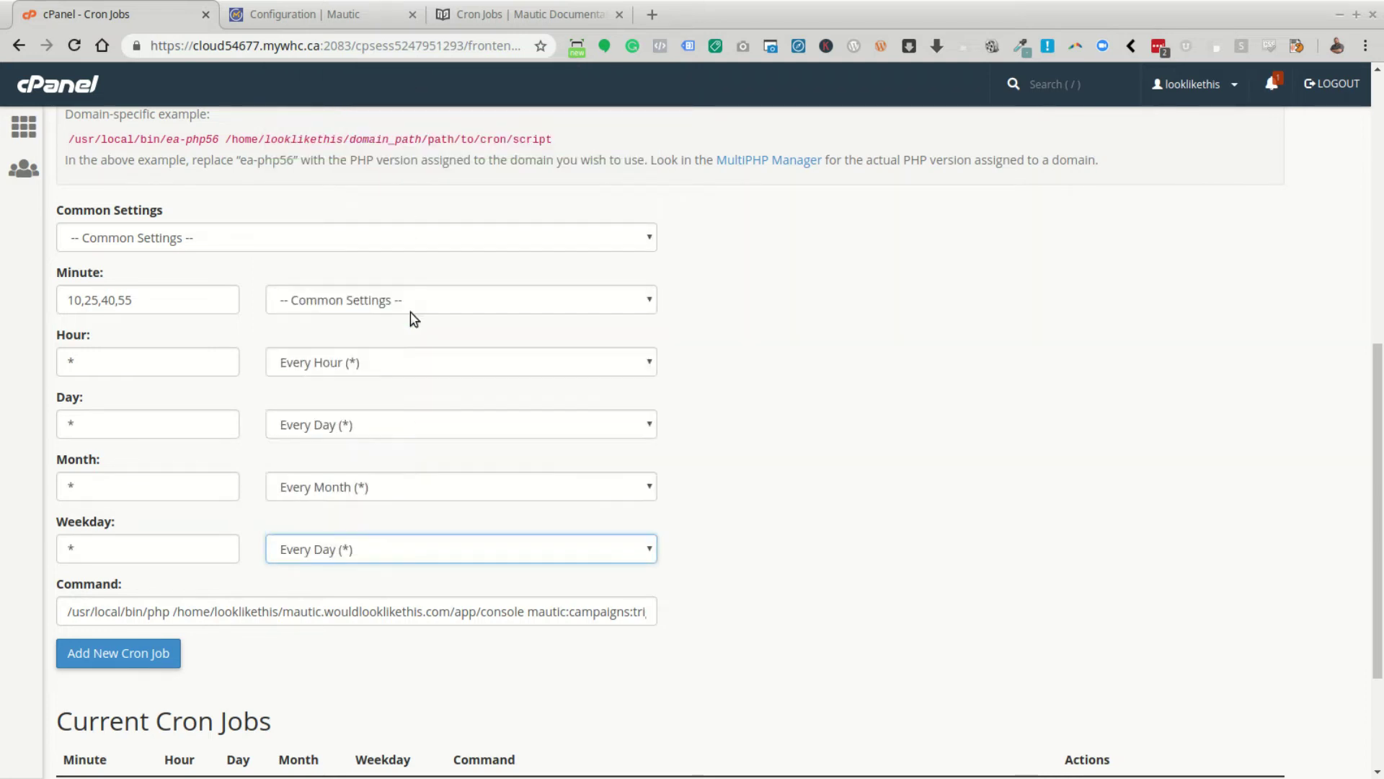
left_click(121, 660)
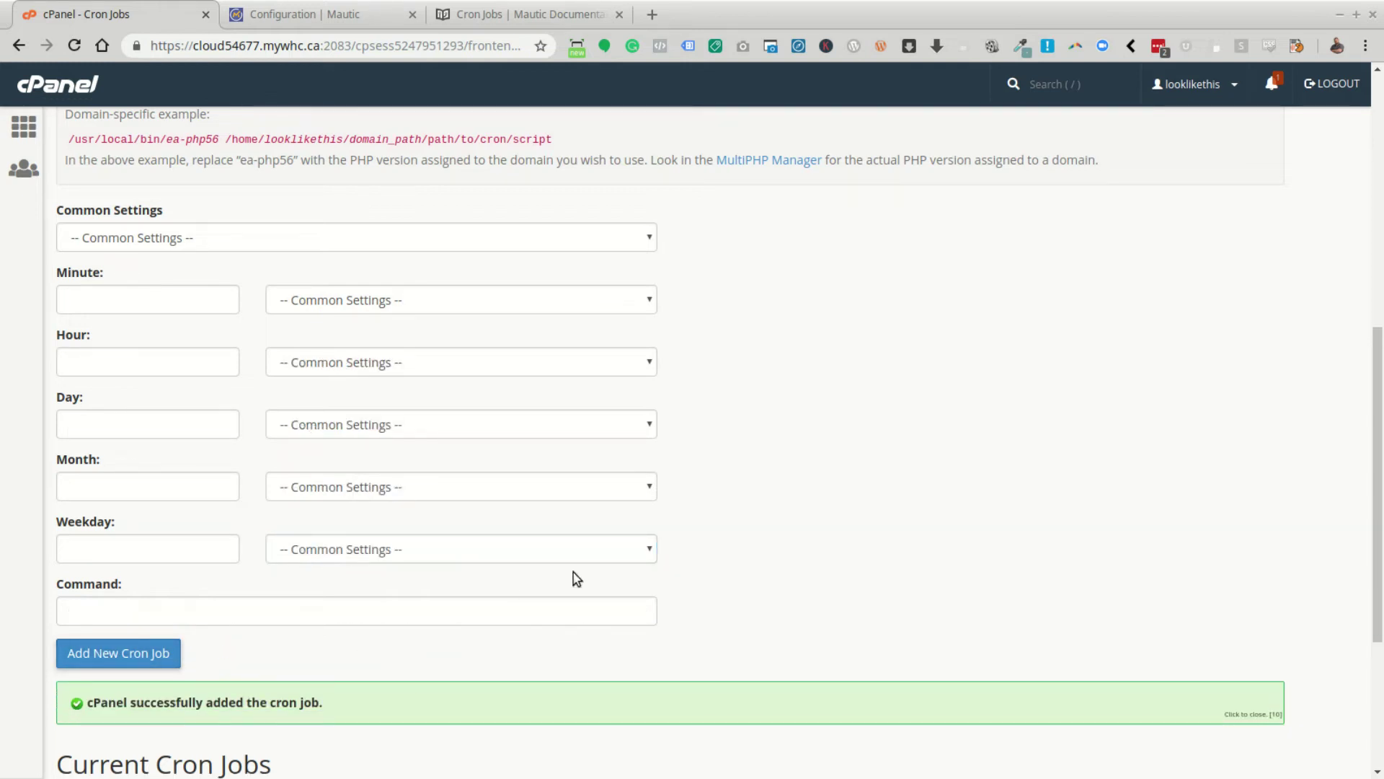
Step: Enter 2,7,12,17,22,27,32,37,42,47,52,57 as the fourth cron job's Minute value and check the list from its start
left_click(107, 300)
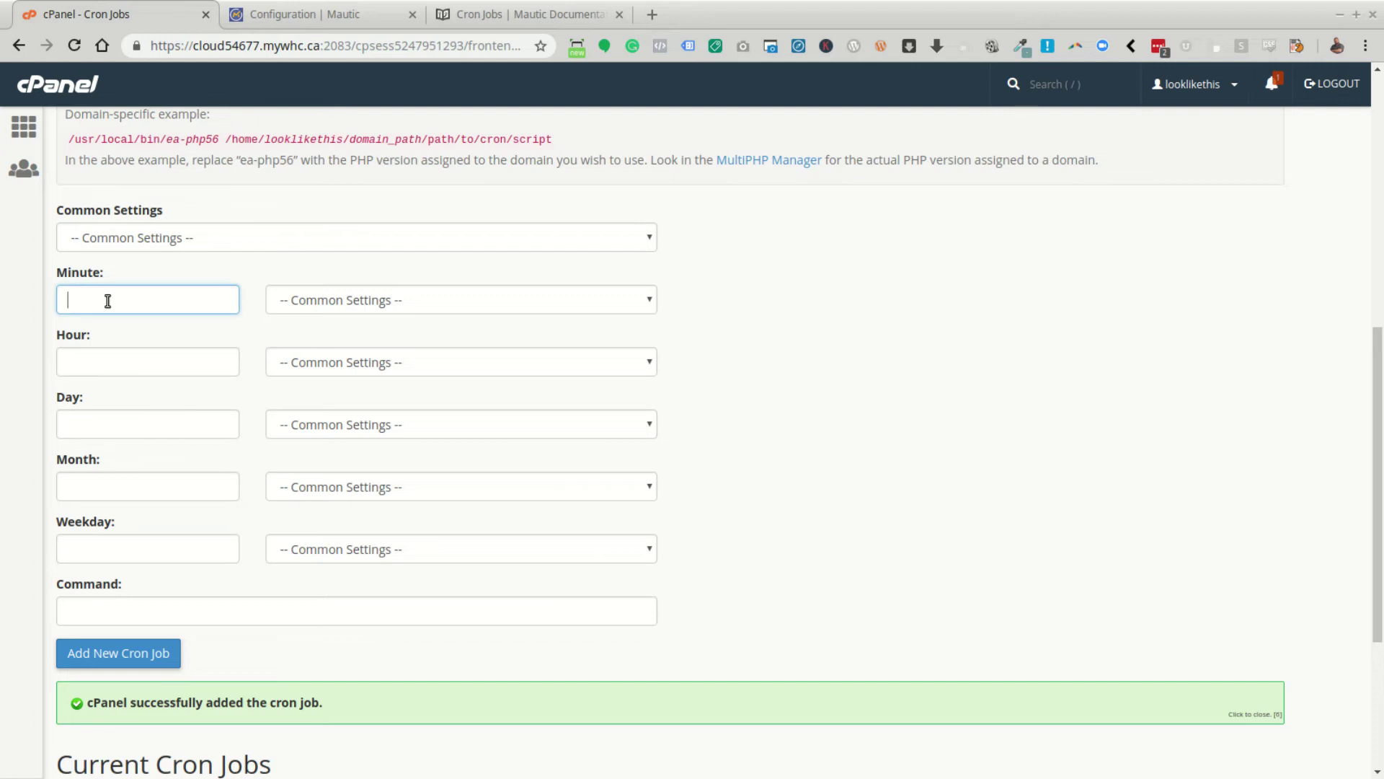
type("2,7,")
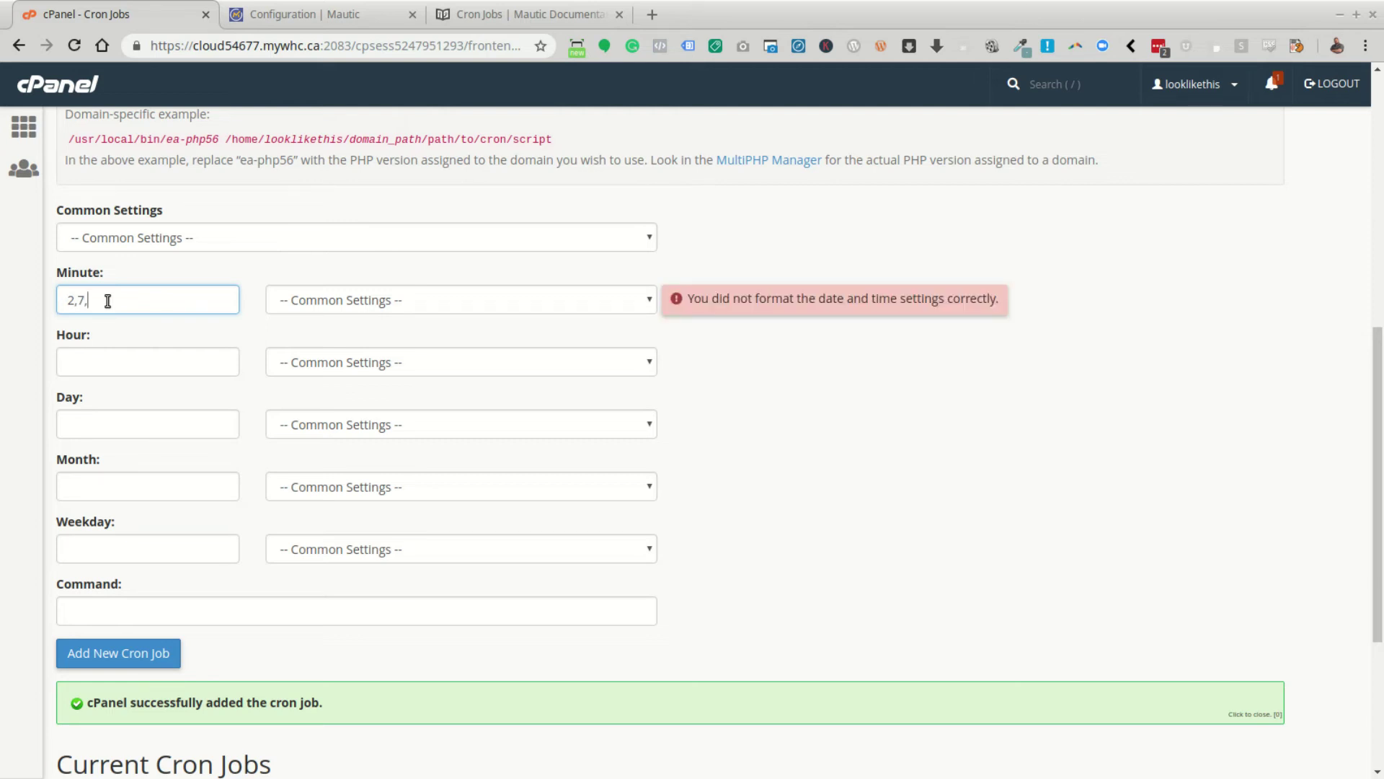
type("12,17")
type(",")
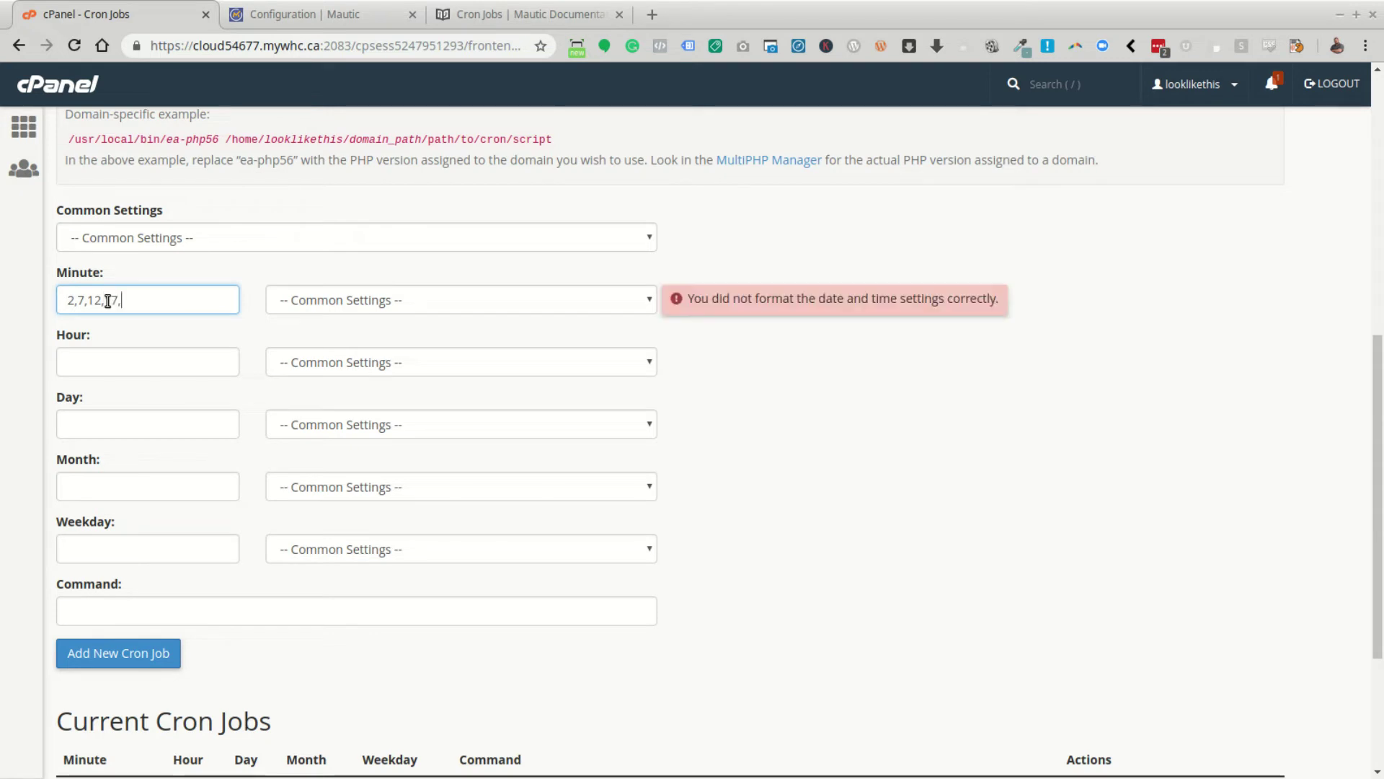
type("22")
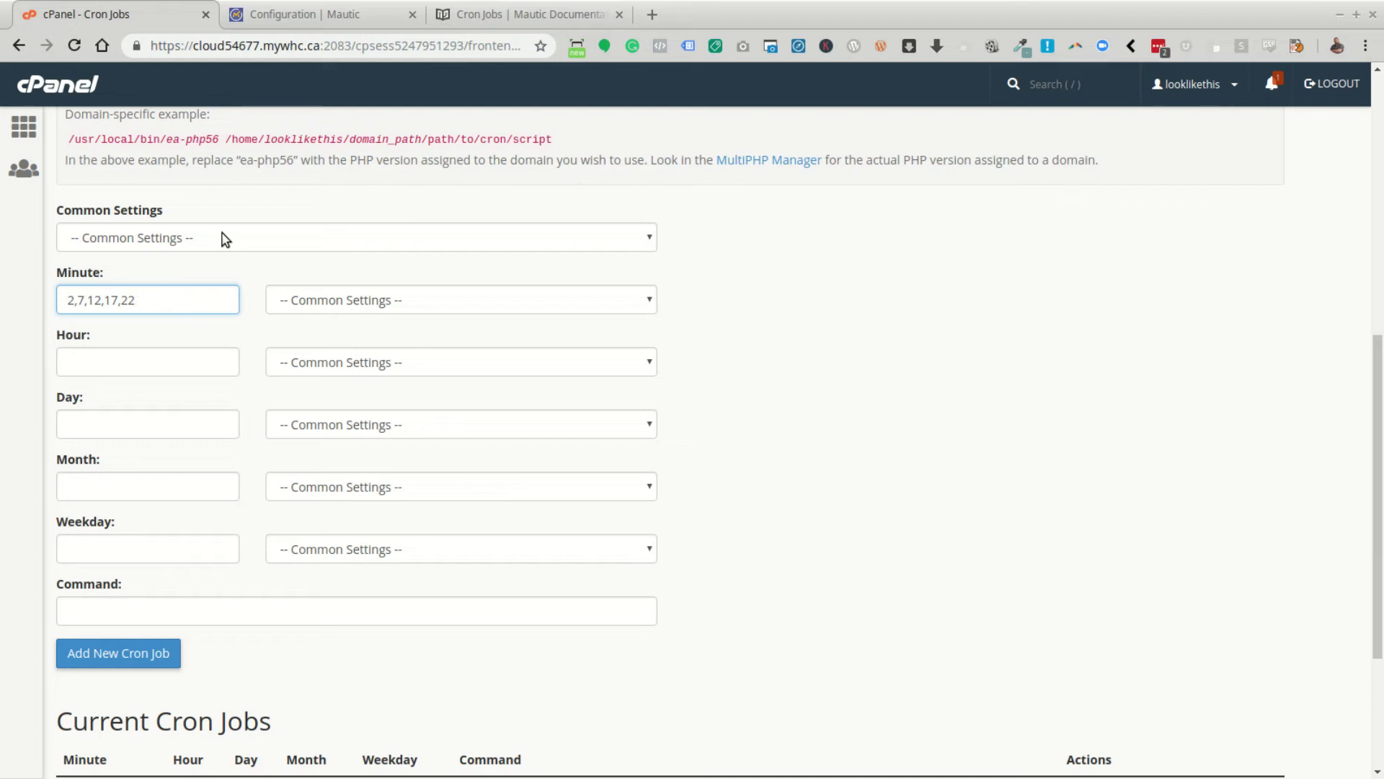
type(",")
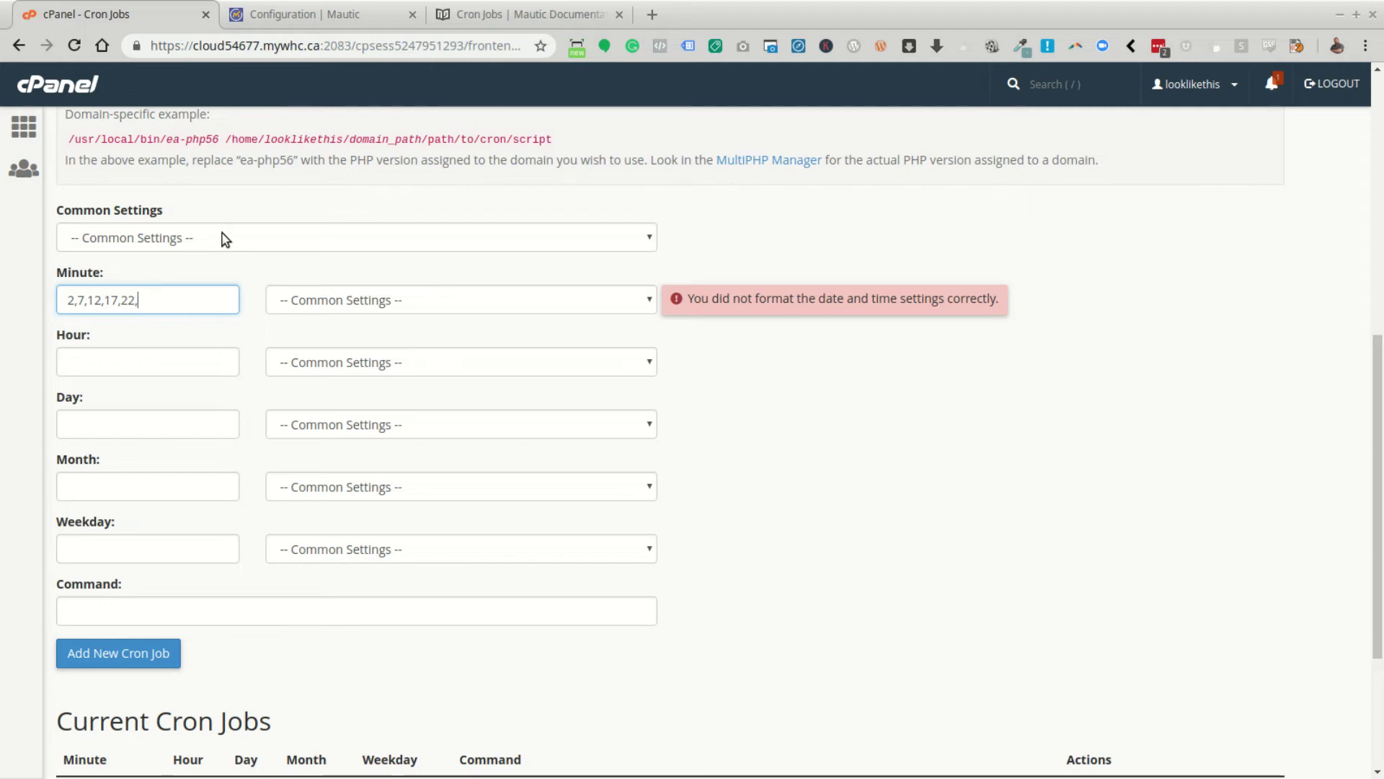
type("27")
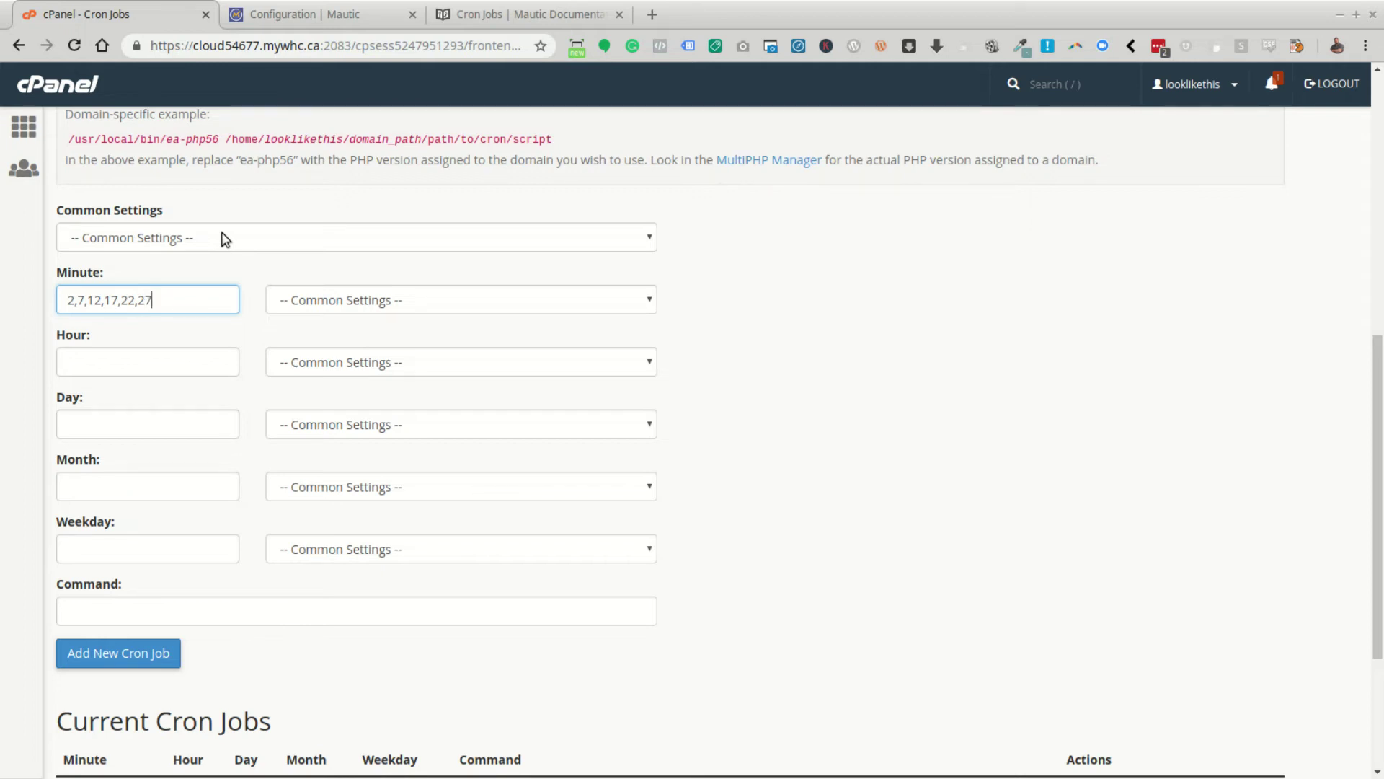
type(",")
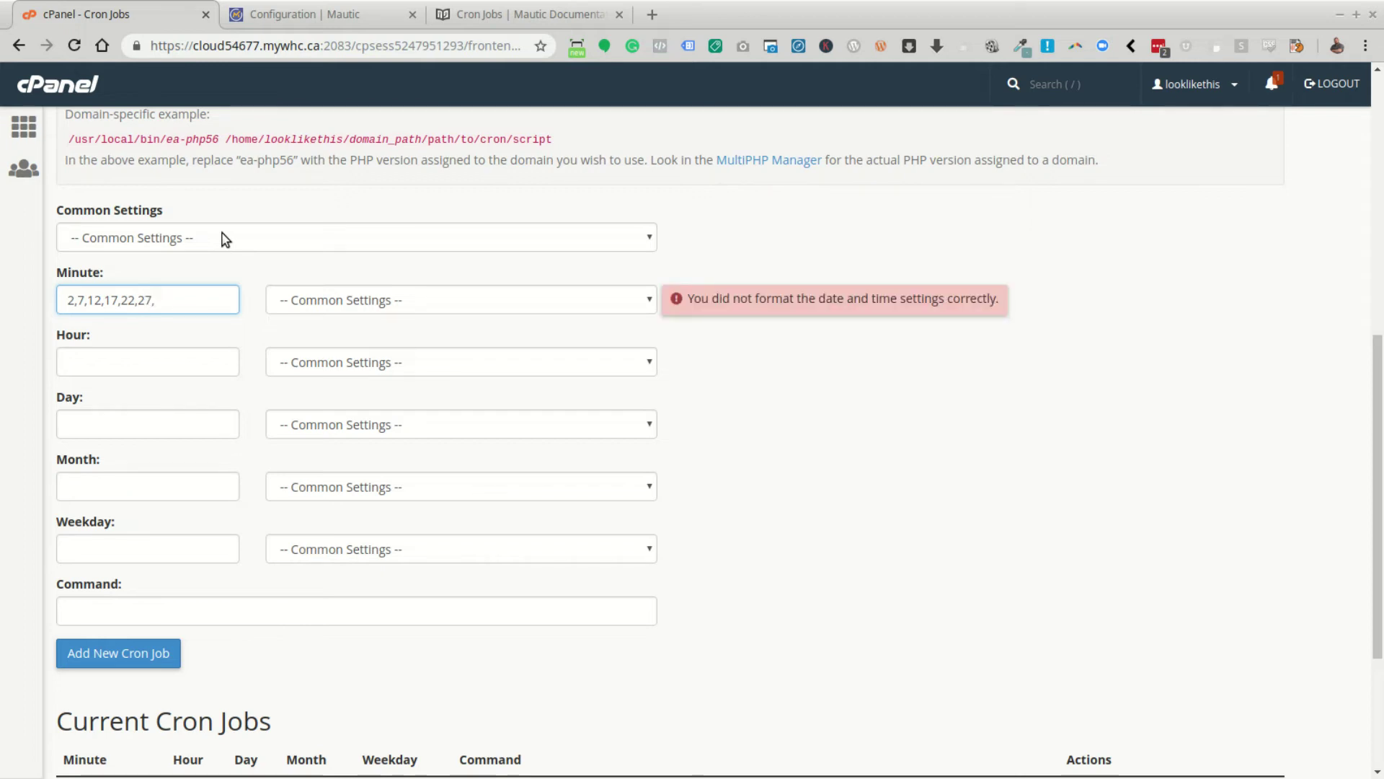
type("32,37,42,47")
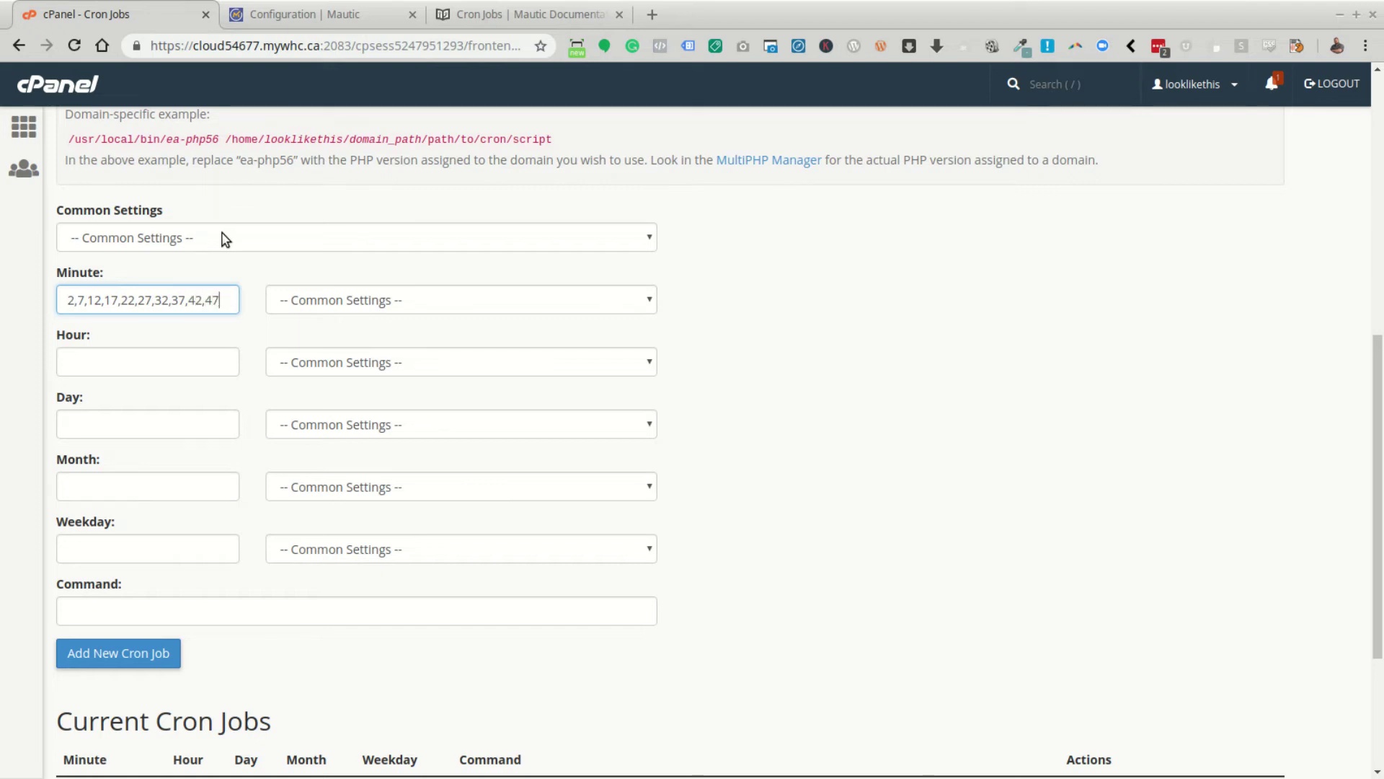
type(",")
type("52,57")
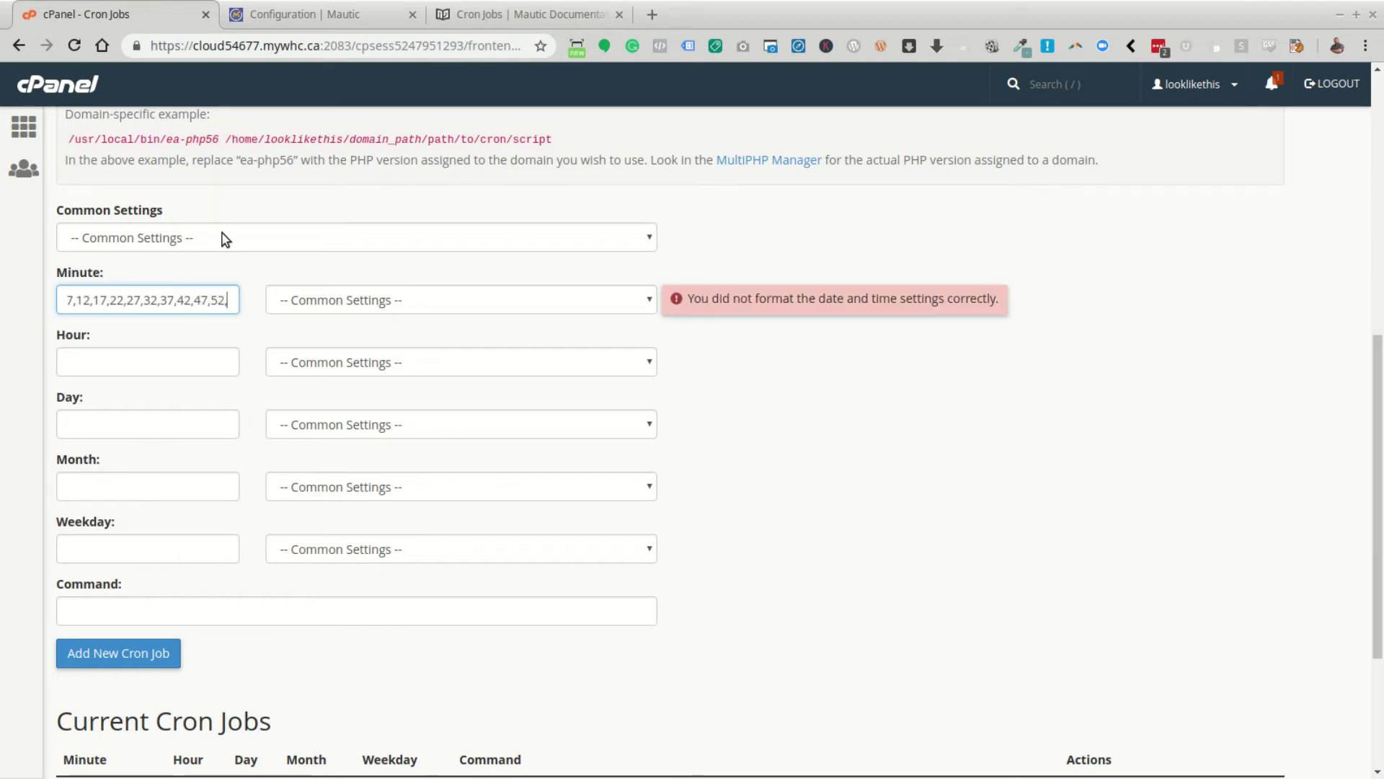
type(",")
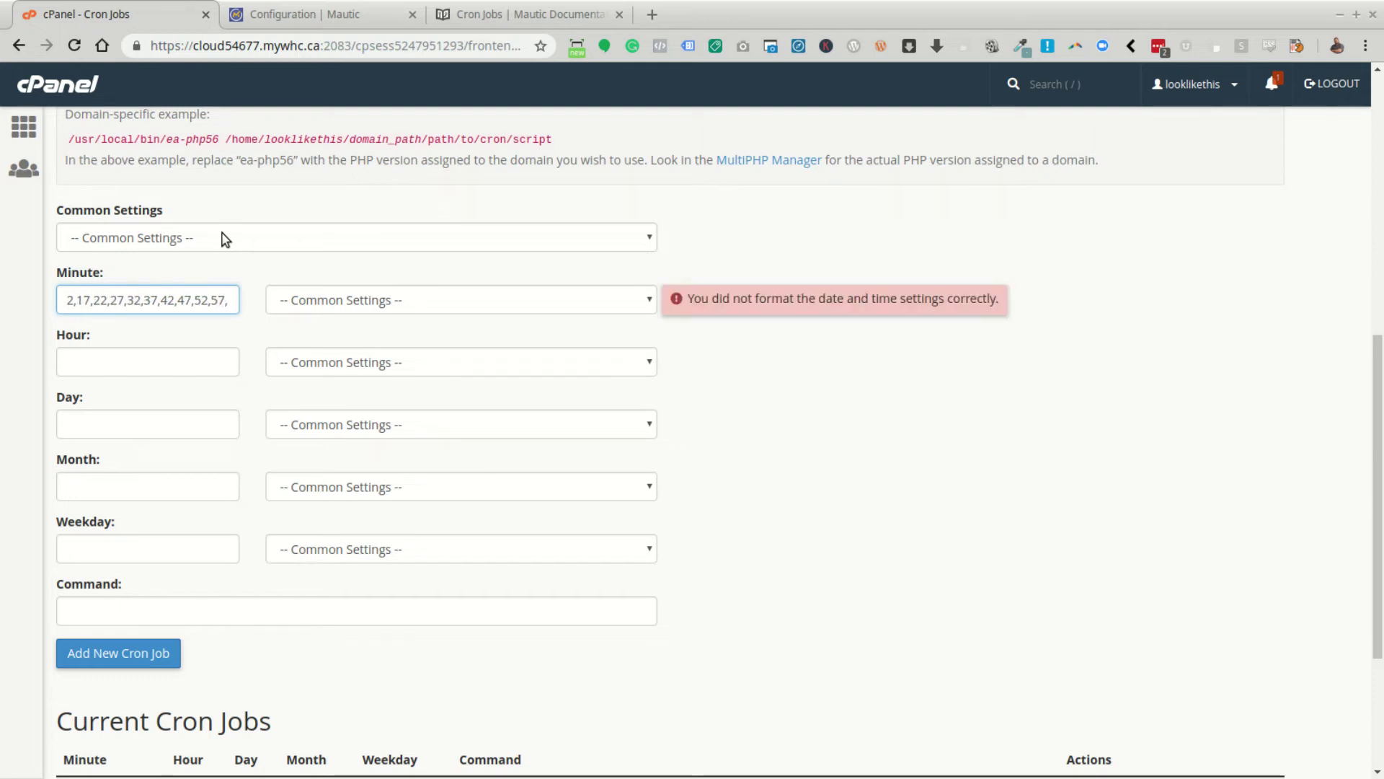
key("BackSpace")
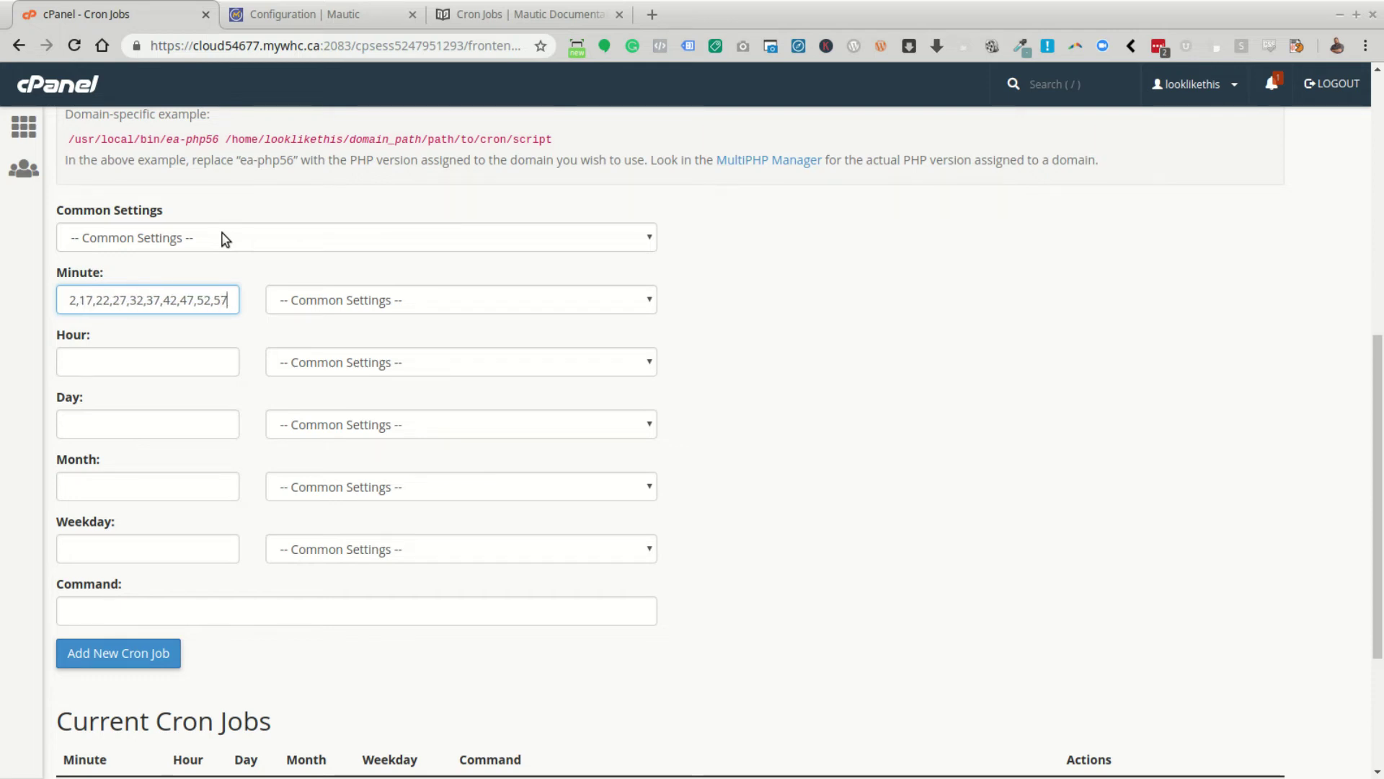
key("Left")
key("Left")
key("Left")
key("Left")
key("Left")
key("Left")
key("Left")
key("Left")
key("Left")
key("Left")
key("Left")
key("Left")
key("Left")
key("Left")
key("Left")
key("Left")
key("Left")
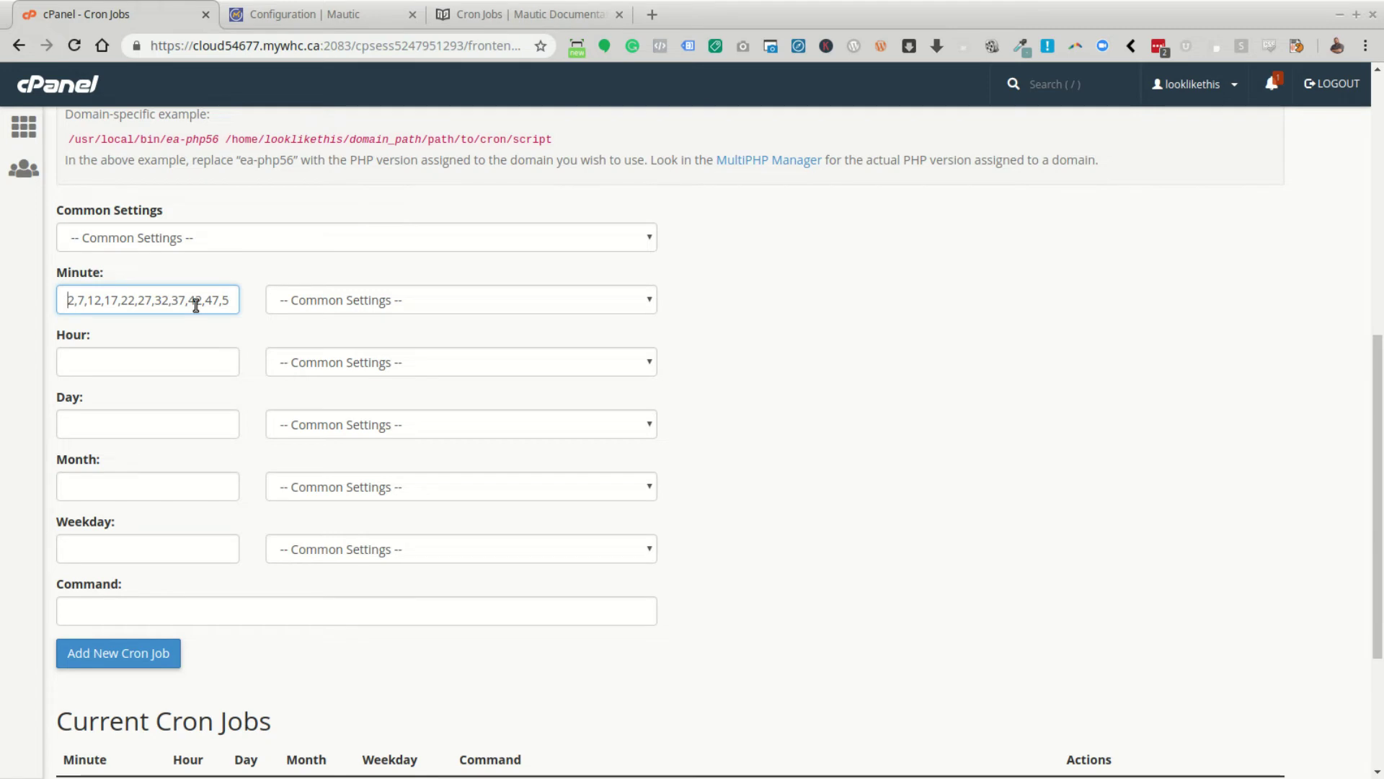
Step: Set the fourth cron job's Hour, Day, Month and Weekday values to every hour, every day, every month and every day
left_click(439, 369)
left_click(387, 405)
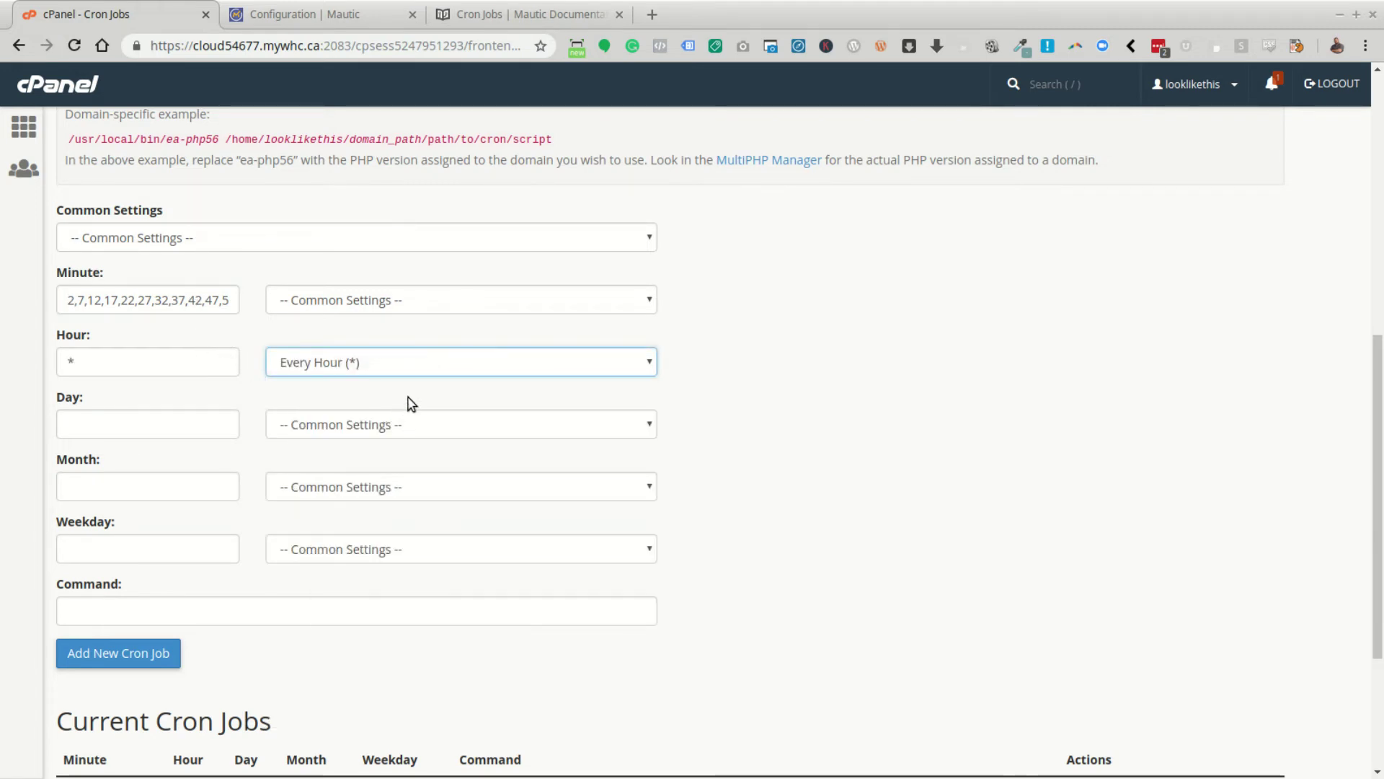
left_click(387, 424)
left_click(395, 90)
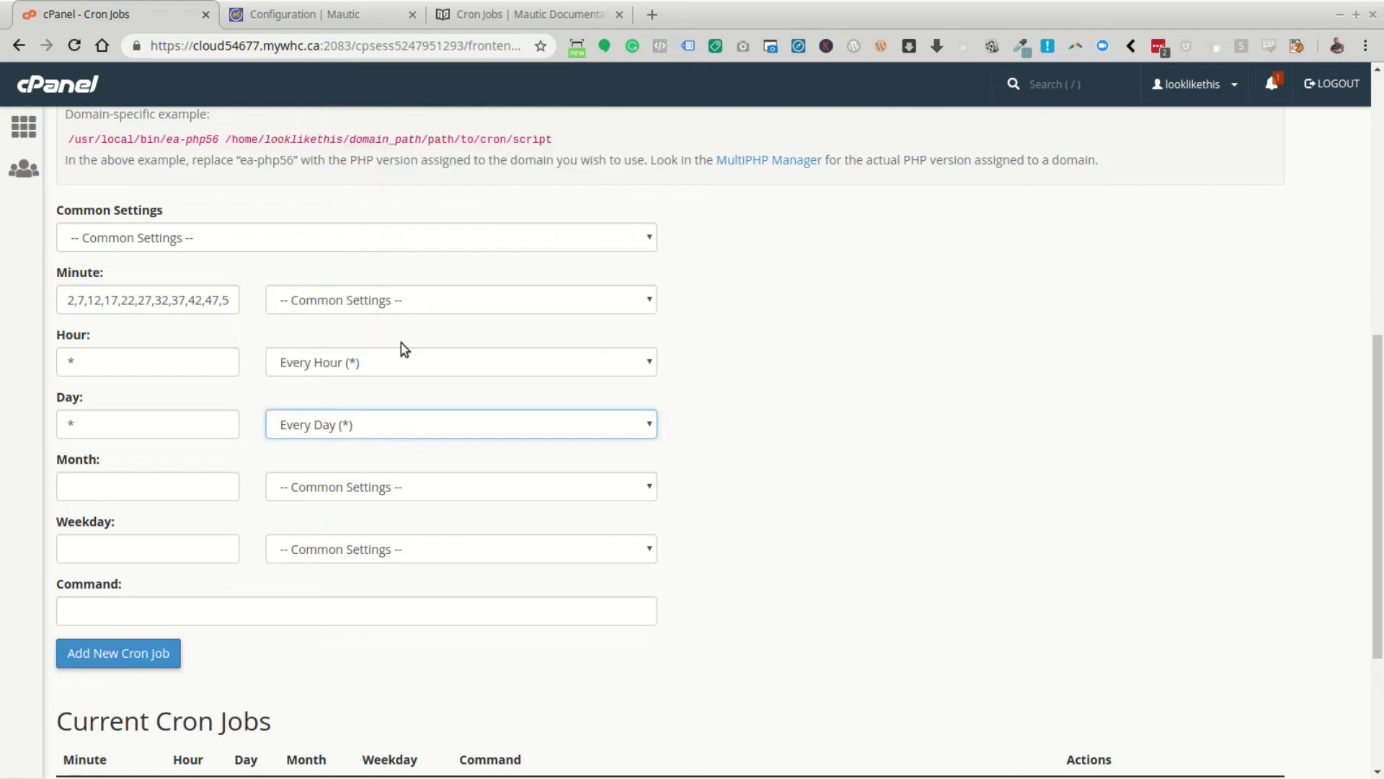
left_click(373, 482)
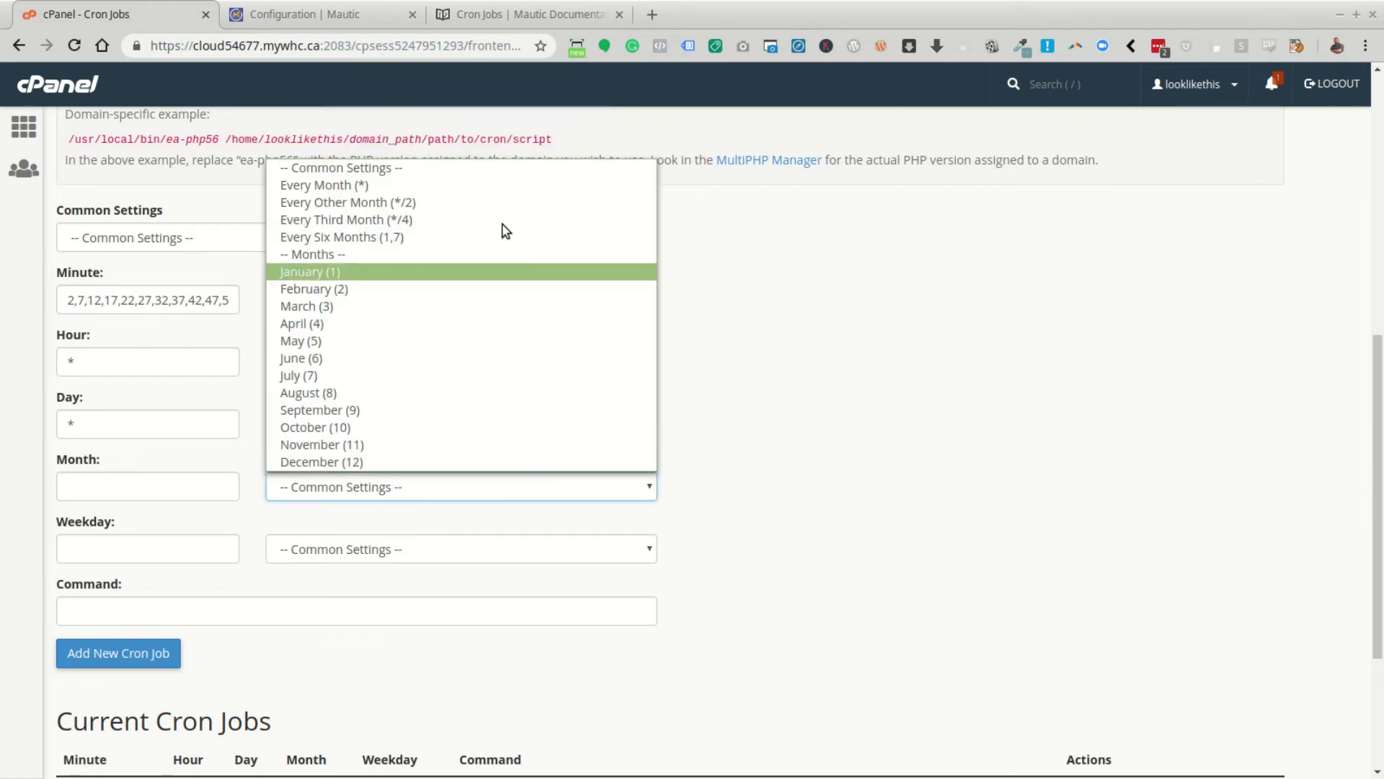
left_click(470, 192)
left_click(359, 546)
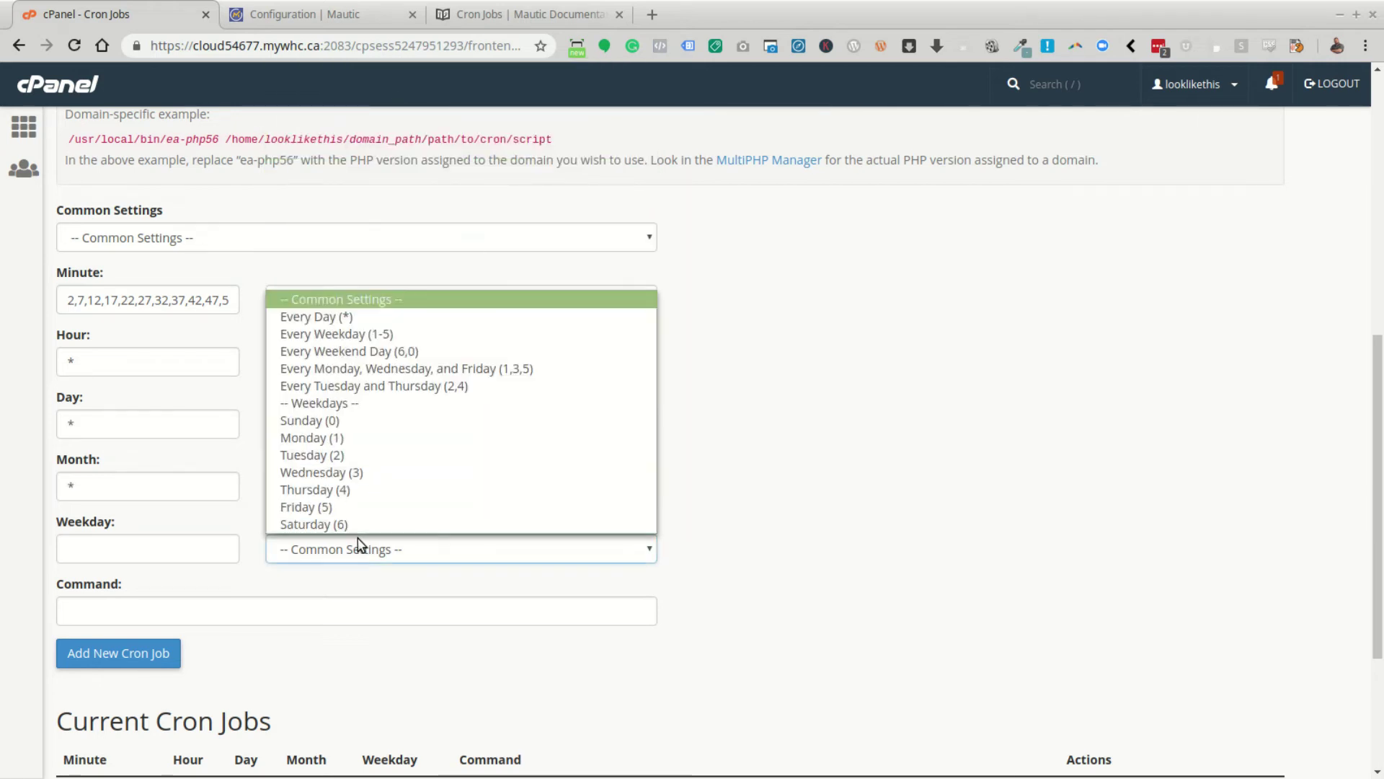
left_click(421, 316)
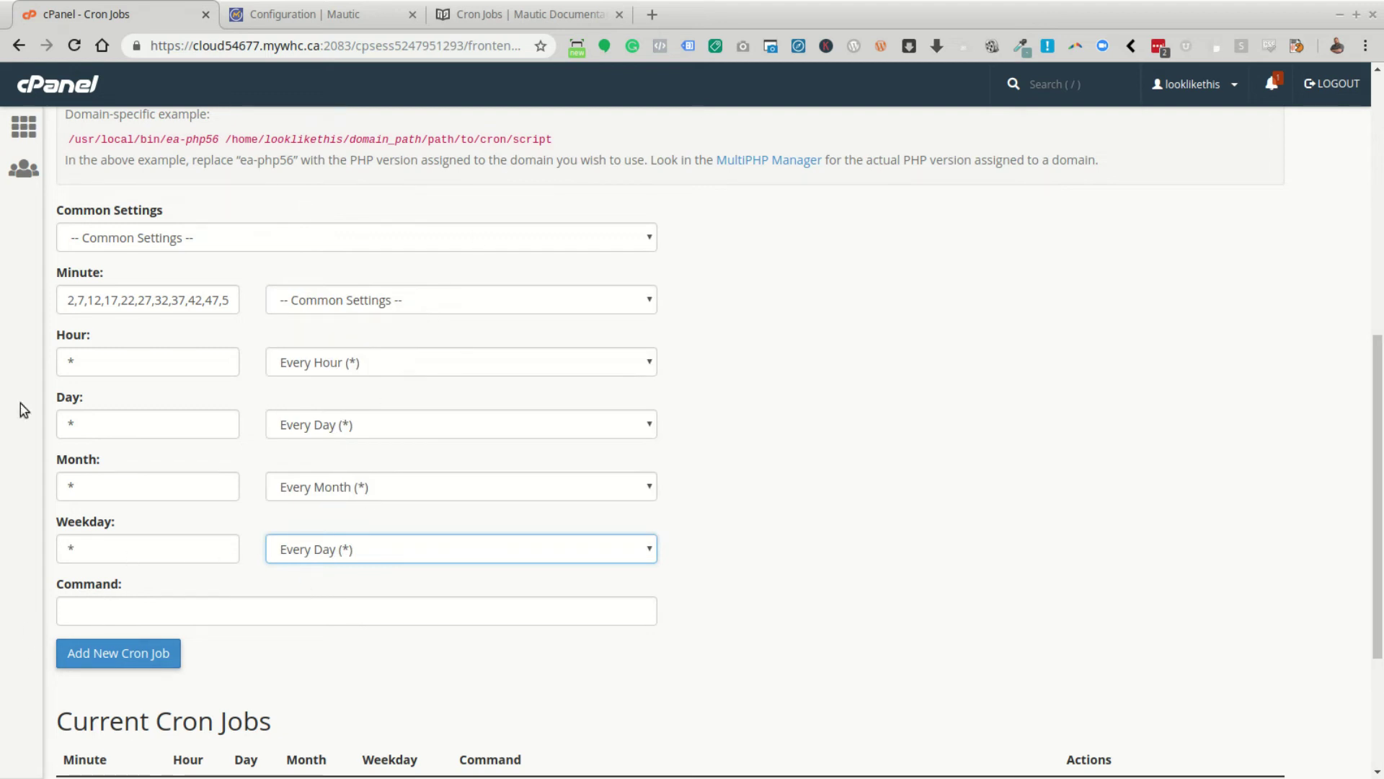
Step: Switch to Sublime Text and copy the full mautic:emails:send command line
key("alt+Tab")
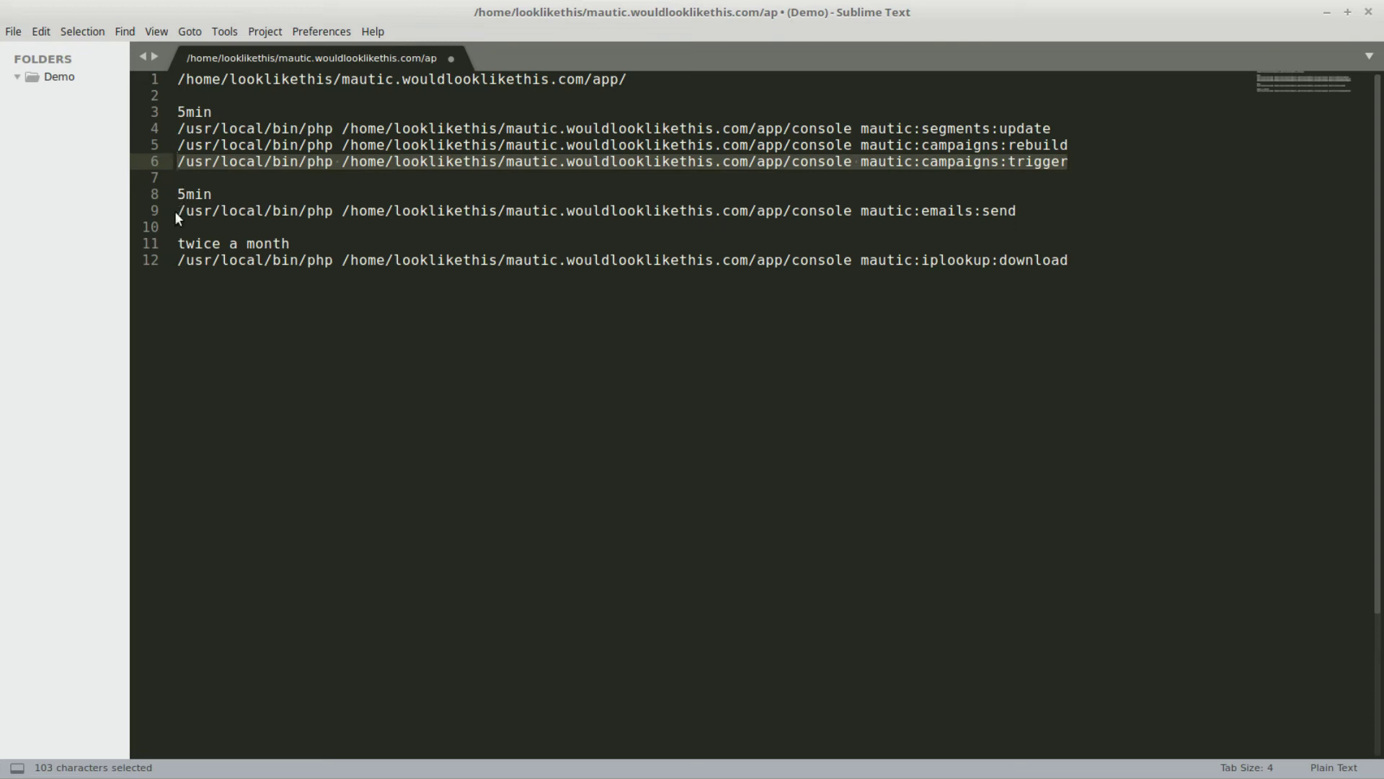
left_click_drag(178, 212, 1017, 211)
right_click(978, 210)
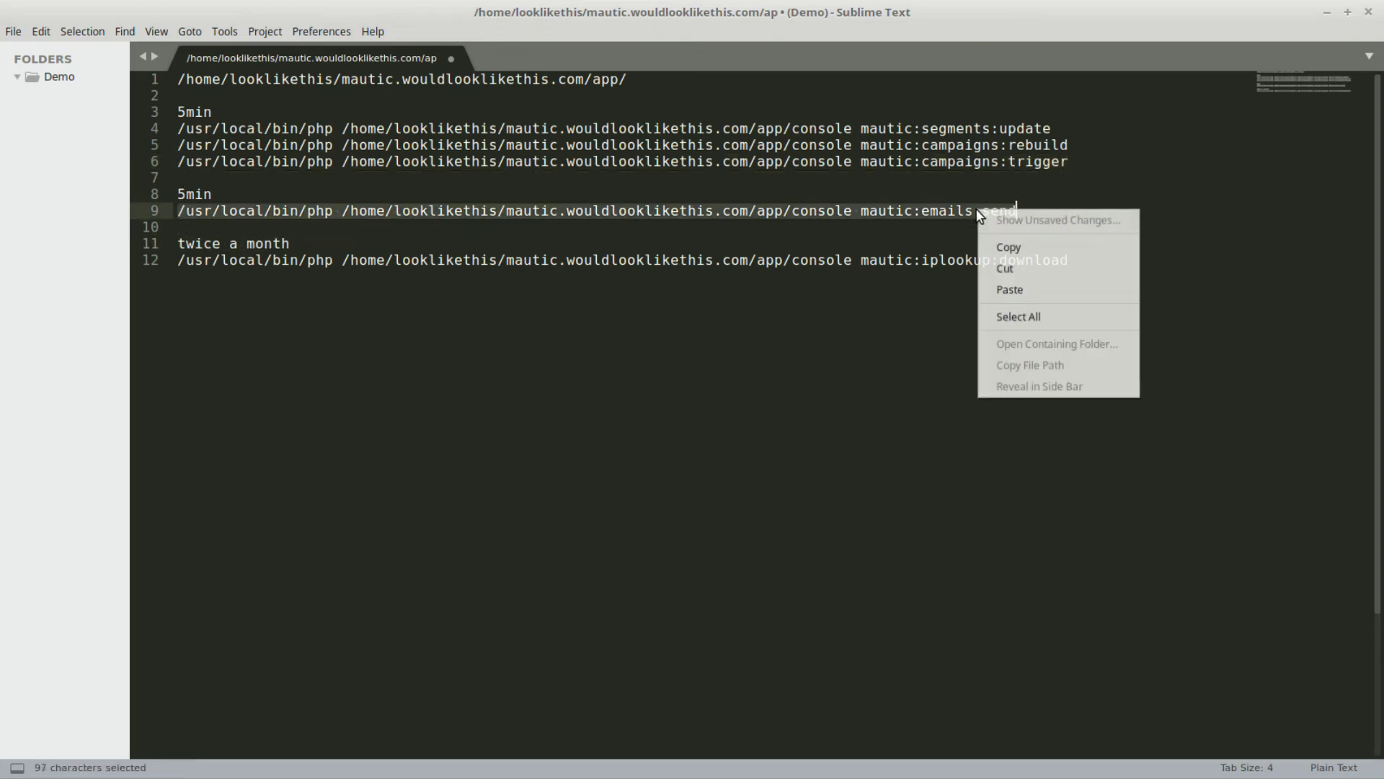
left_click(1023, 253)
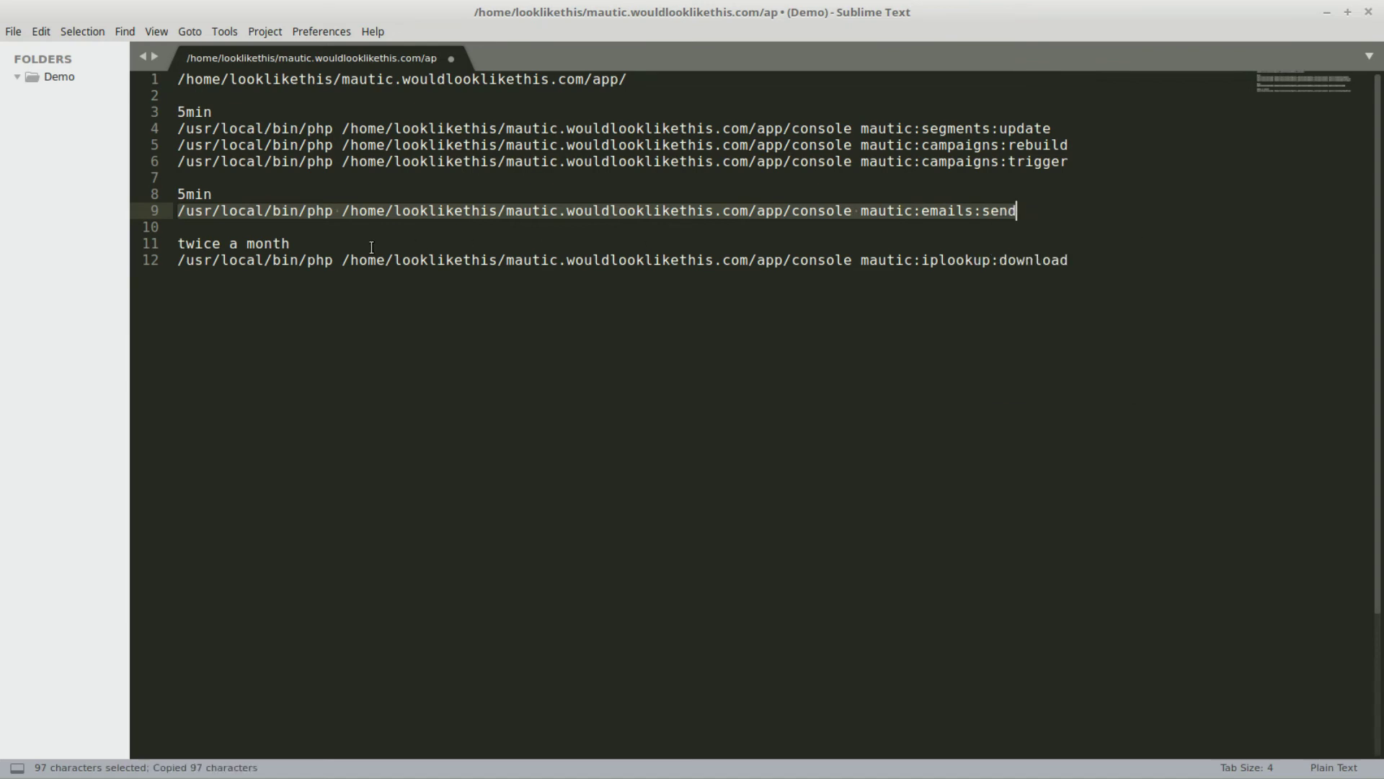
Step: Back in cPanel, paste the mautic:emails:send command as the fourth job's Command and add the cron job
key("alt+Tab")
key("alt+Tab")
key("alt+Tab")
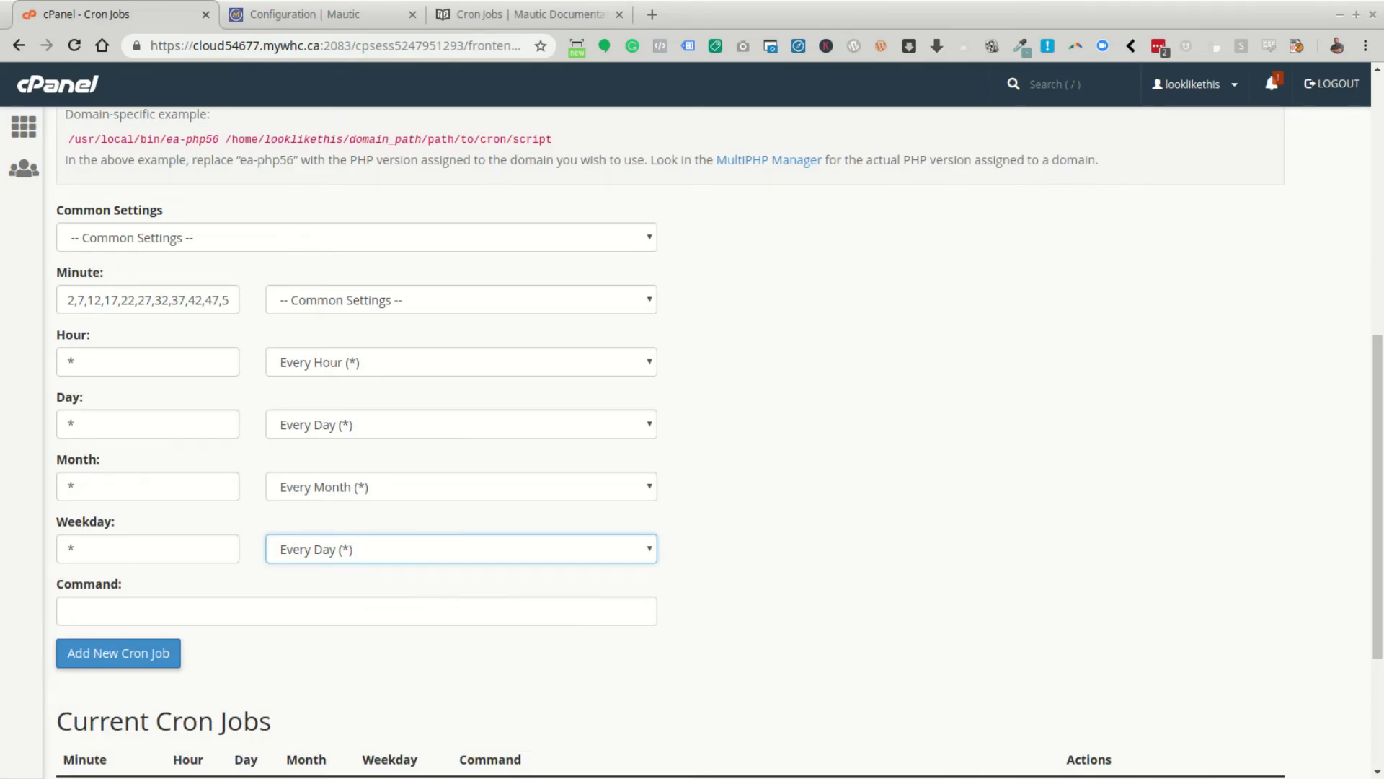
left_click(271, 612)
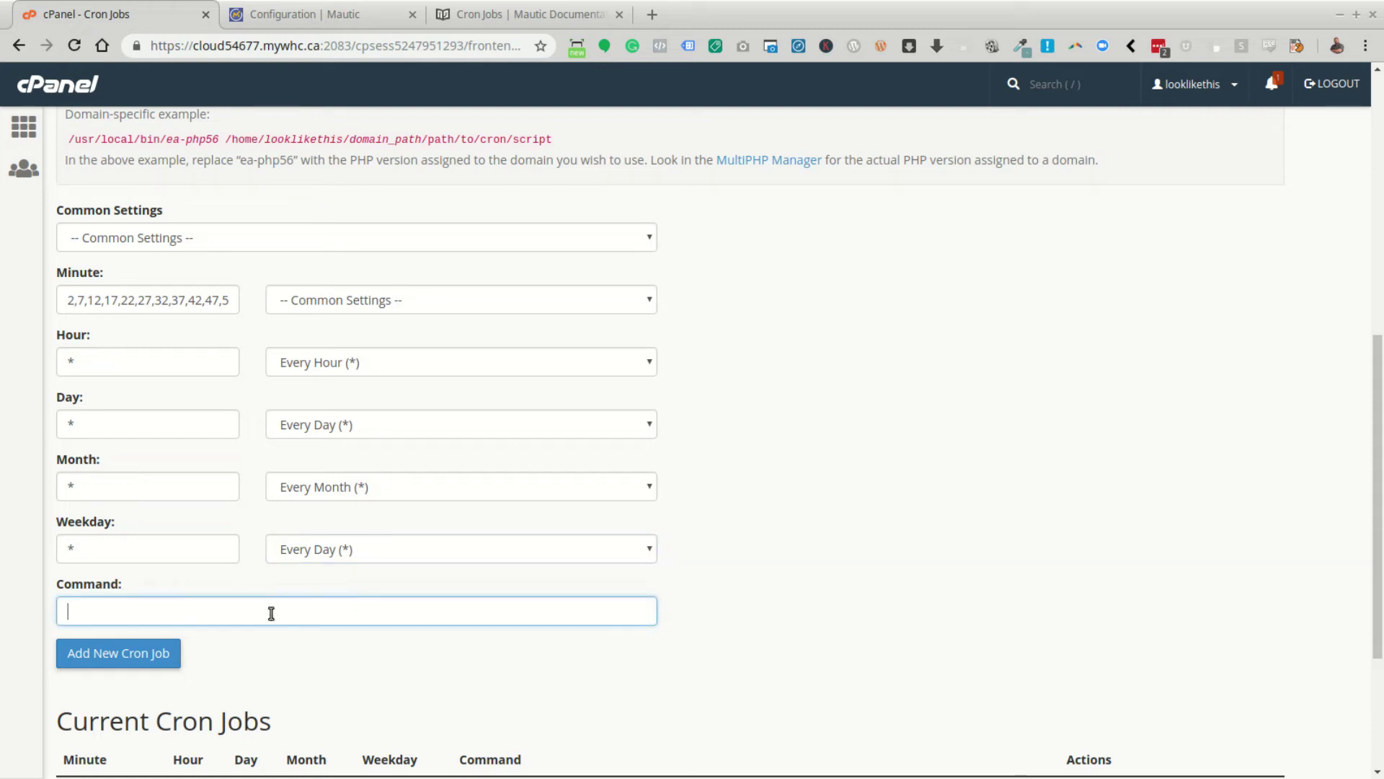
key("ctrl+v")
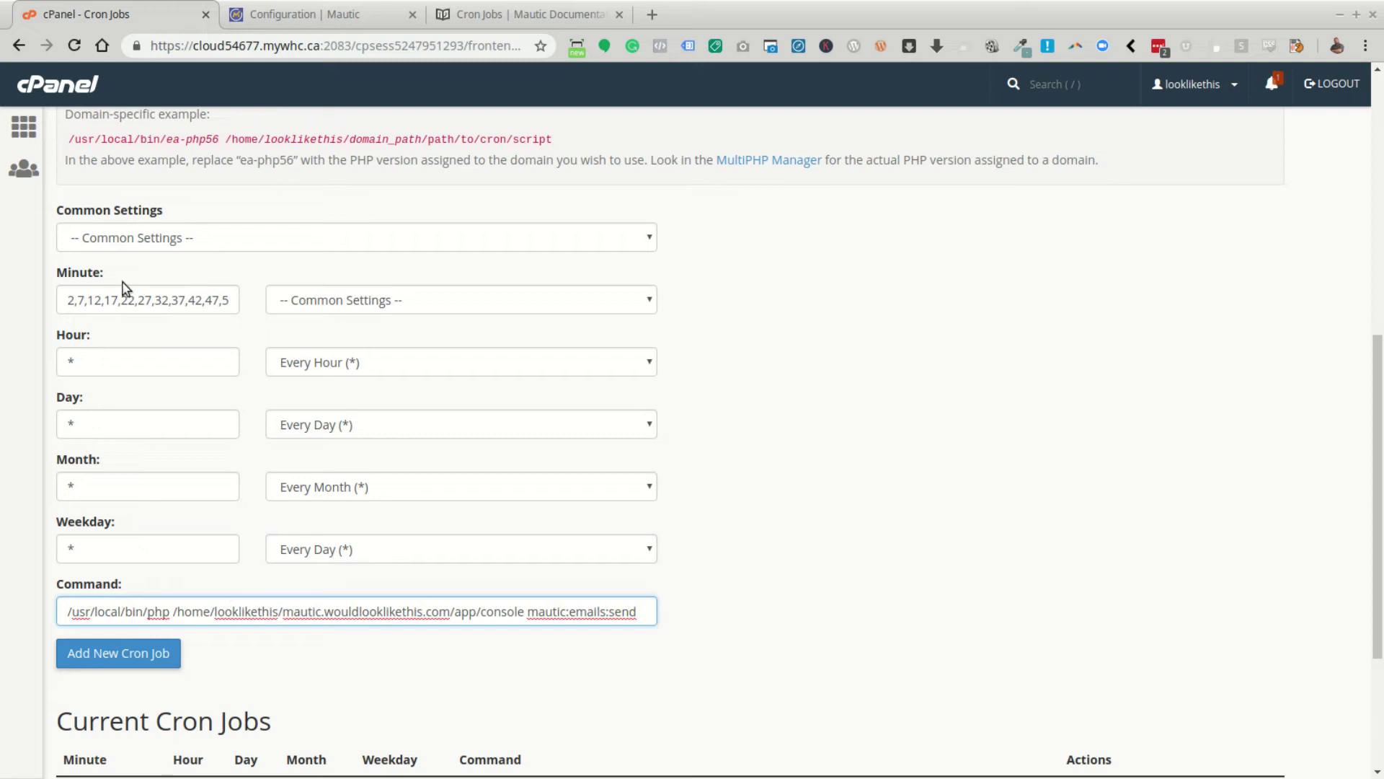
left_click(157, 662)
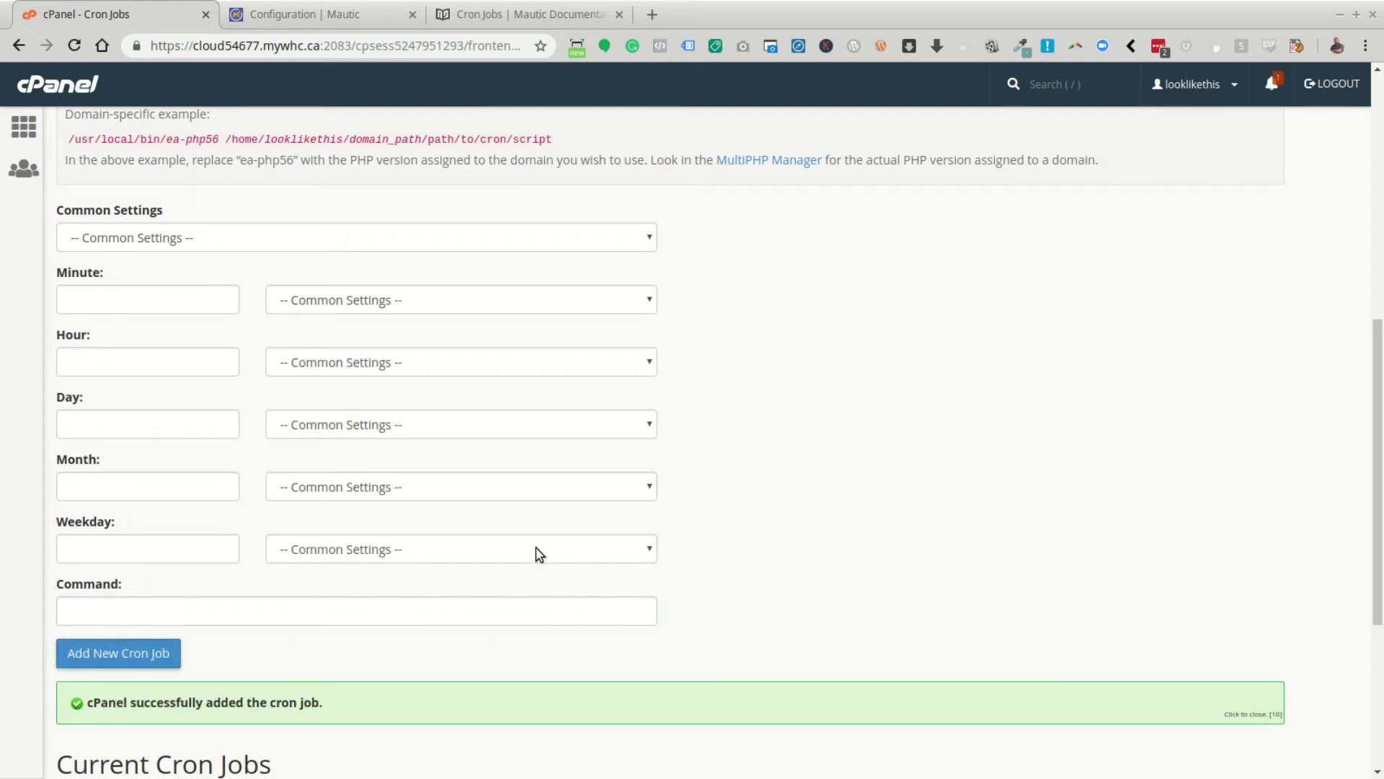
scroll(538, 556, "down", 5)
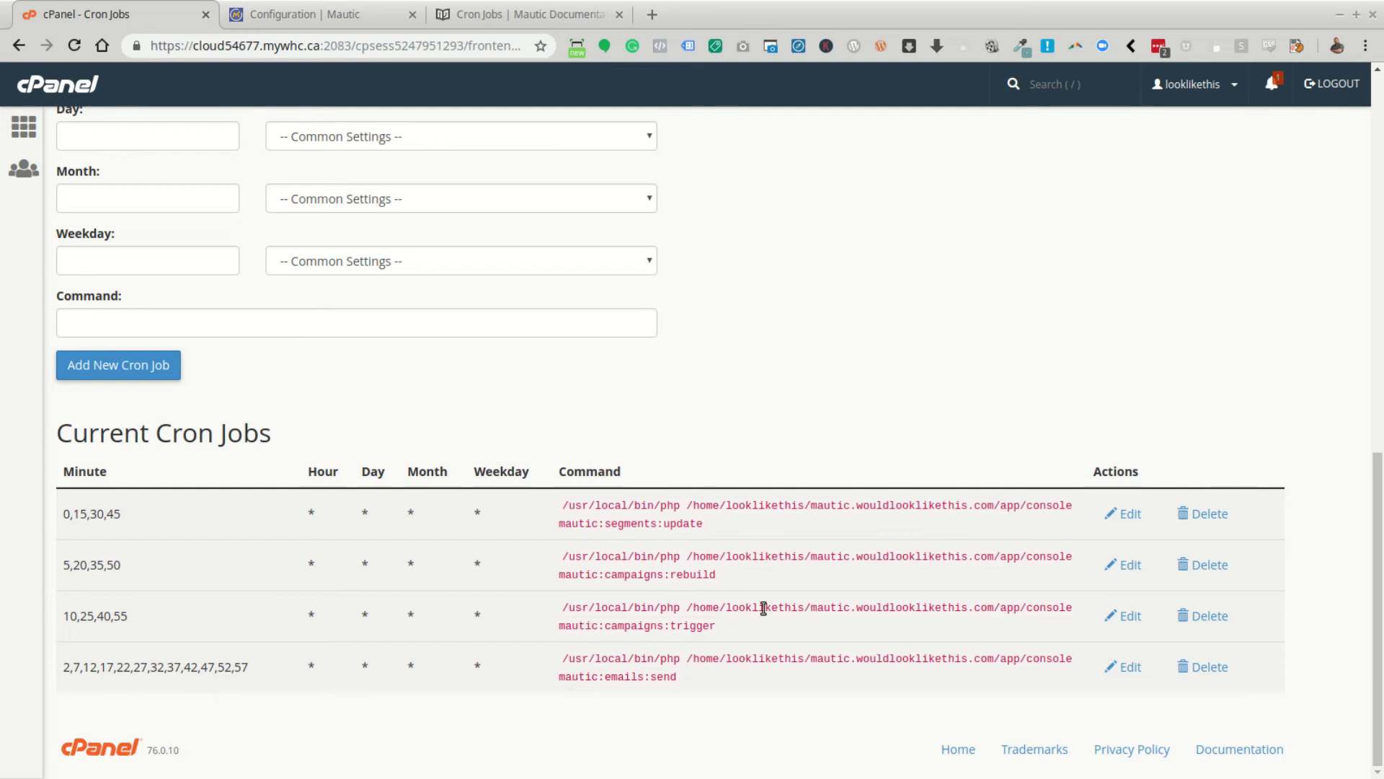
Step: Copy the full mautic:iplookup:download command line from Sublime Text and return to cPanel's Cron Jobs page
key("alt+Tab")
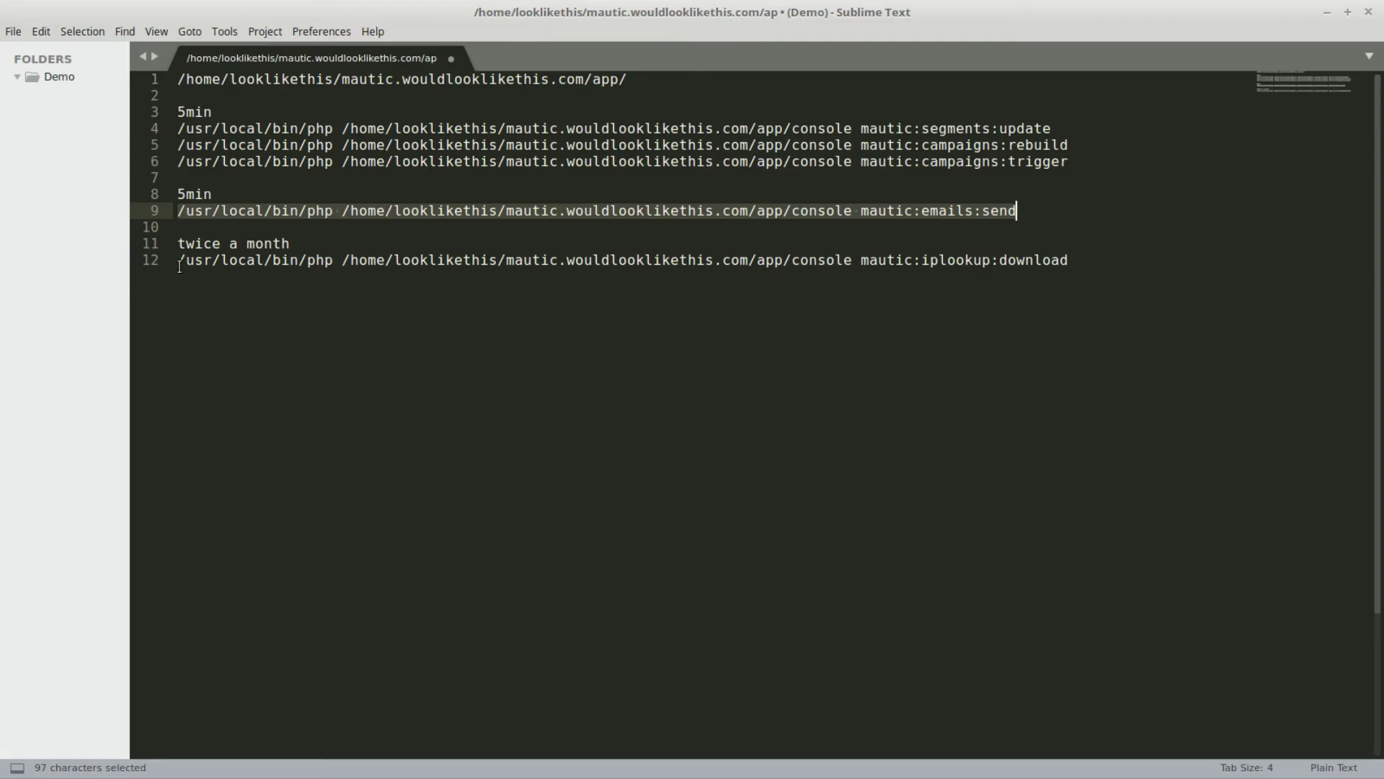
left_click_drag(180, 261, 915, 284)
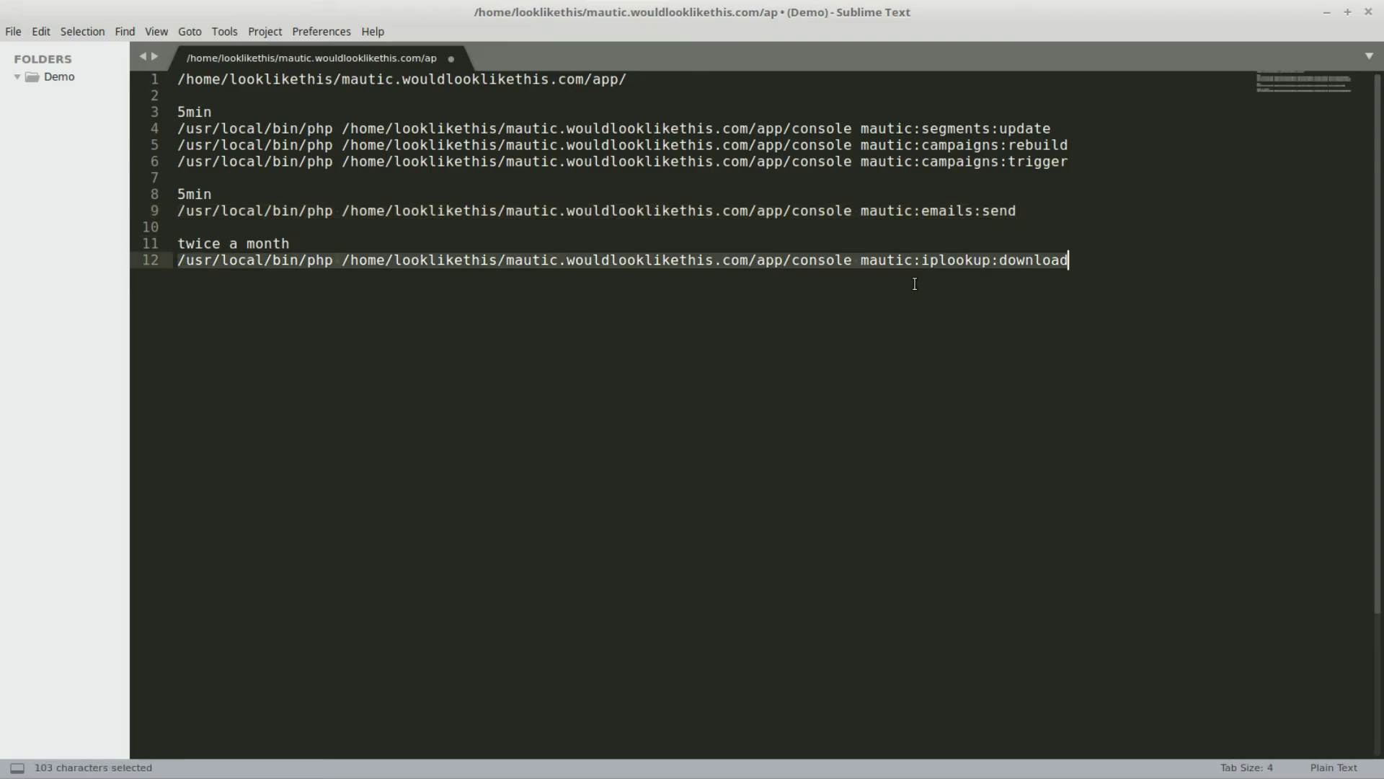
right_click(1047, 263)
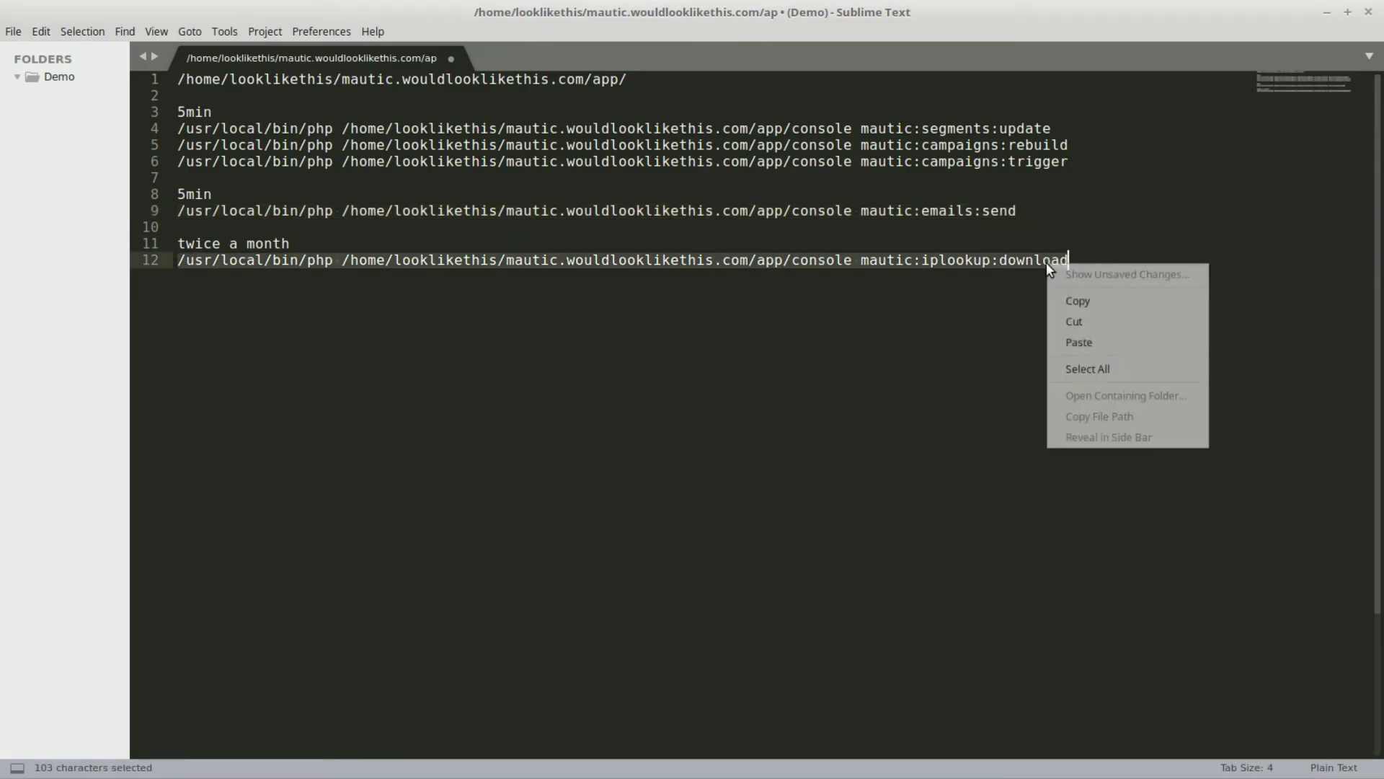
left_click(1097, 316)
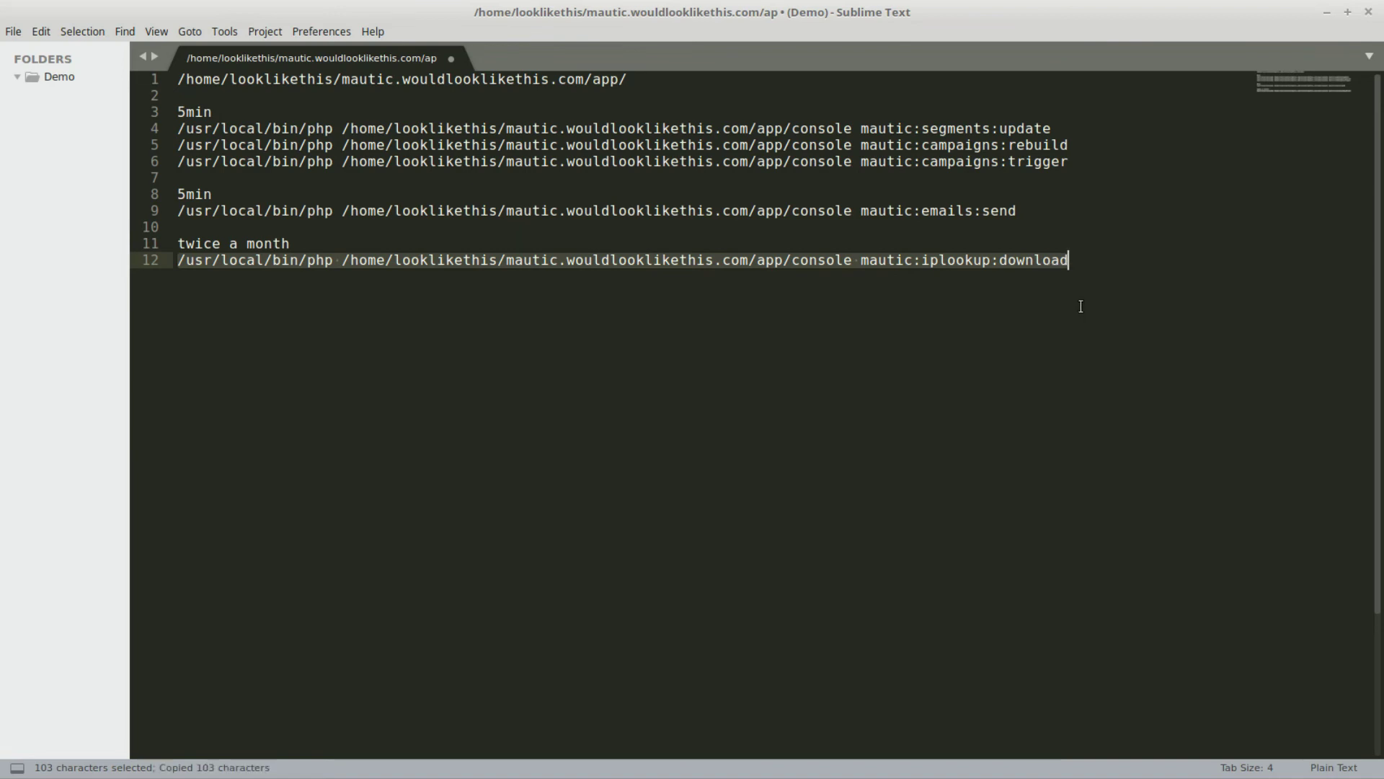
left_click(1327, 13)
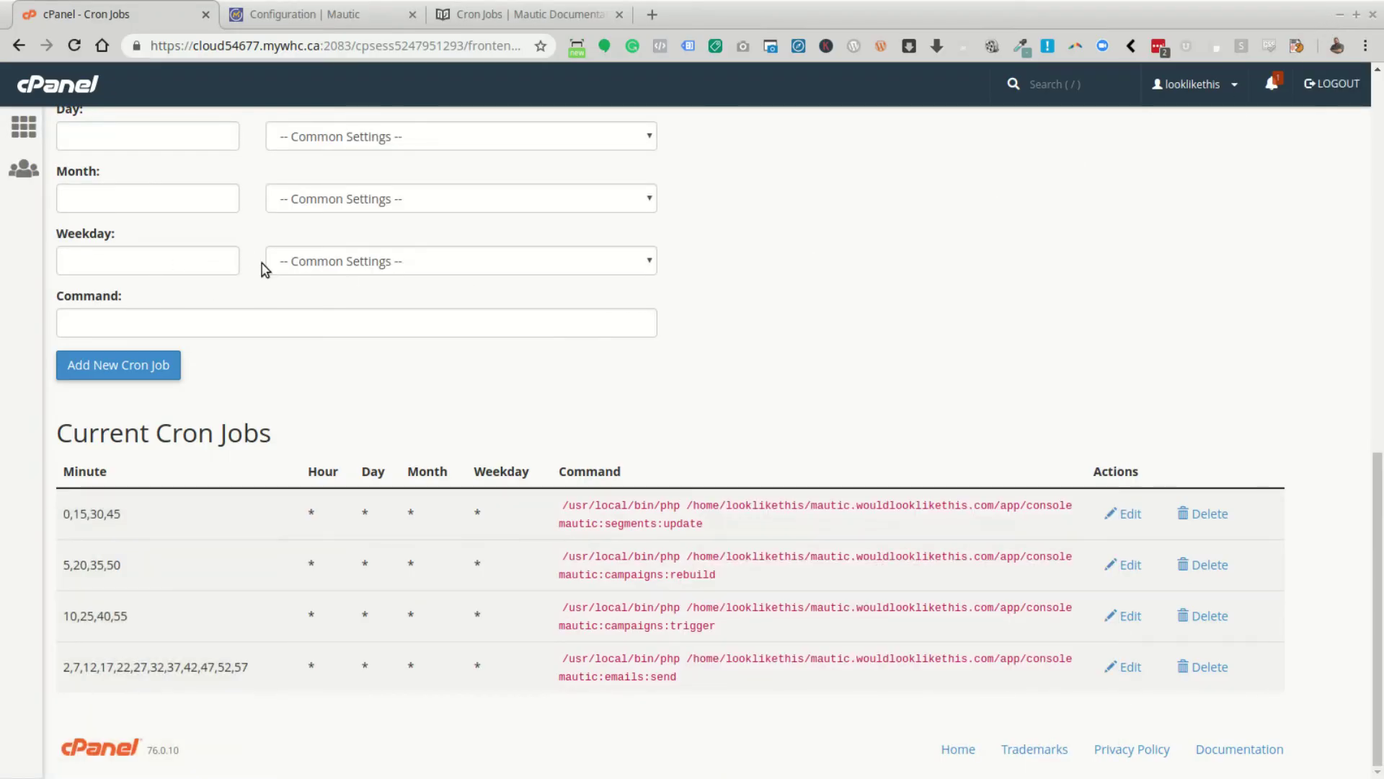
Step: Set the new cron job's schedule to the common setting On the 1st and 15th of the Month (0 0 1,15 * *)
scroll(263, 274, "up", 5)
left_click(193, 355)
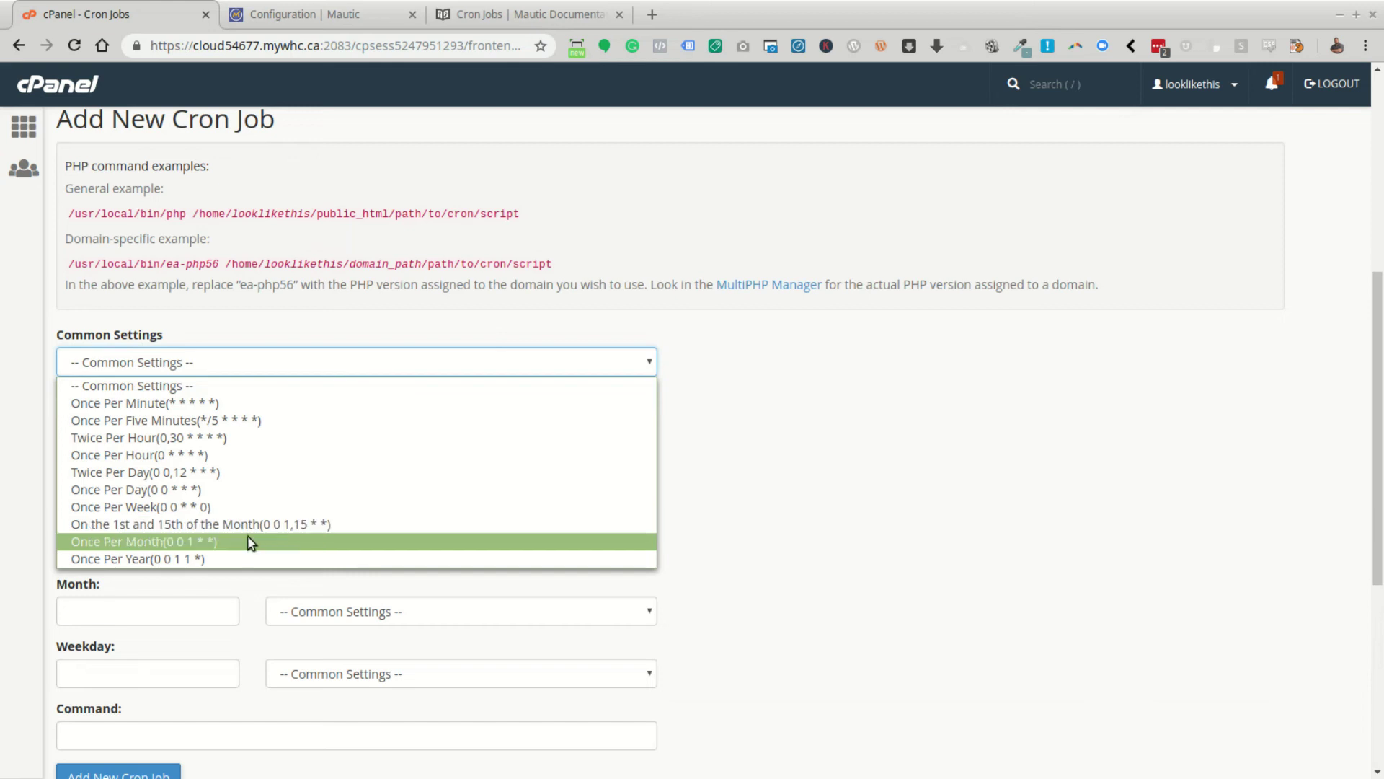
left_click(305, 525)
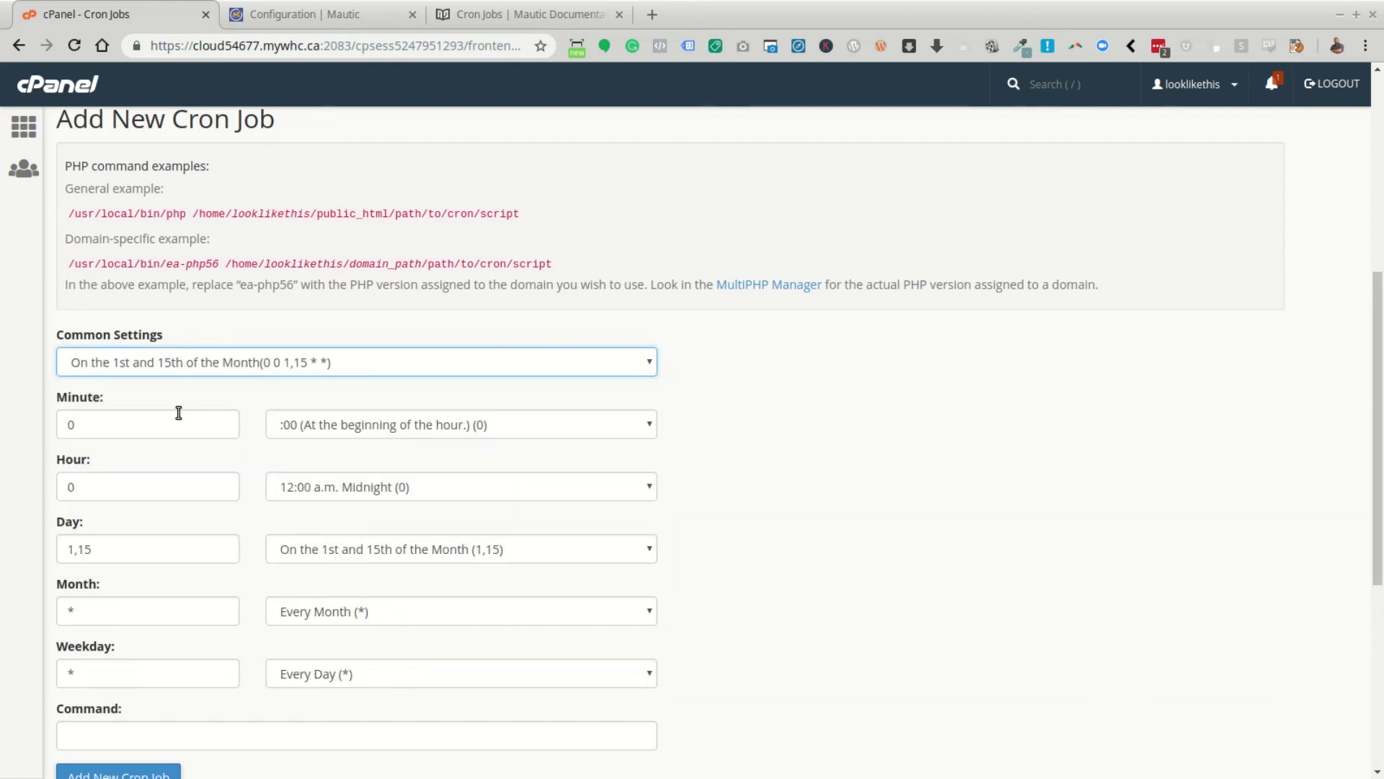
Step: Paste the copied mautic:iplookup:download command line as the new cron job's Command
scroll(906, 522, "down", 2)
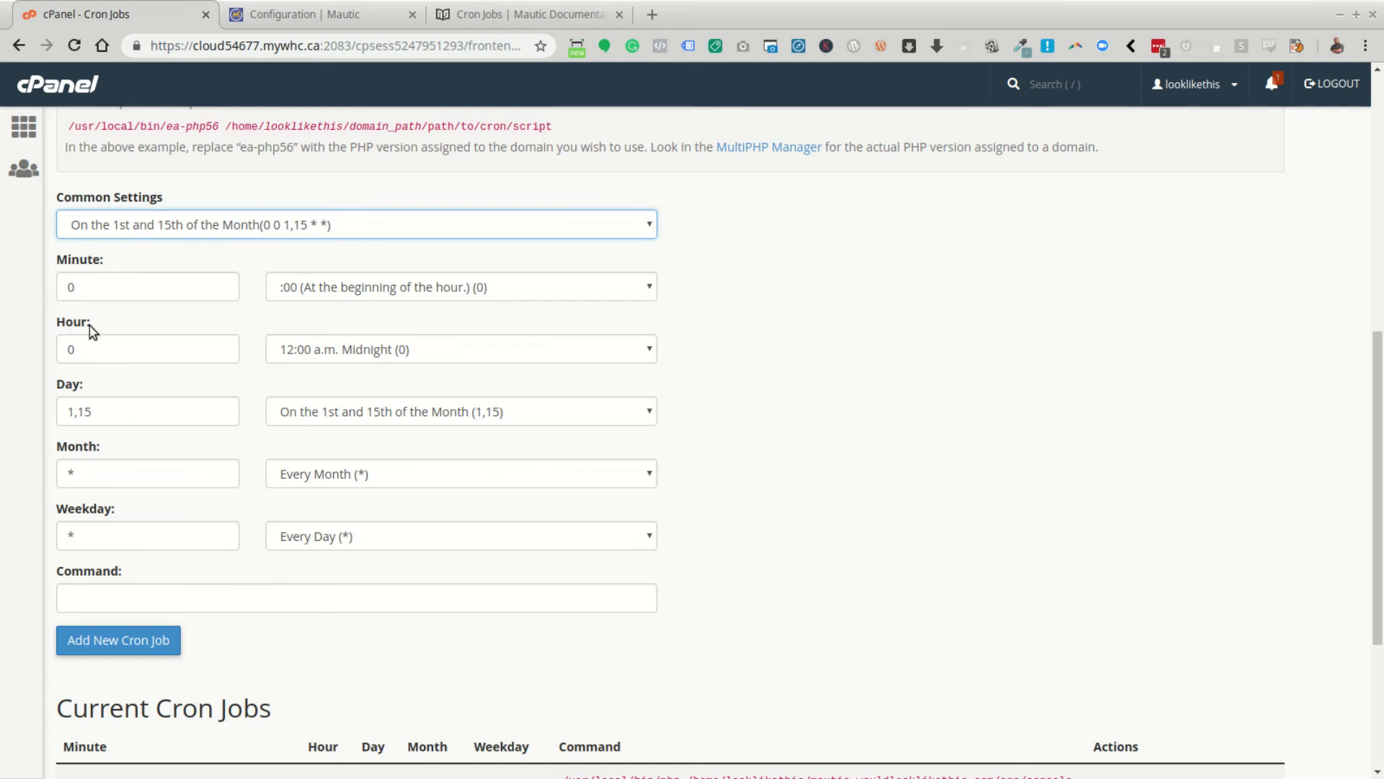
scroll(102, 338, "down", 1)
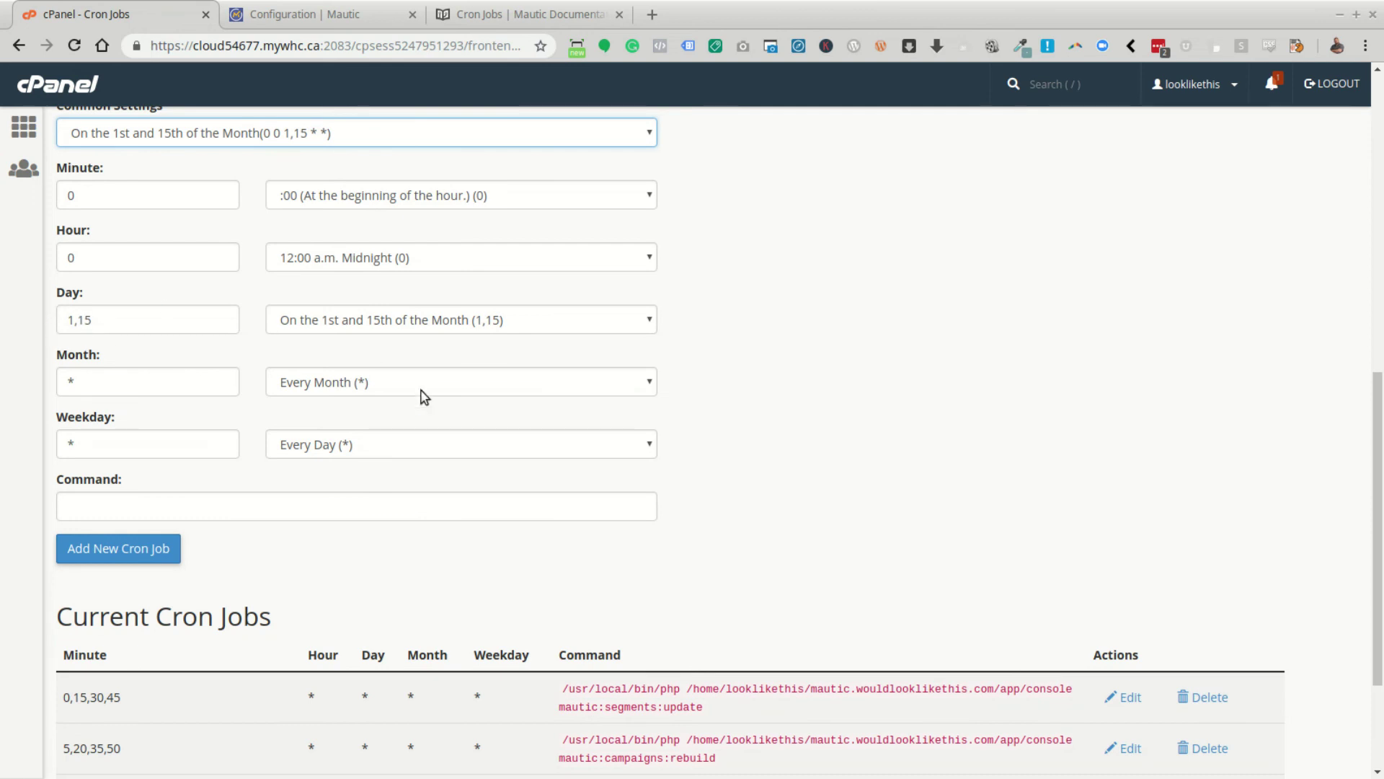
scroll(243, 495, "down", 1)
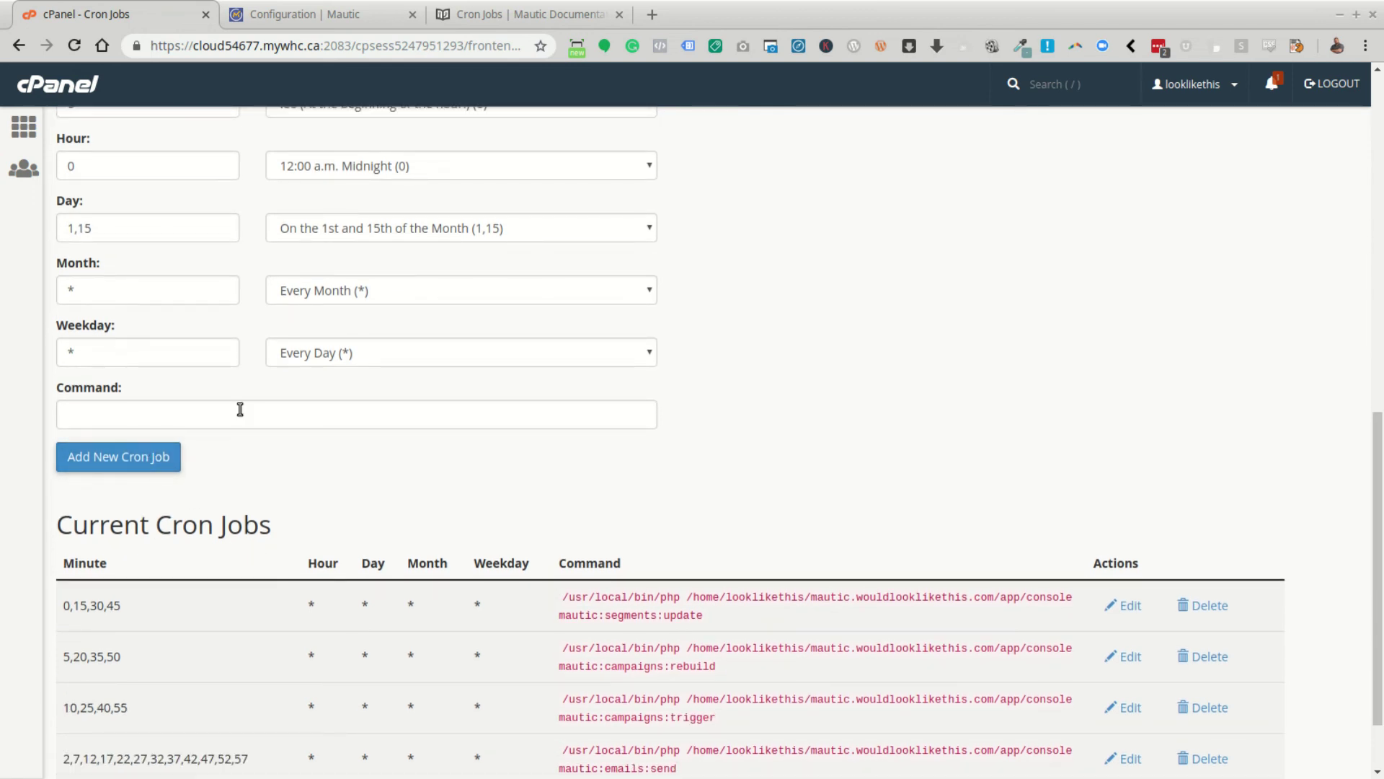
right_click(240, 409)
left_click(294, 517)
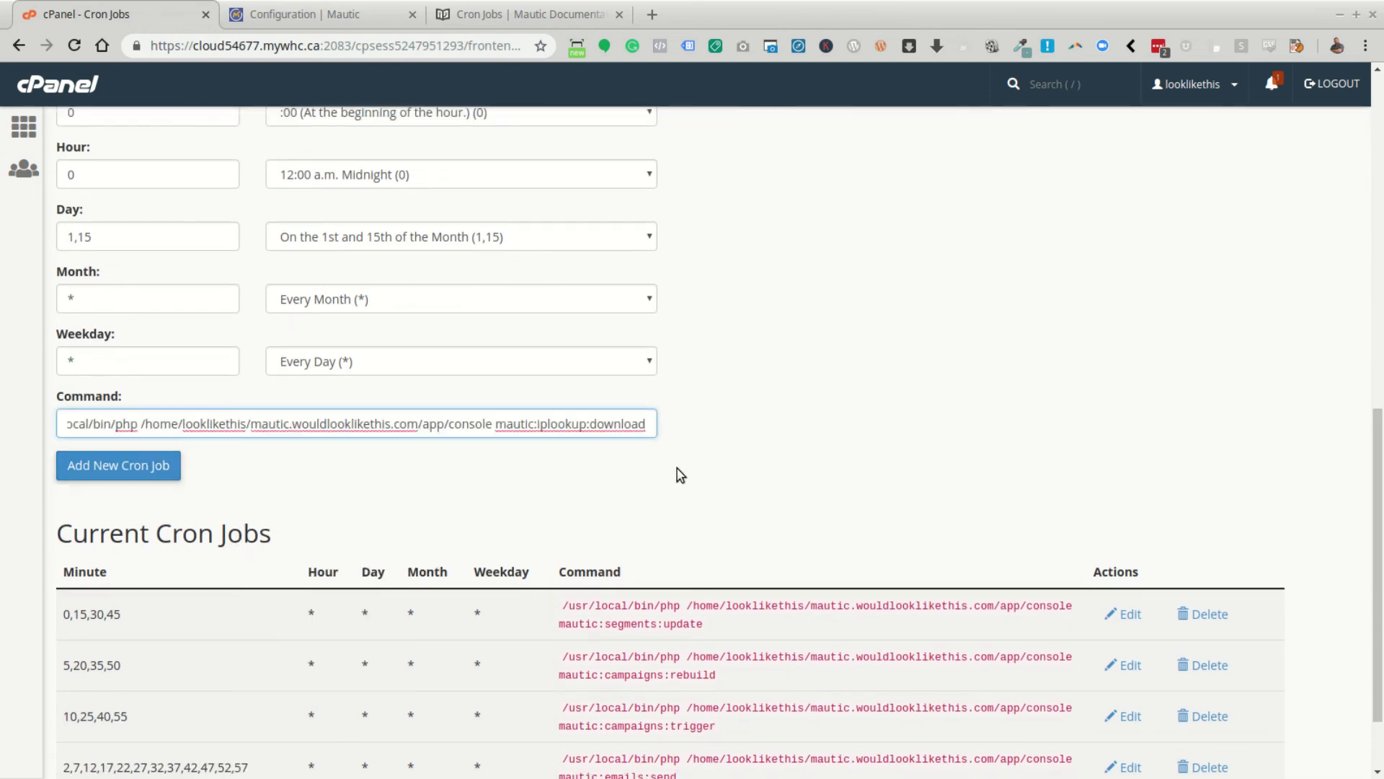
Step: Copy the output redirect >/dev/null 2>&1 from the Cron Email example
scroll(454, 433, "up", 10)
left_click_drag(223, 300, 126, 299)
right_click(134, 297)
left_click(192, 308)
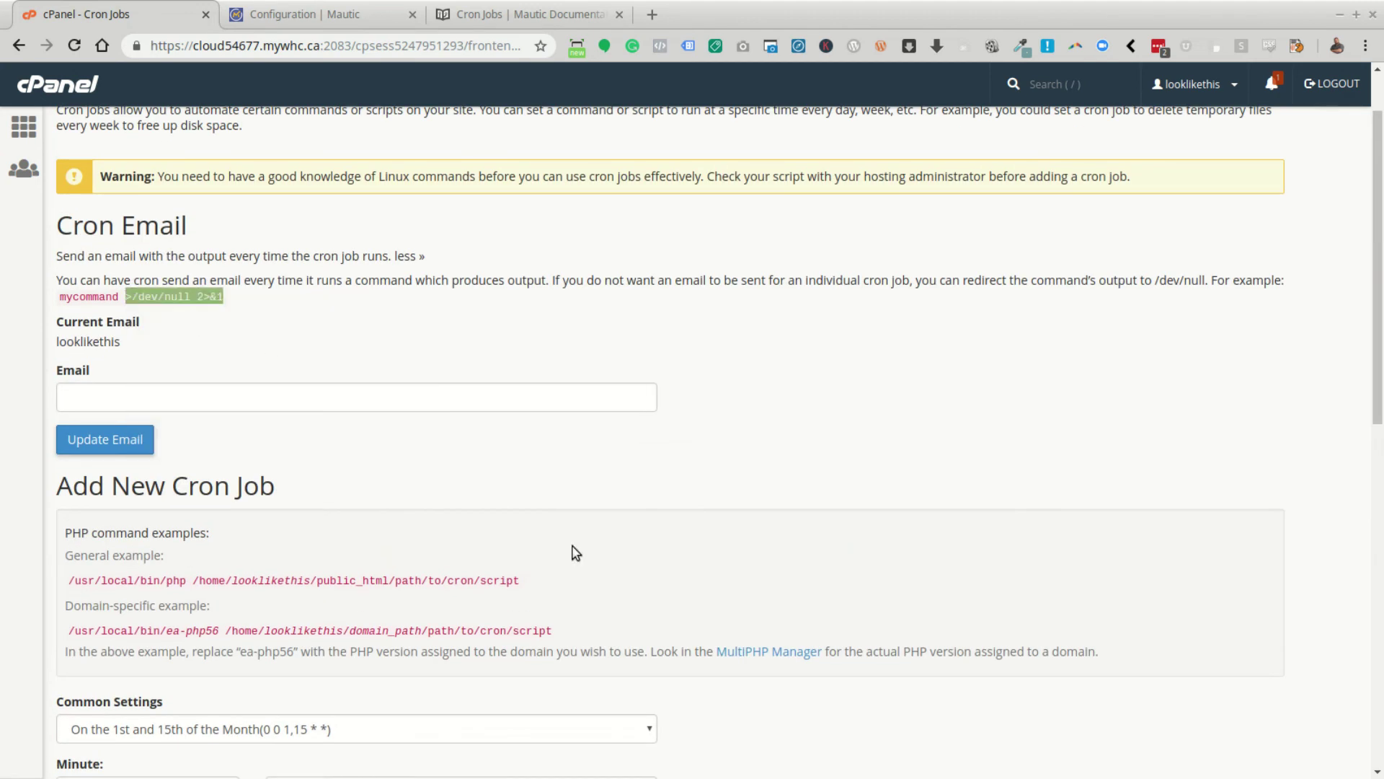
Step: Append >/dev/null 2>&1 to the end of the mautic:iplookup:download command and add the cron job
scroll(572, 550, "down", 10)
left_click(610, 324)
key("End")
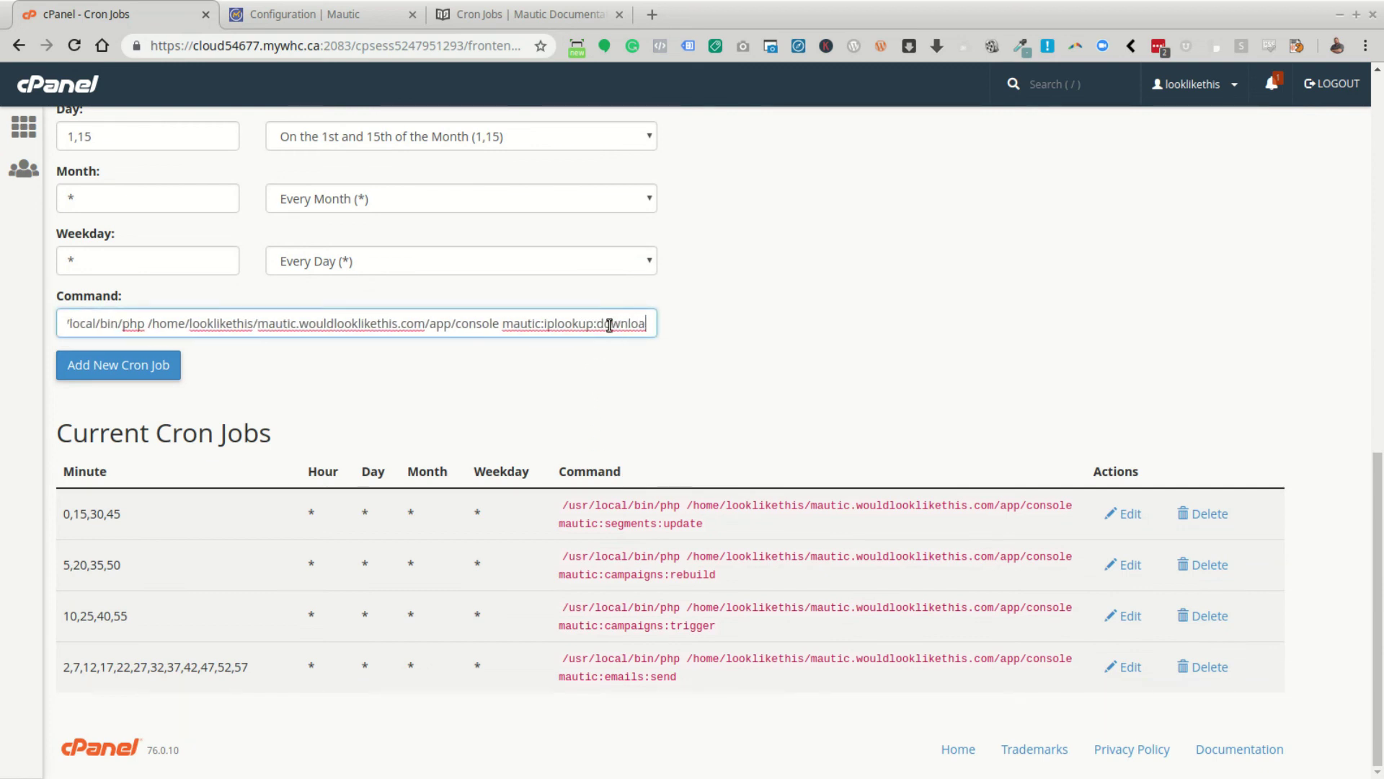
key("ctrl+v")
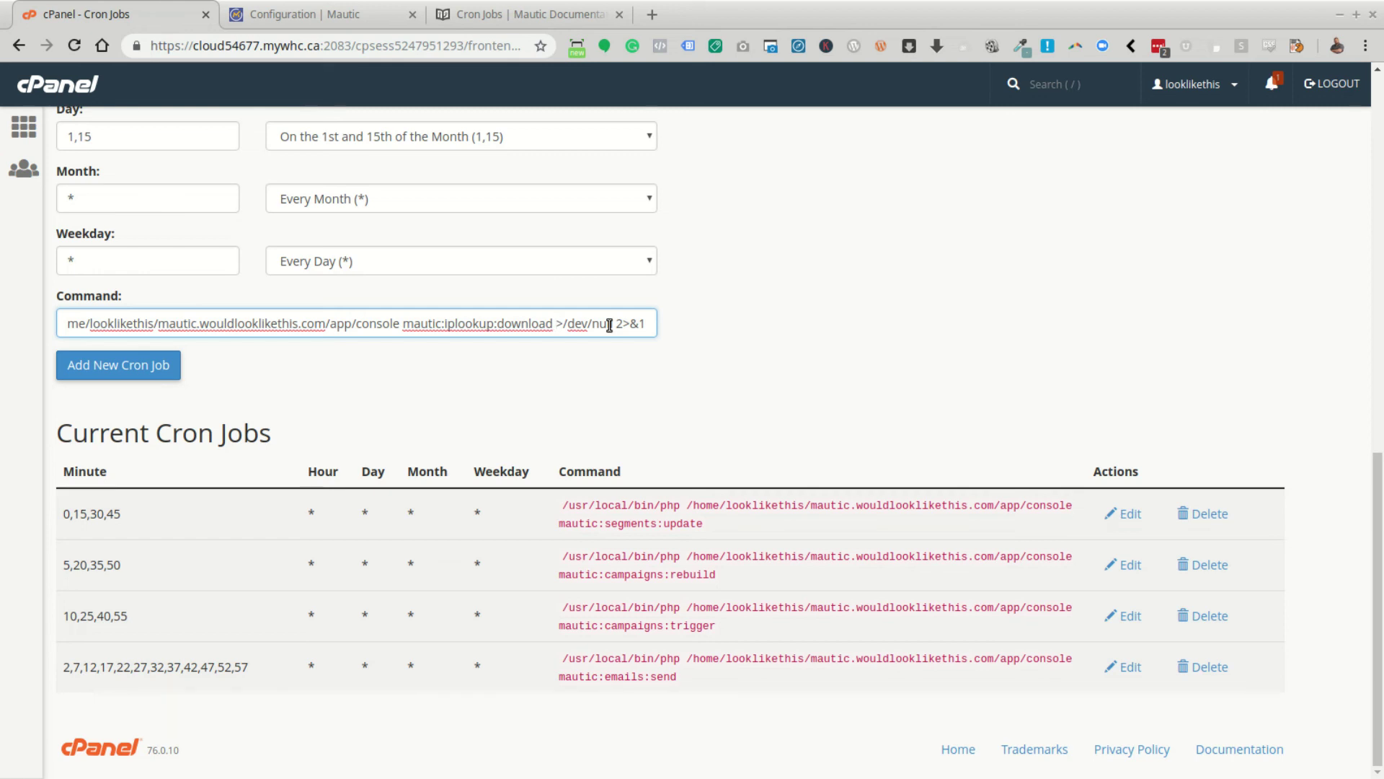
left_click(99, 366)
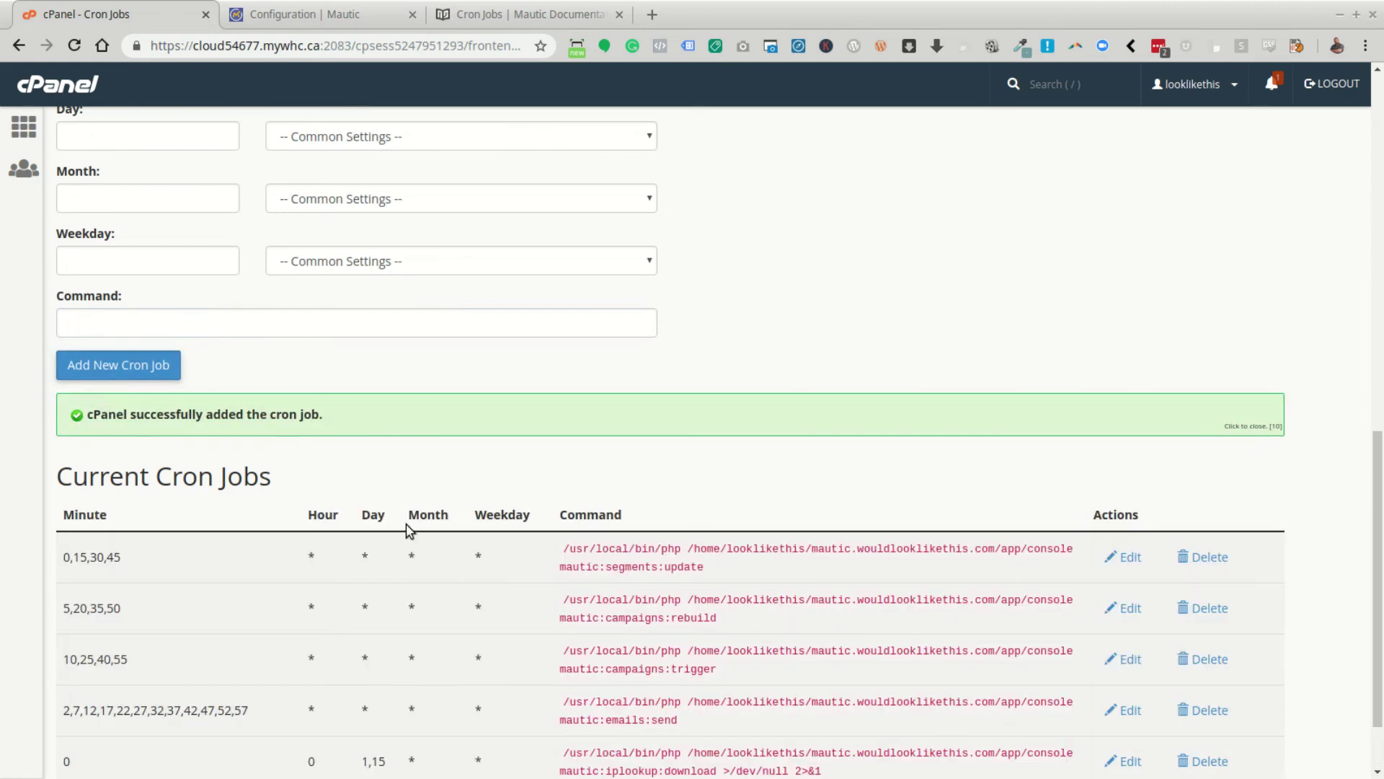
Step: Edit the existing mautic:emails:send cron job to append >/dev/null 2>&1 to its command, and save the line
scroll(409, 509, "down", 2)
scroll(414, 520, "down", 1)
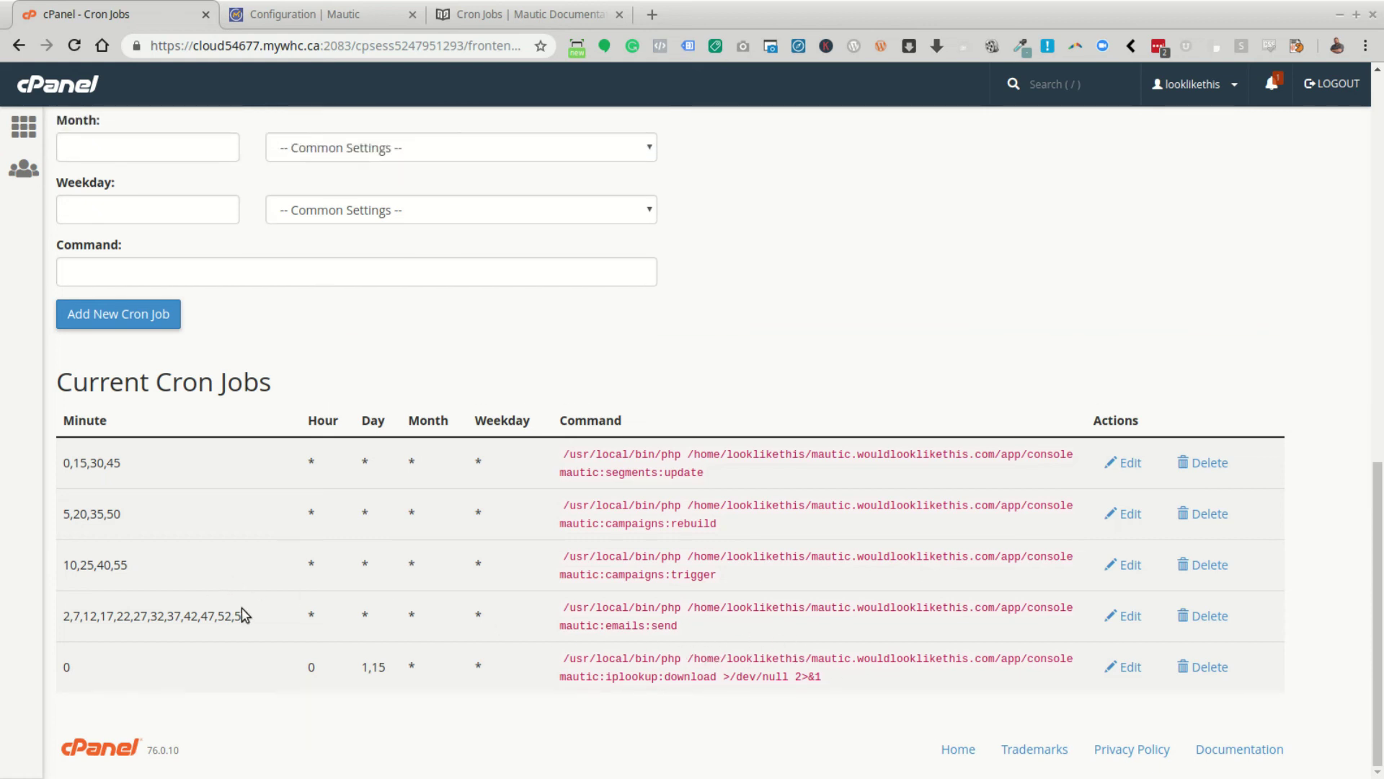
left_click(1131, 615)
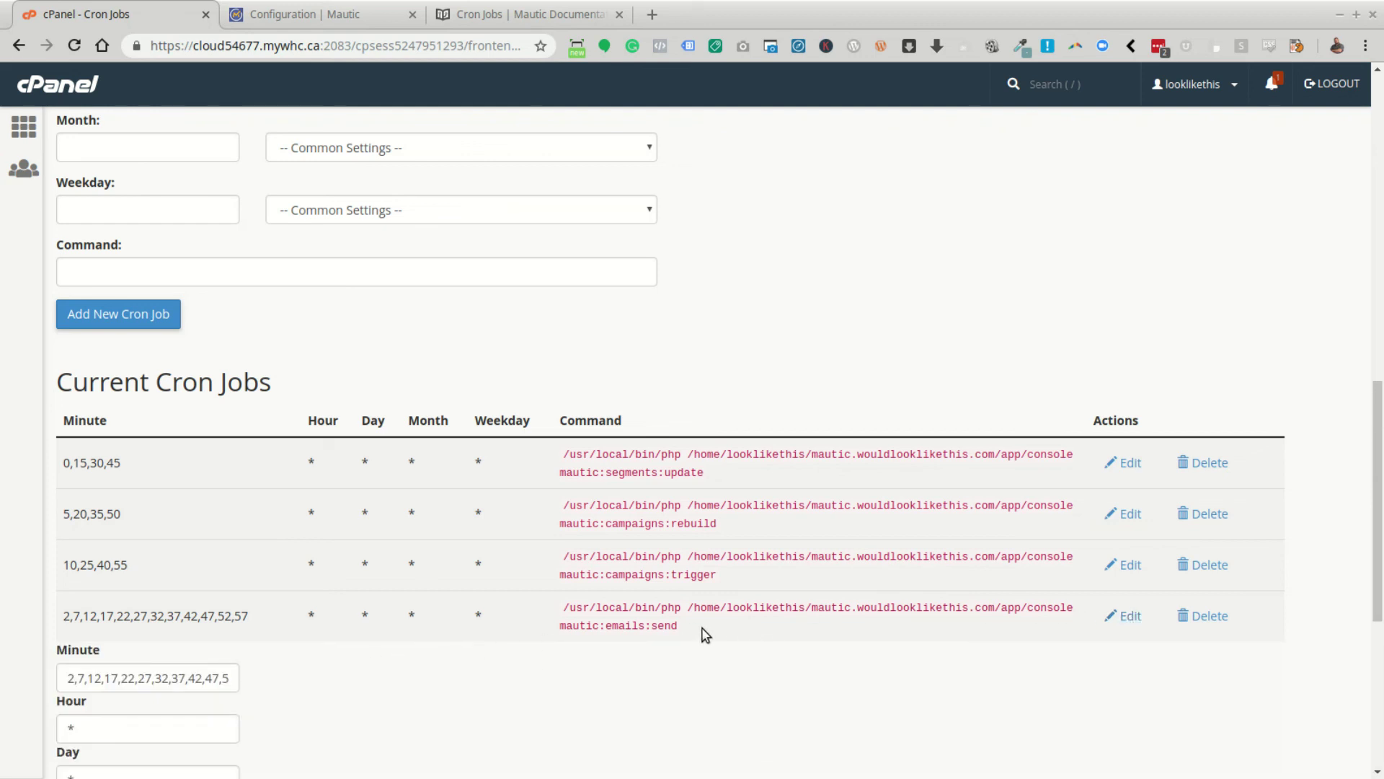
scroll(708, 642, "down", 6)
left_click(670, 563)
key("ctrl+v")
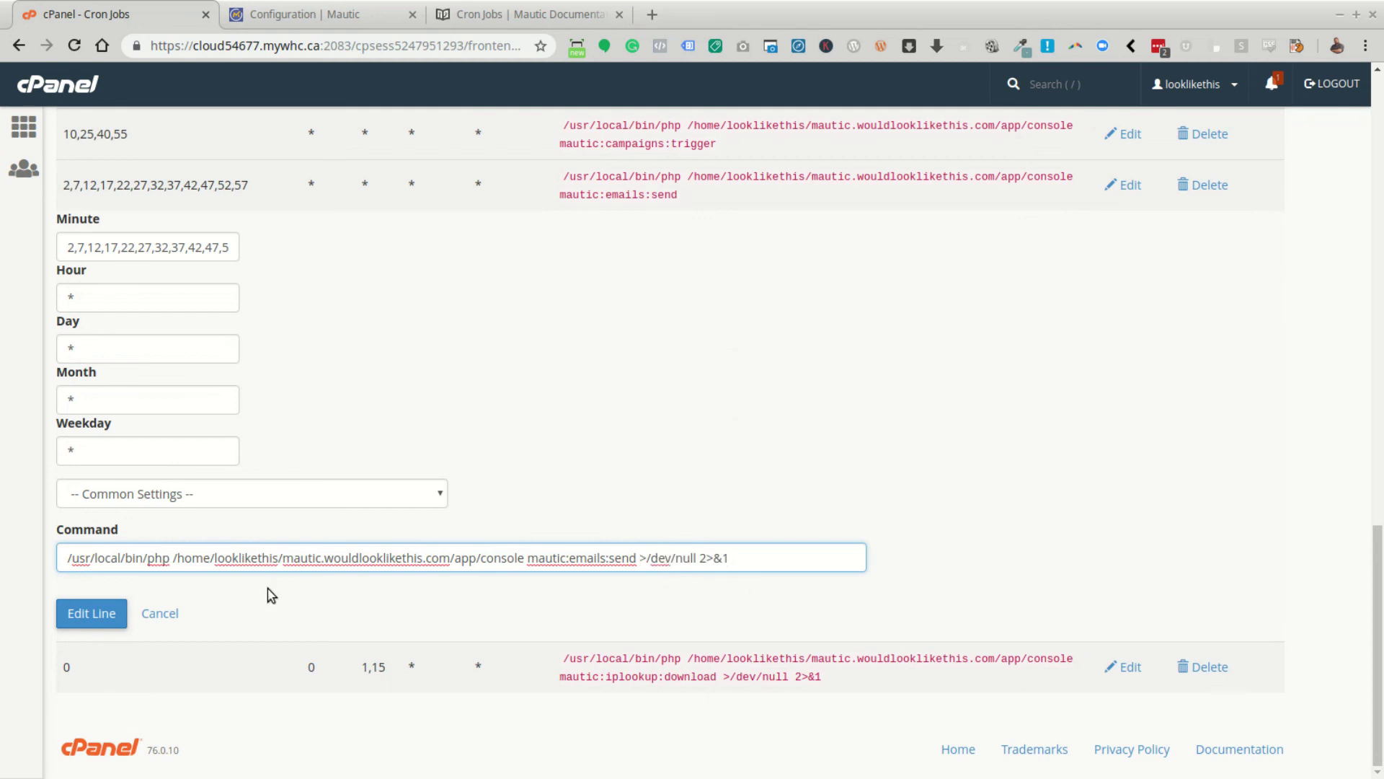
left_click(88, 614)
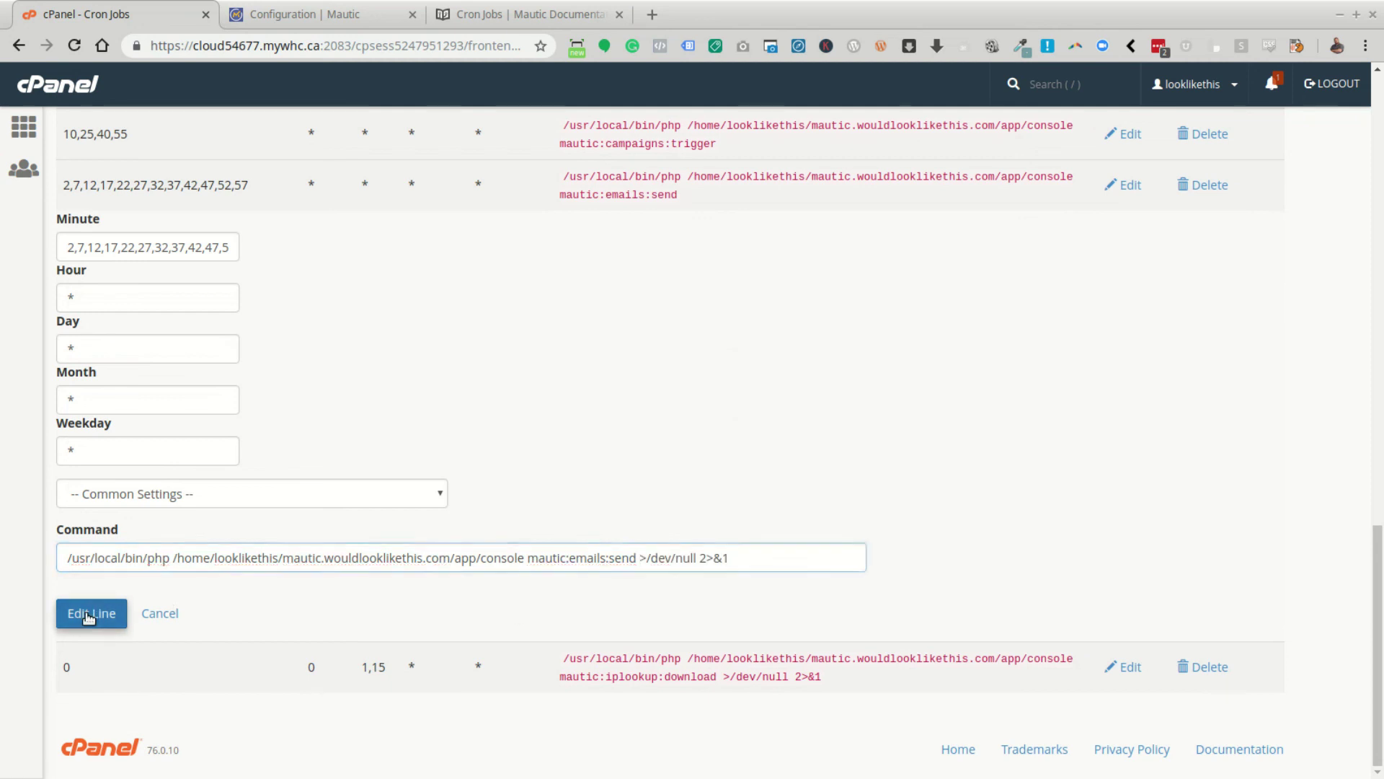
Step: Append >/dev/null 2>&1 to the mautic:campaigns:trigger cron job's command and save the line
scroll(834, 552, "up", 3)
scroll(833, 555, "down", 3)
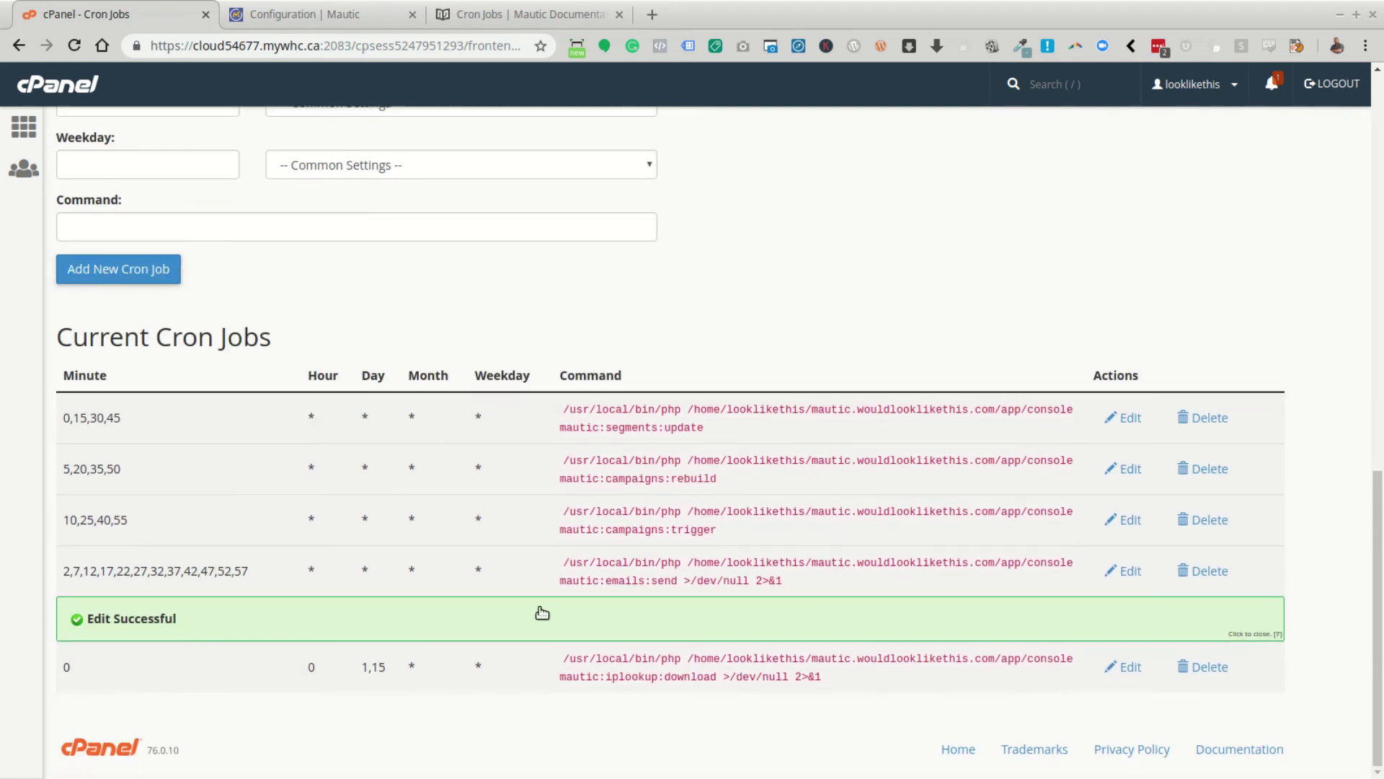
left_click(1126, 520)
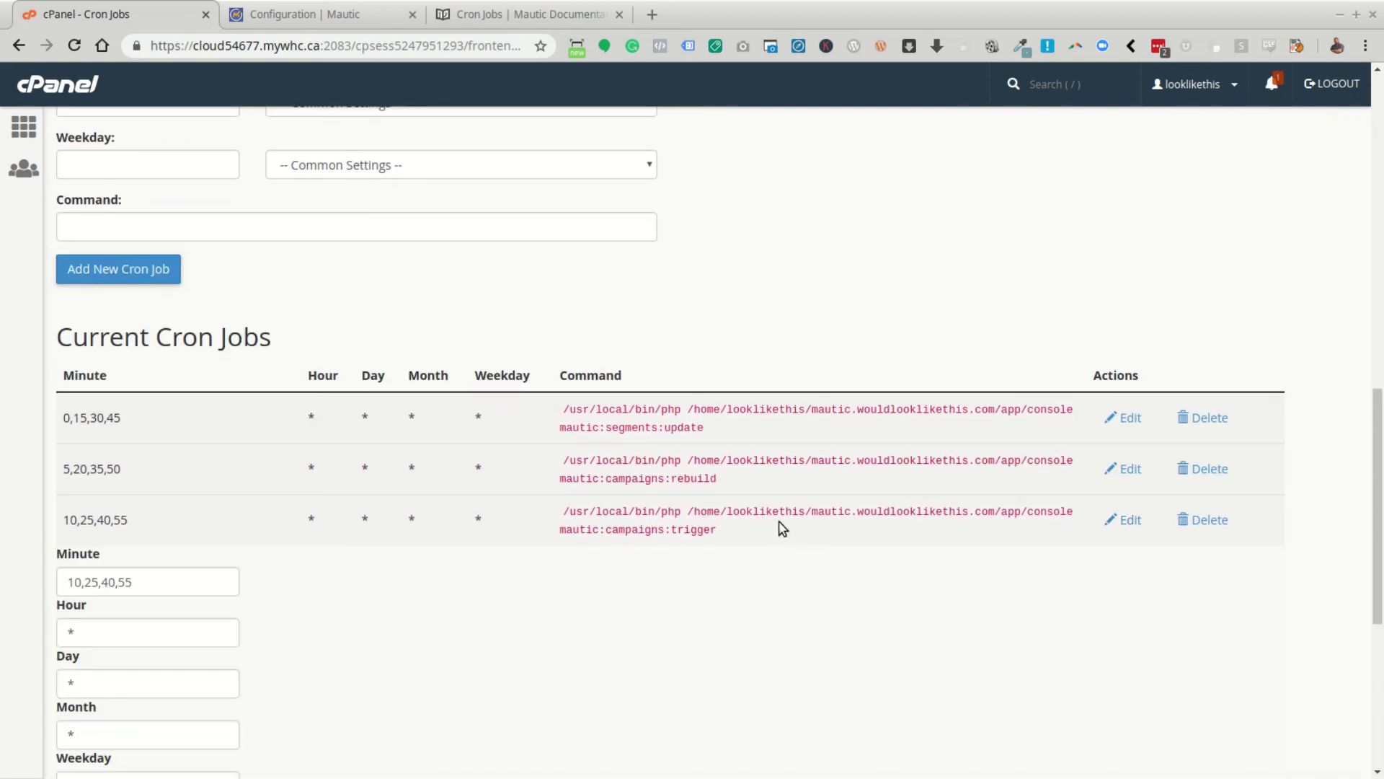
scroll(565, 637, "down", 6)
left_click(728, 461)
key("ctrl+v")
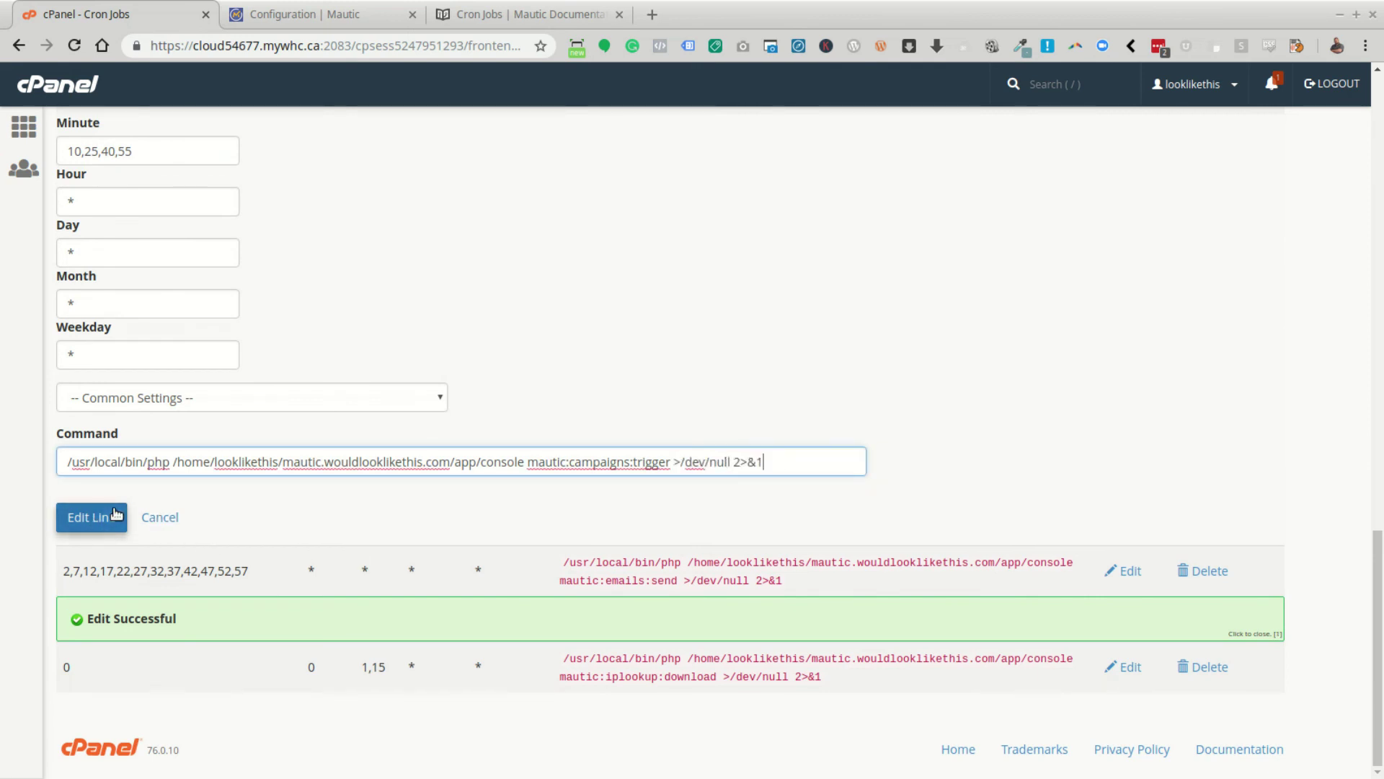
left_click(94, 519)
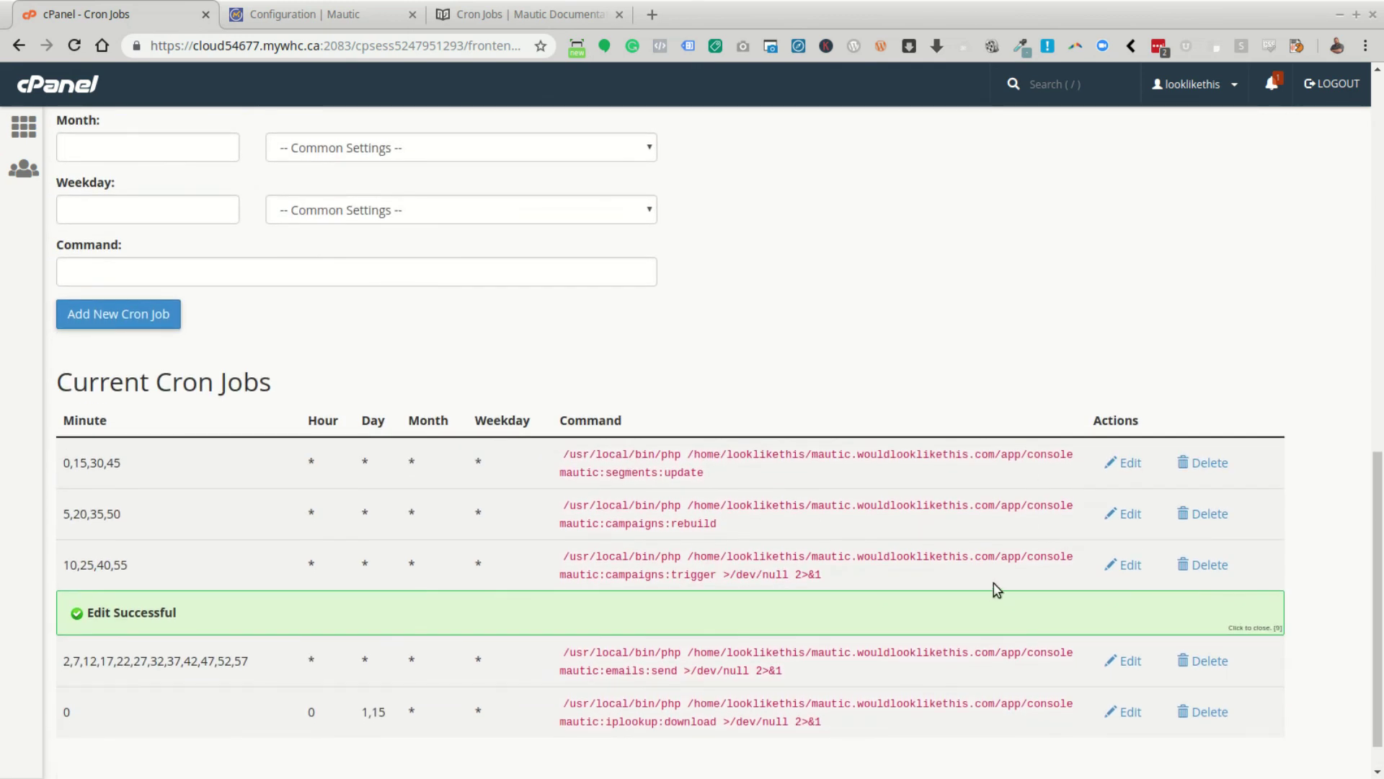
Step: Append >/dev/null 2>&1 to the mautic:campaigns:rebuild cron job's command and save the line
left_click(1126, 514)
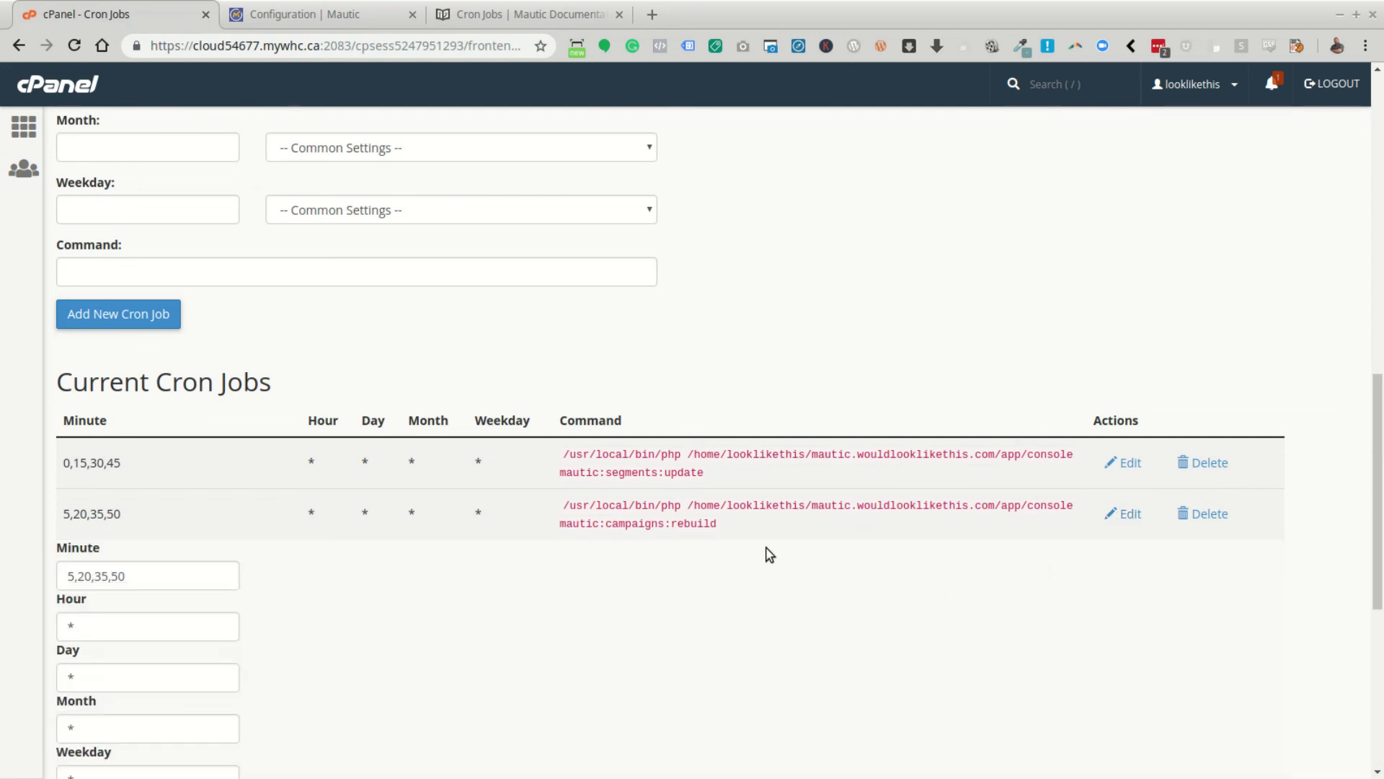
scroll(692, 680, "down", 3)
left_click(710, 657)
type(">/dev/null 2>&1")
left_click(103, 714)
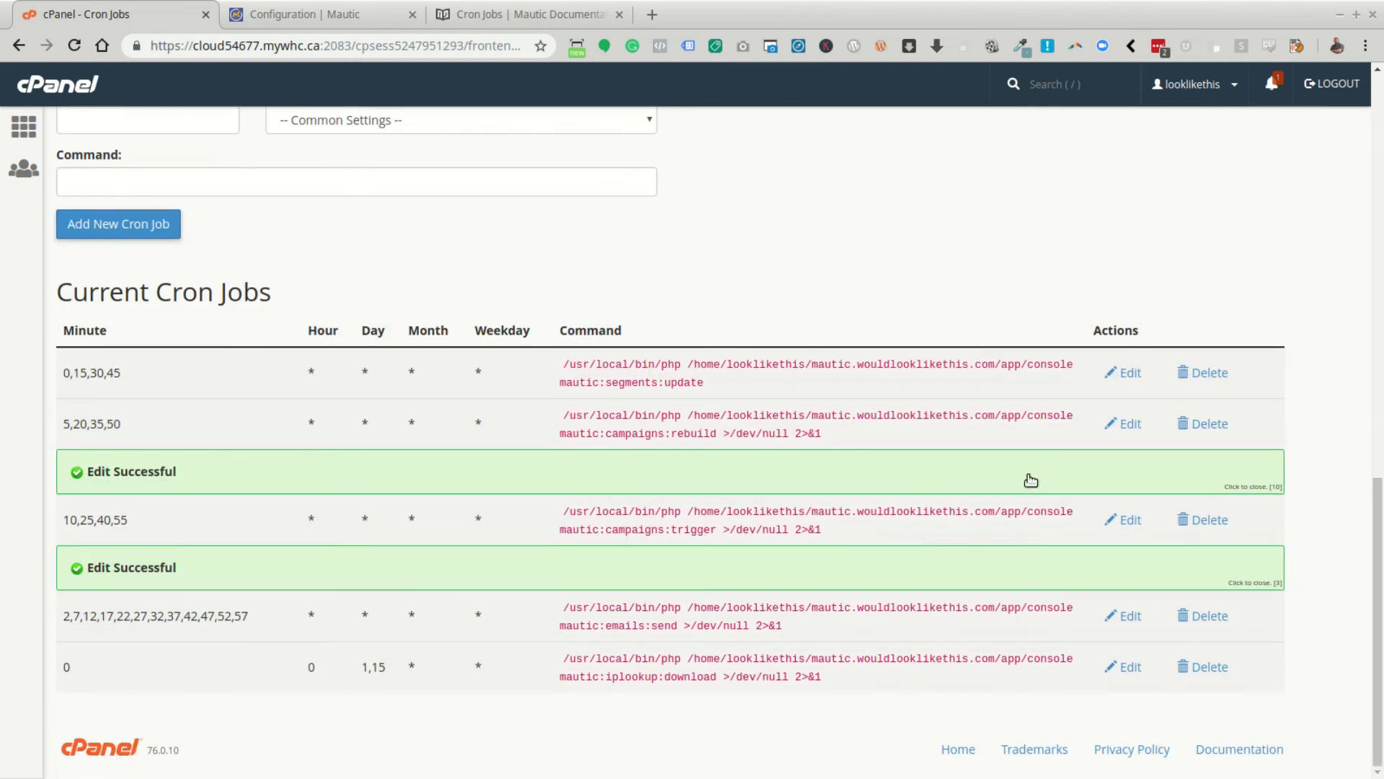
Step: Append >/dev/null 2>&1 to the mautic:segments:update cron job's command and save the line
left_click(1129, 373)
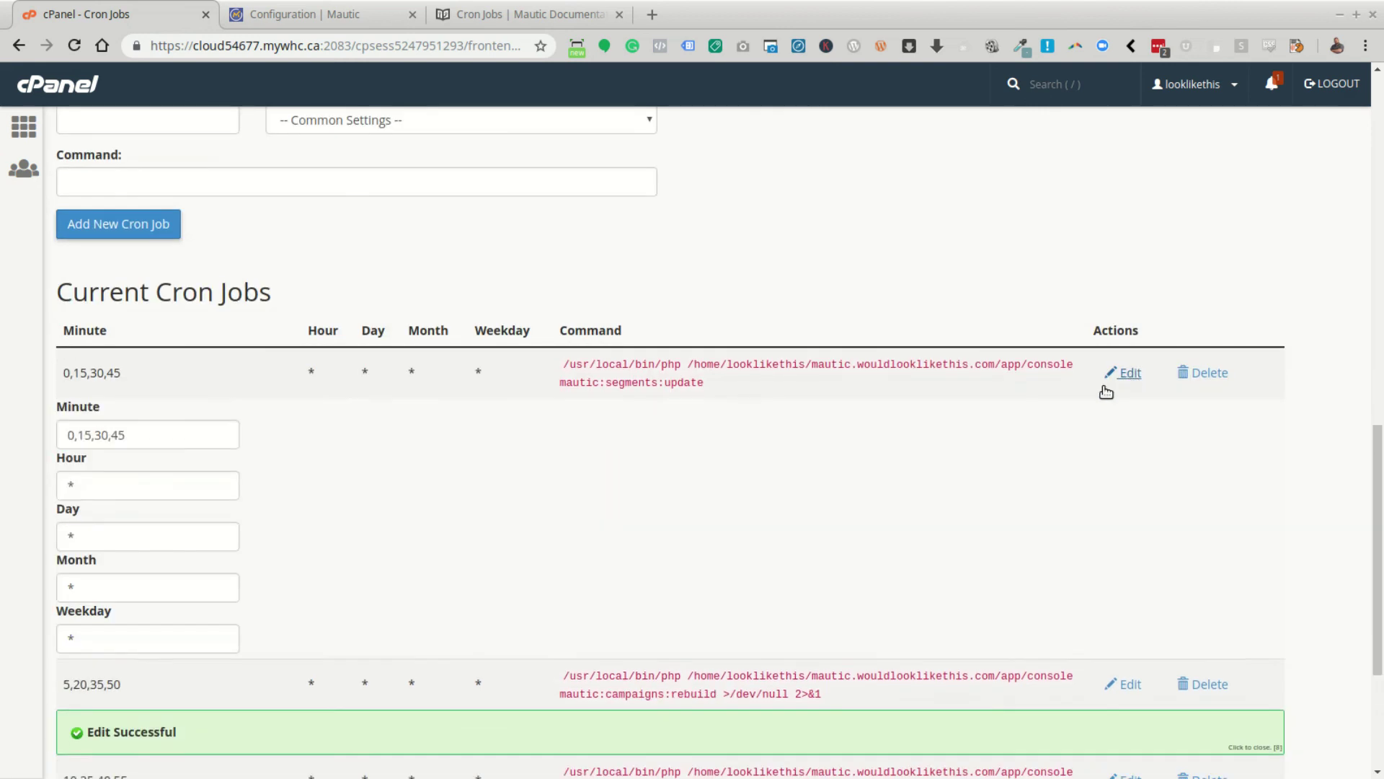
scroll(476, 544, "down", 1)
scroll(476, 544, "down", 4)
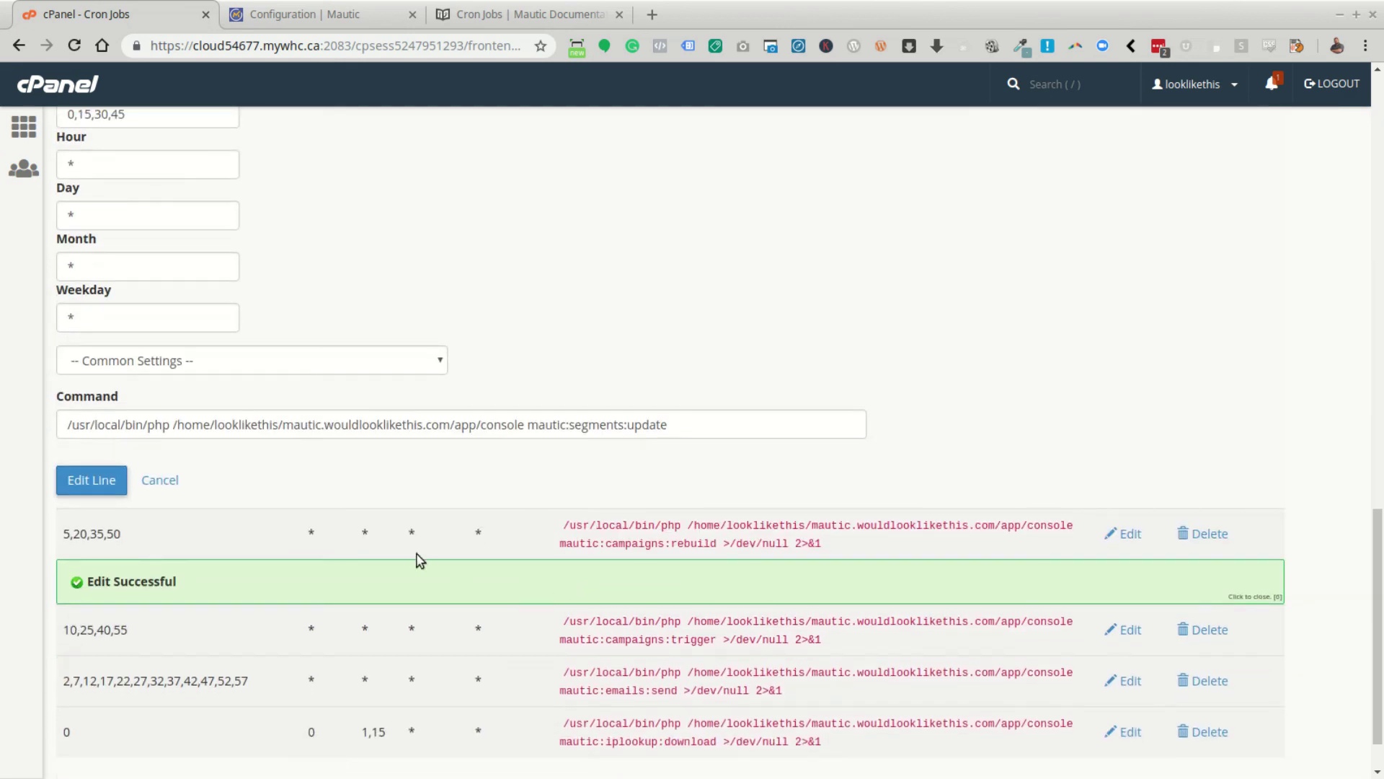
left_click(742, 426)
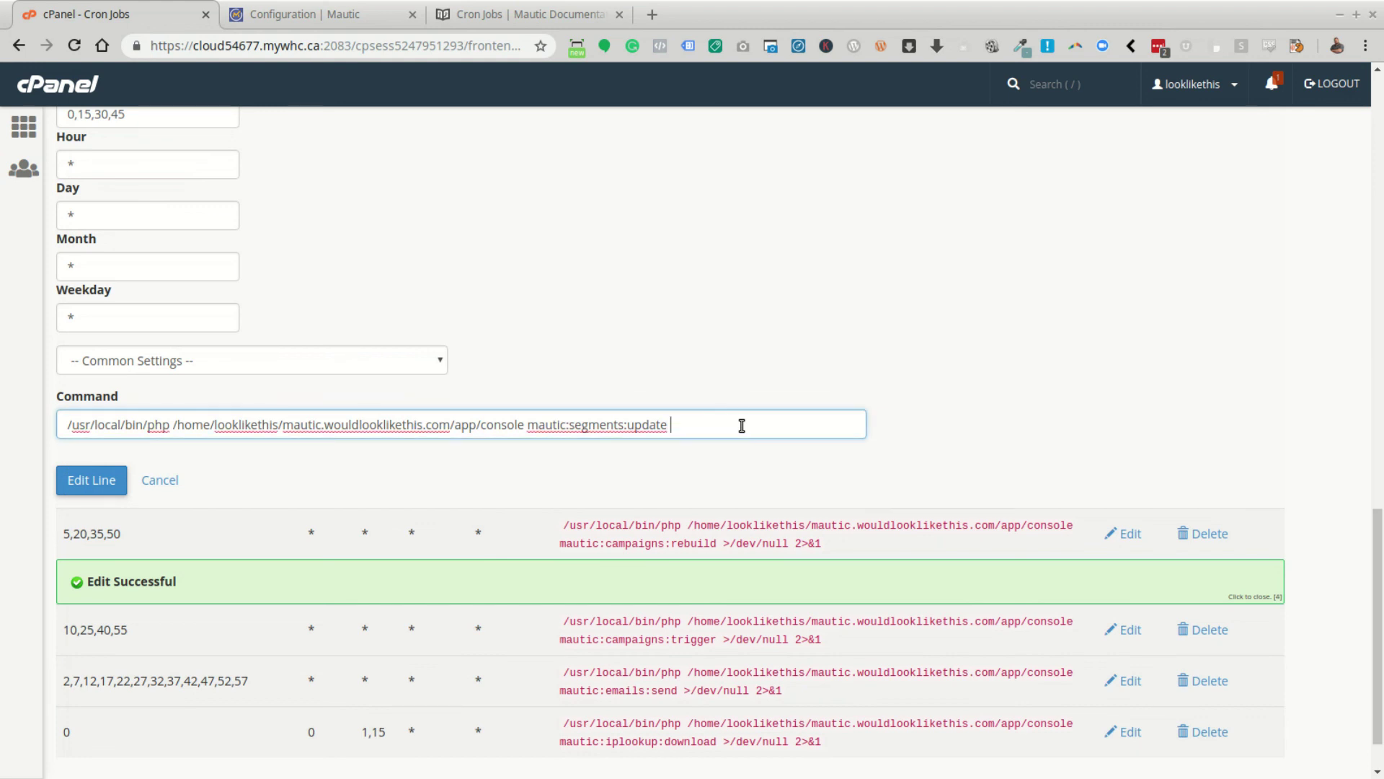
type(">/dev/null 2>&1")
left_click(91, 480)
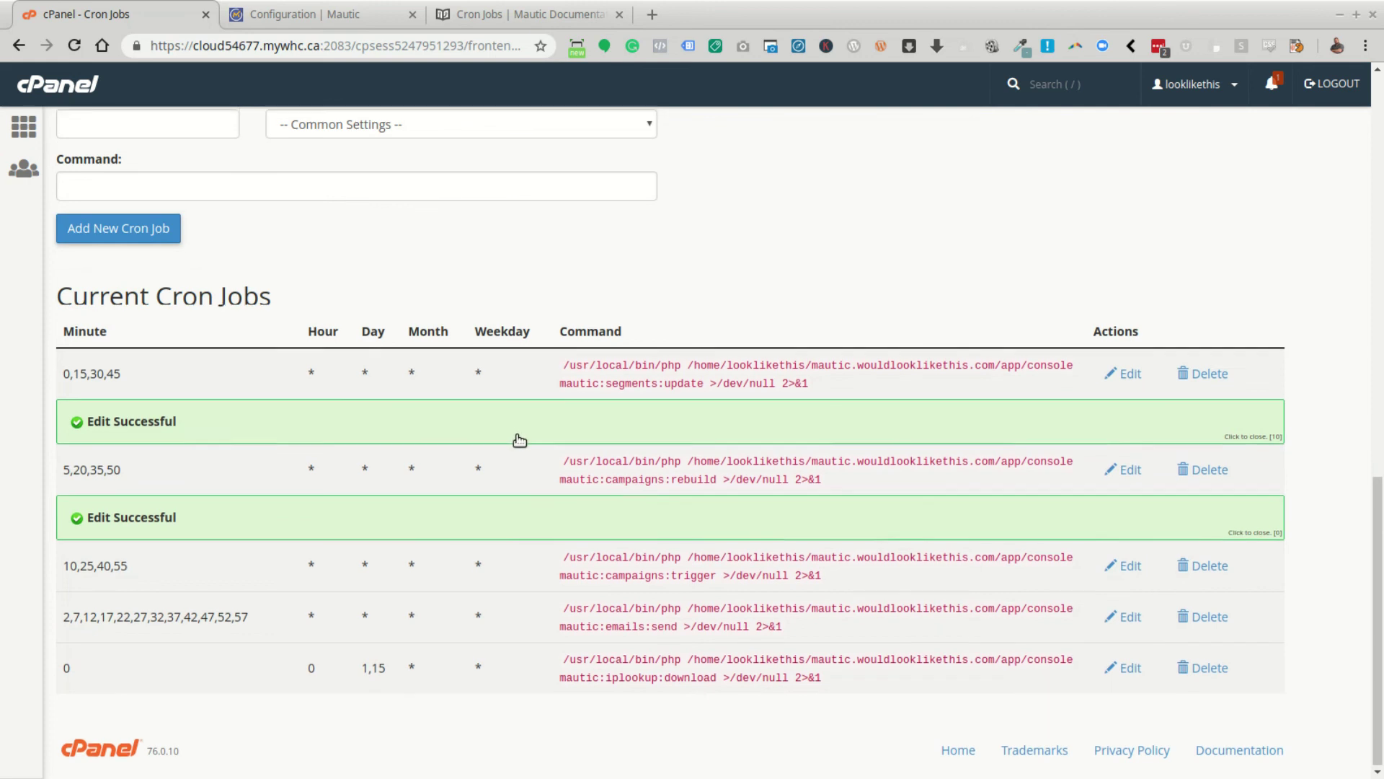
scroll(519, 439, "up", 10)
scroll(435, 451, "down", 2)
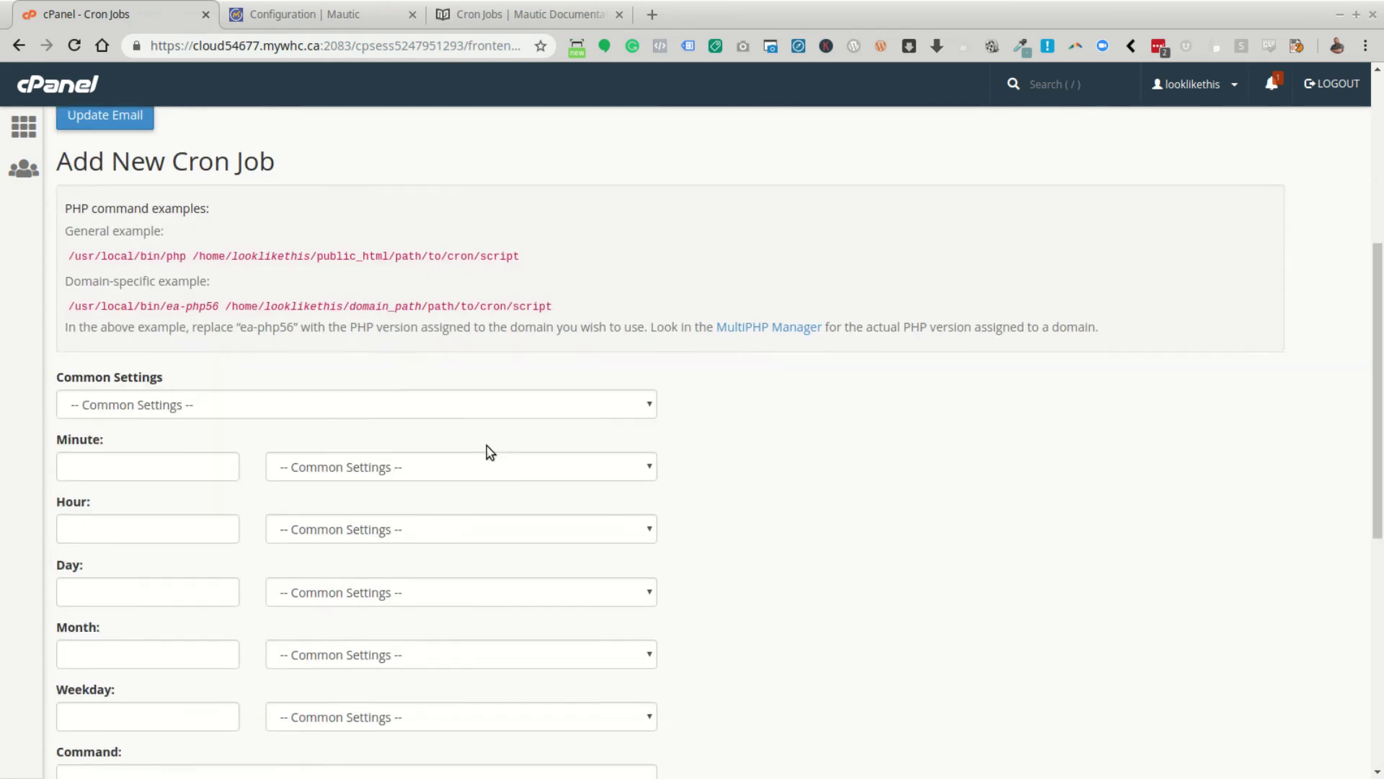
scroll(489, 452, "down", 8)
scroll(423, 429, "up", 4)
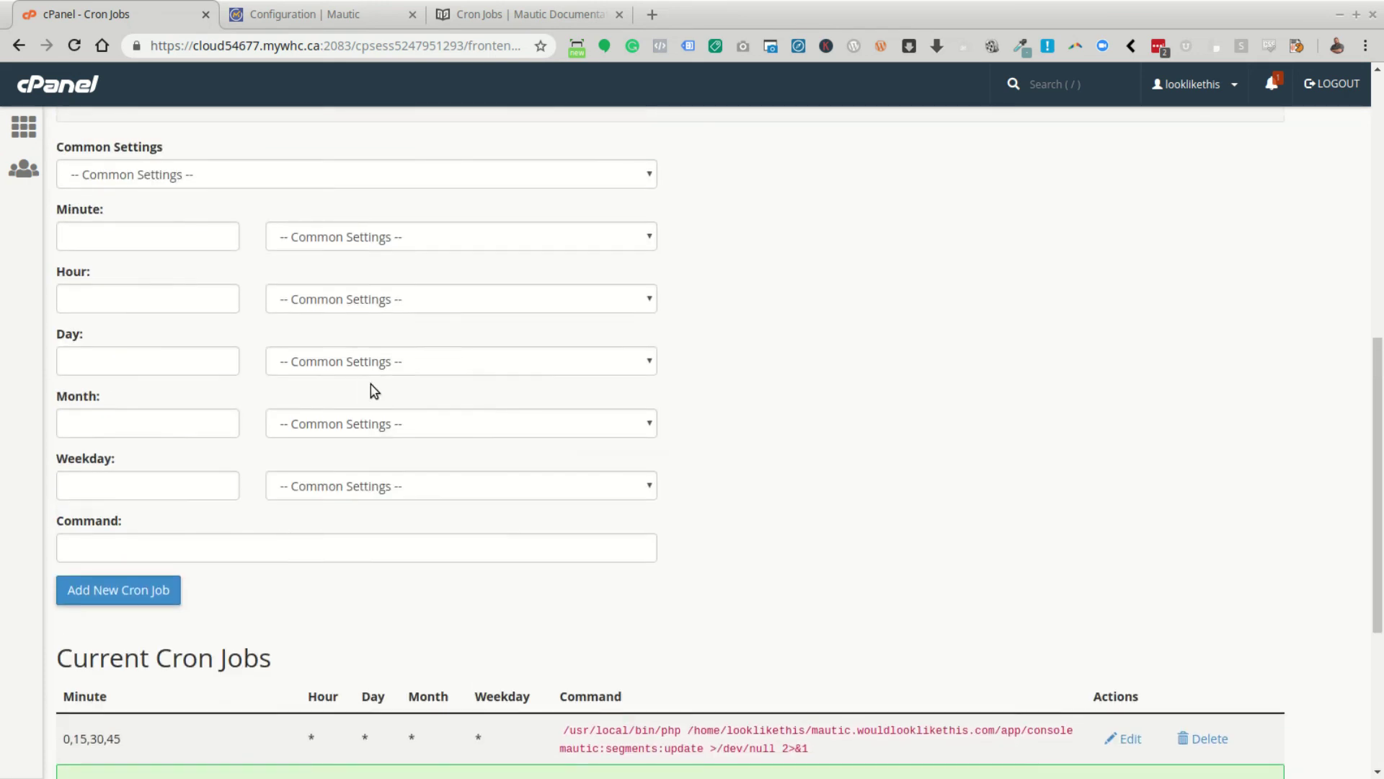
scroll(374, 390, "up", 9)
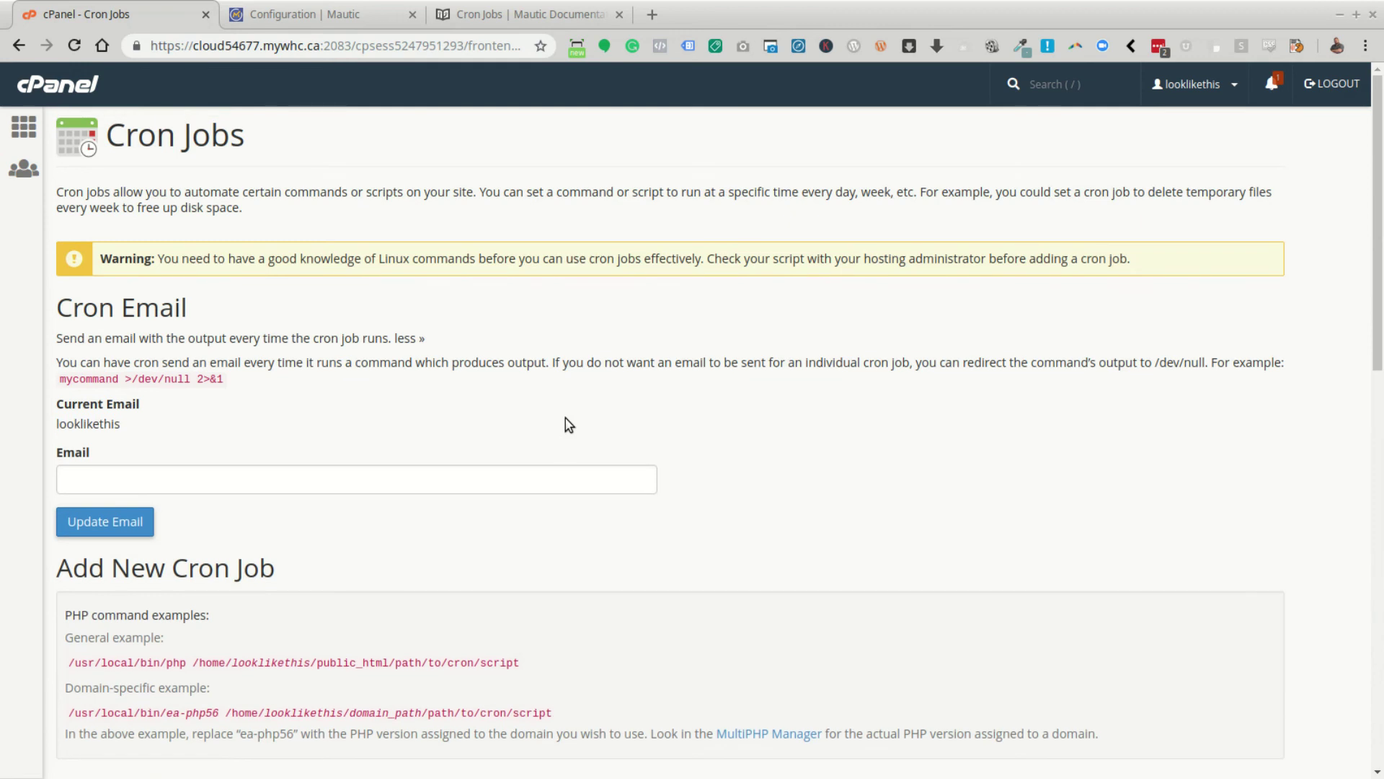